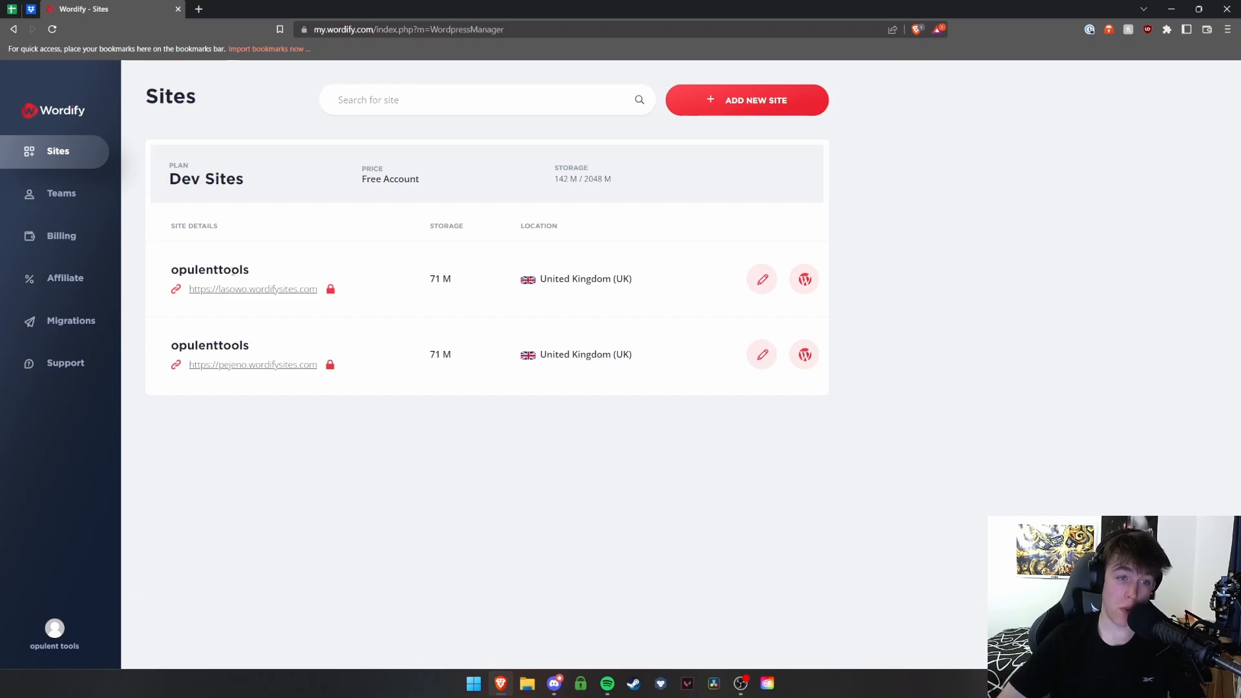
Step: Start adding a new WordPress site and choose the DevSite free hosting type
click(685, 107)
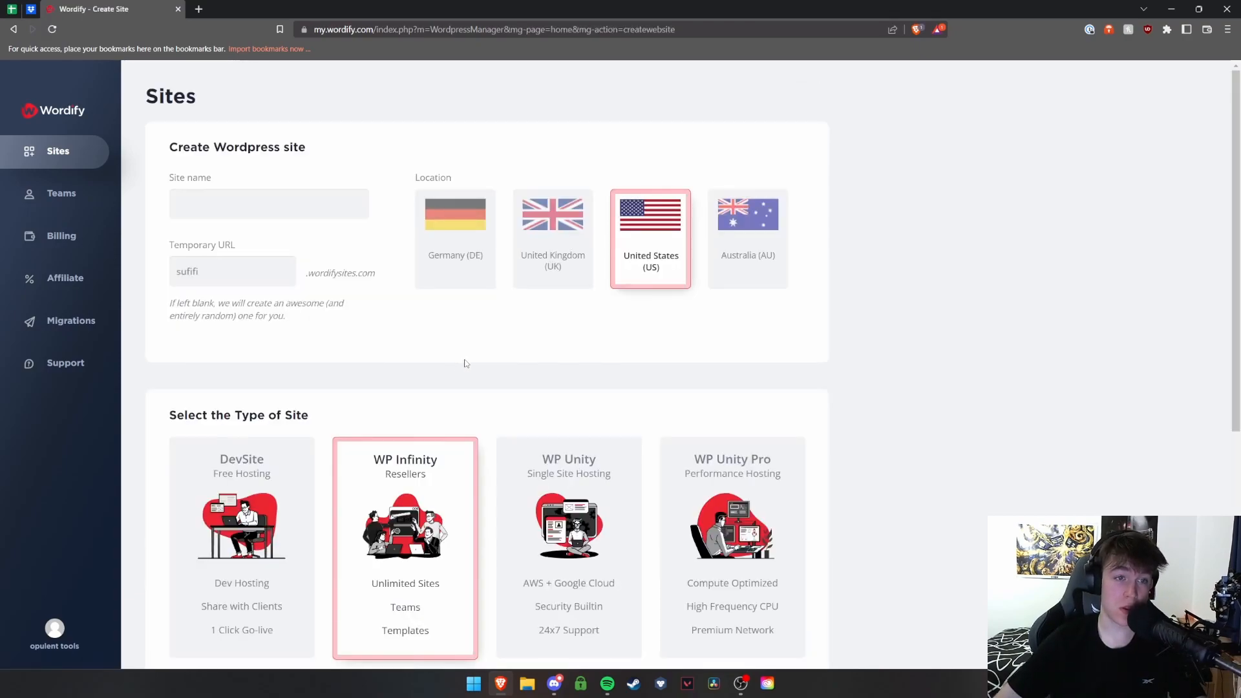
click(209, 201)
click(236, 272)
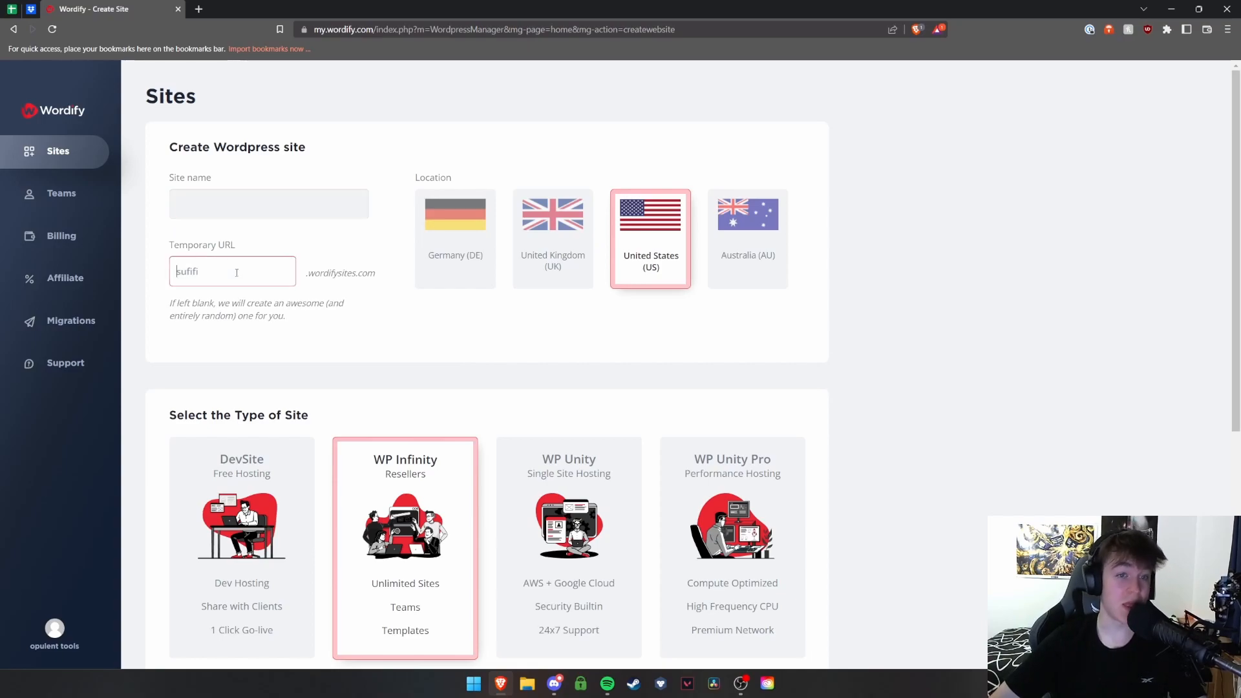
drag(307, 274, 377, 279)
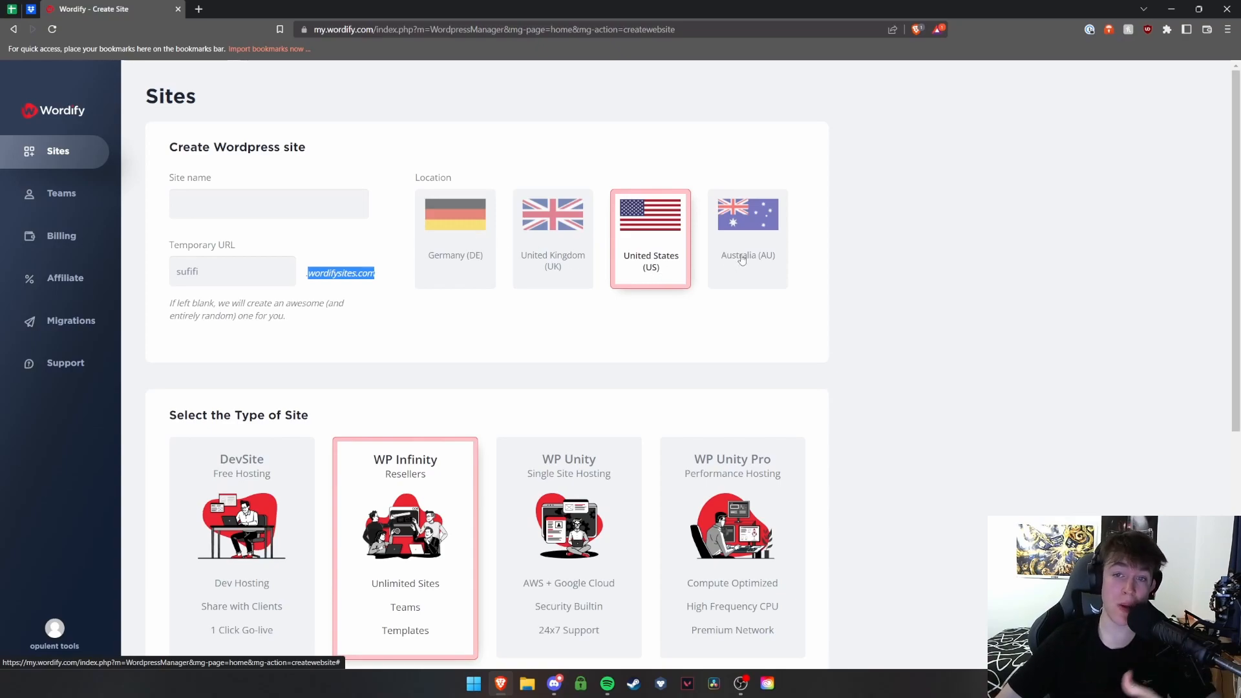
scroll(653, 259, down, 4)
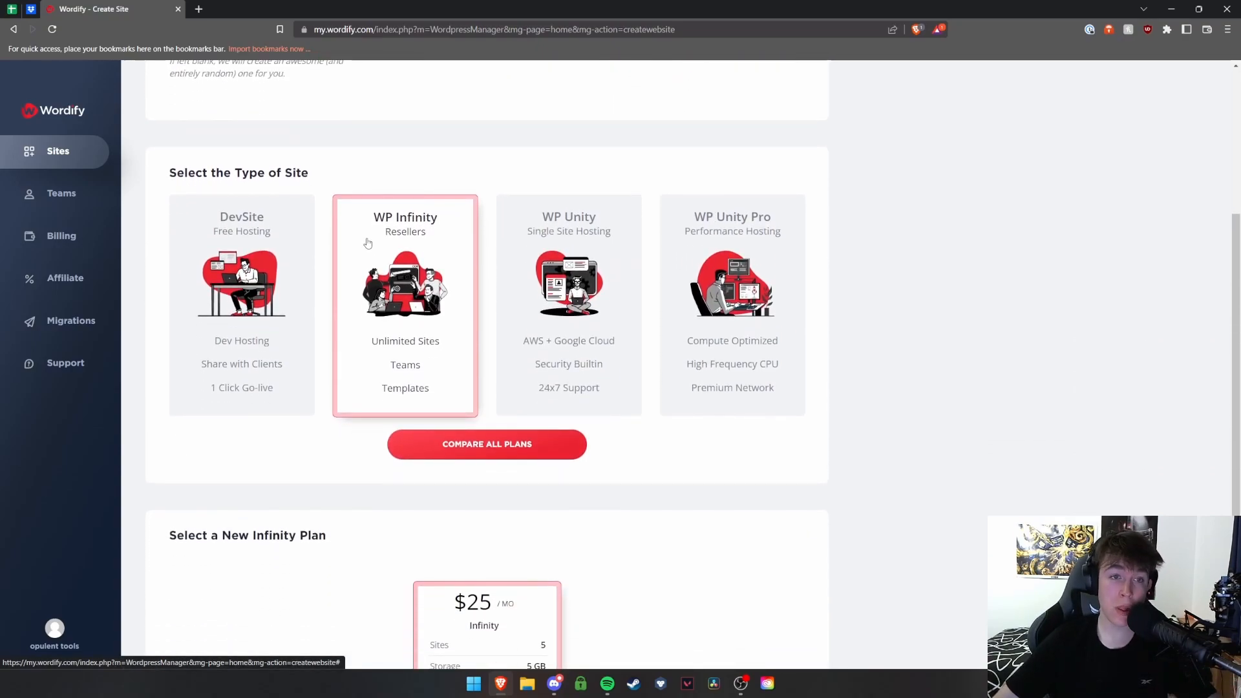
scroll(283, 259, down, 1)
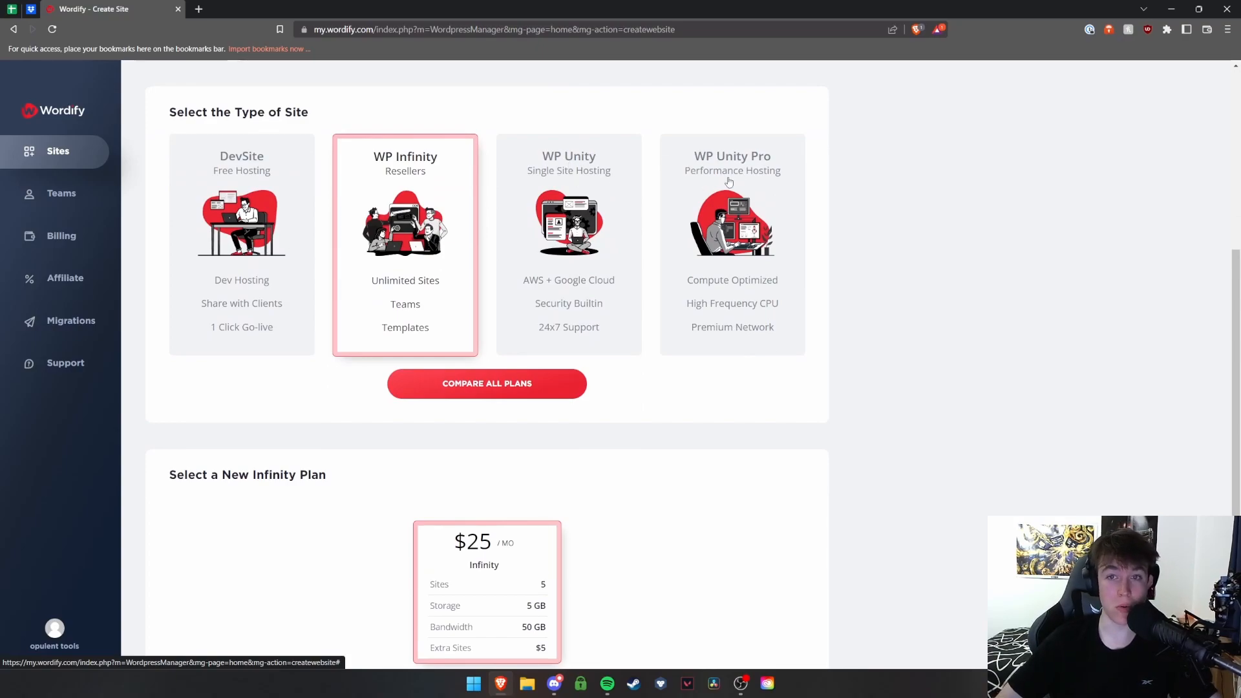
scroll(413, 258, down, 1)
scroll(413, 255, up, 3)
click(258, 341)
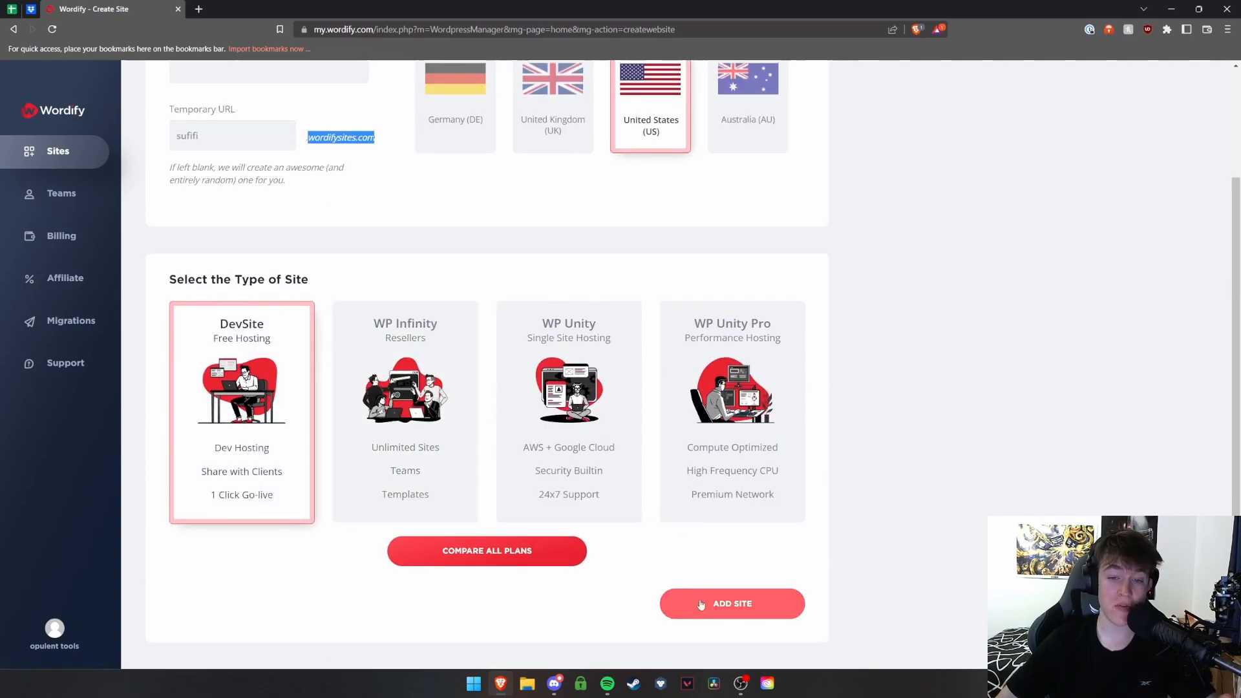
Step: Enter 123 as the new site's name
click(732, 603)
click(232, 138)
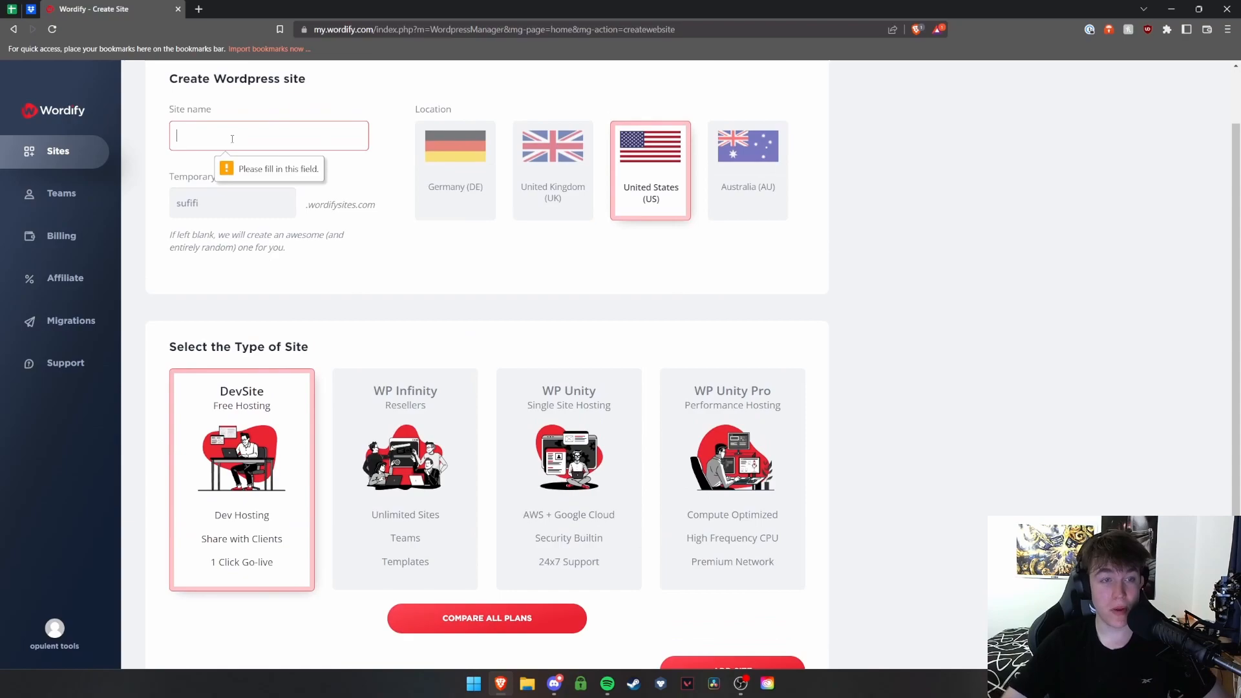
text(123)
Step: Try to add the site with 1029384 as its temporary URL
click(193, 192)
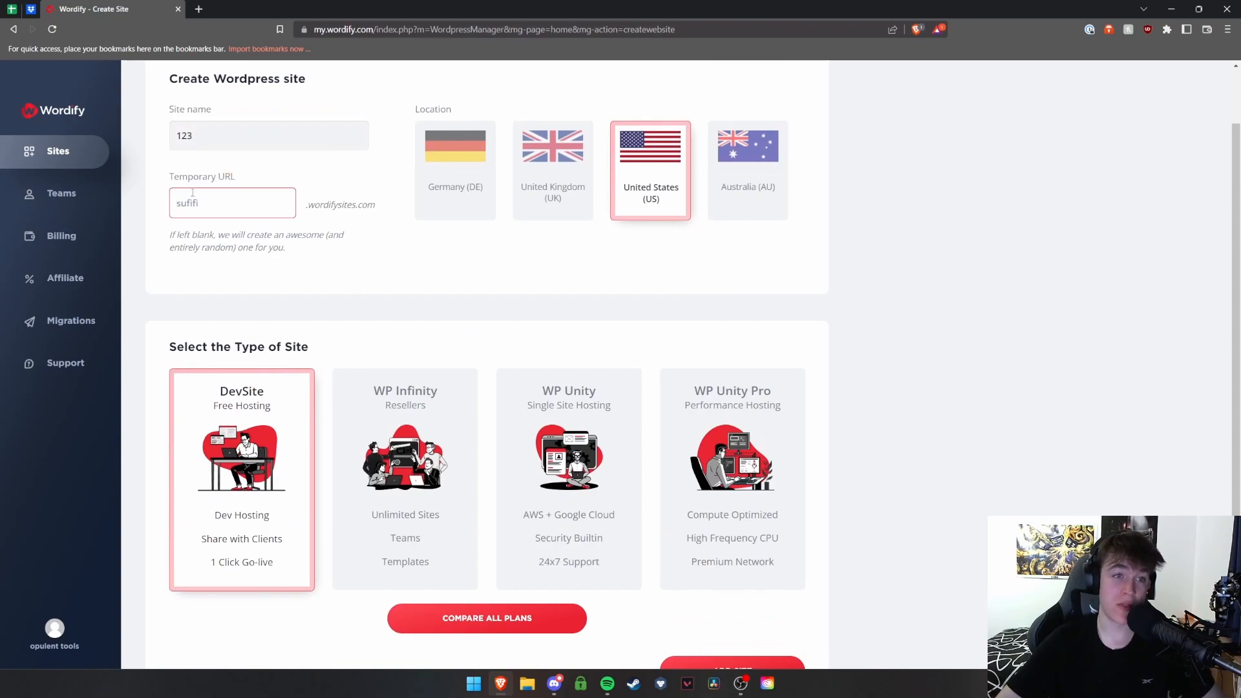
text(10)
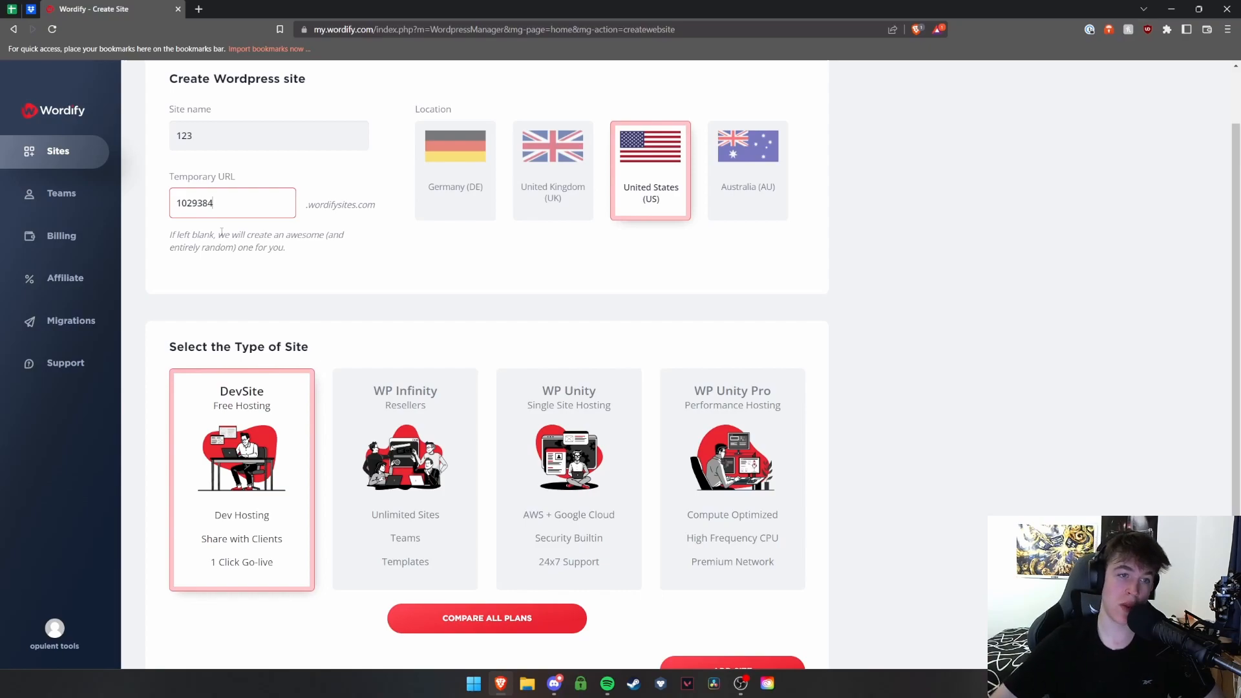
text(29384)
scroll(269, 235, down, 1)
scroll(598, 430, up, 2)
scroll(597, 431, down, 2)
click(763, 605)
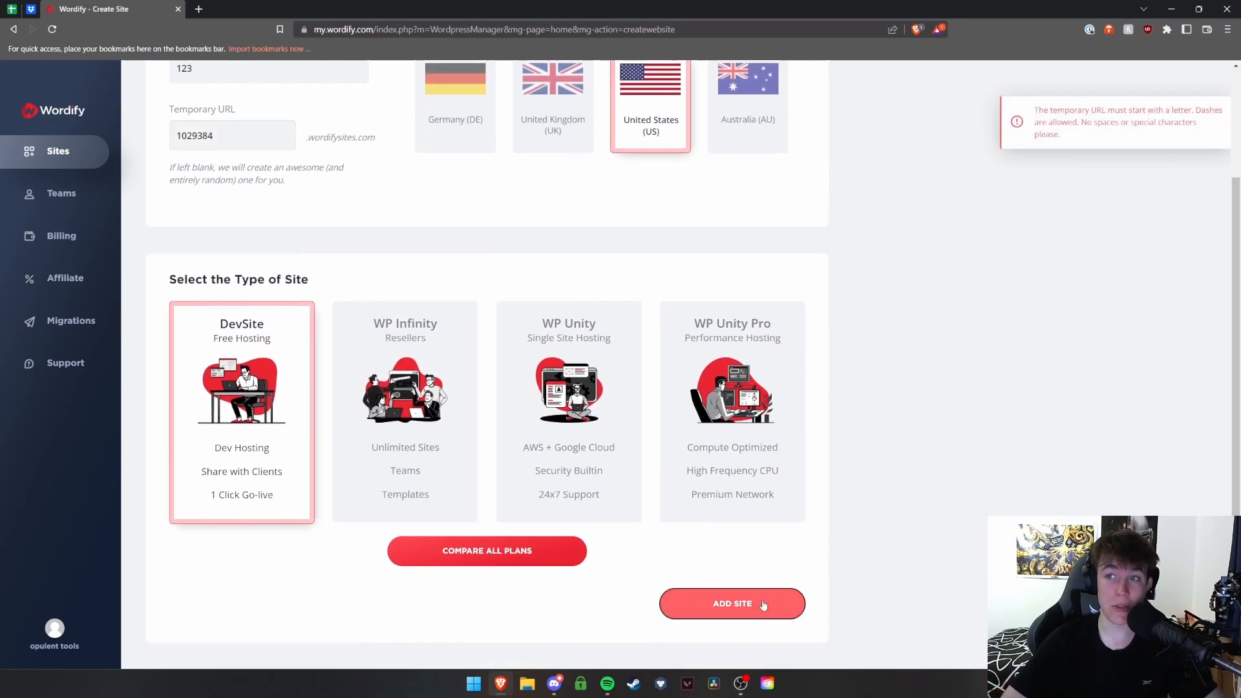
Step: Replace the temporary URL with helloopulent and add the site
scroll(453, 420, up, 2)
double_click(235, 271)
key(BackSpace)
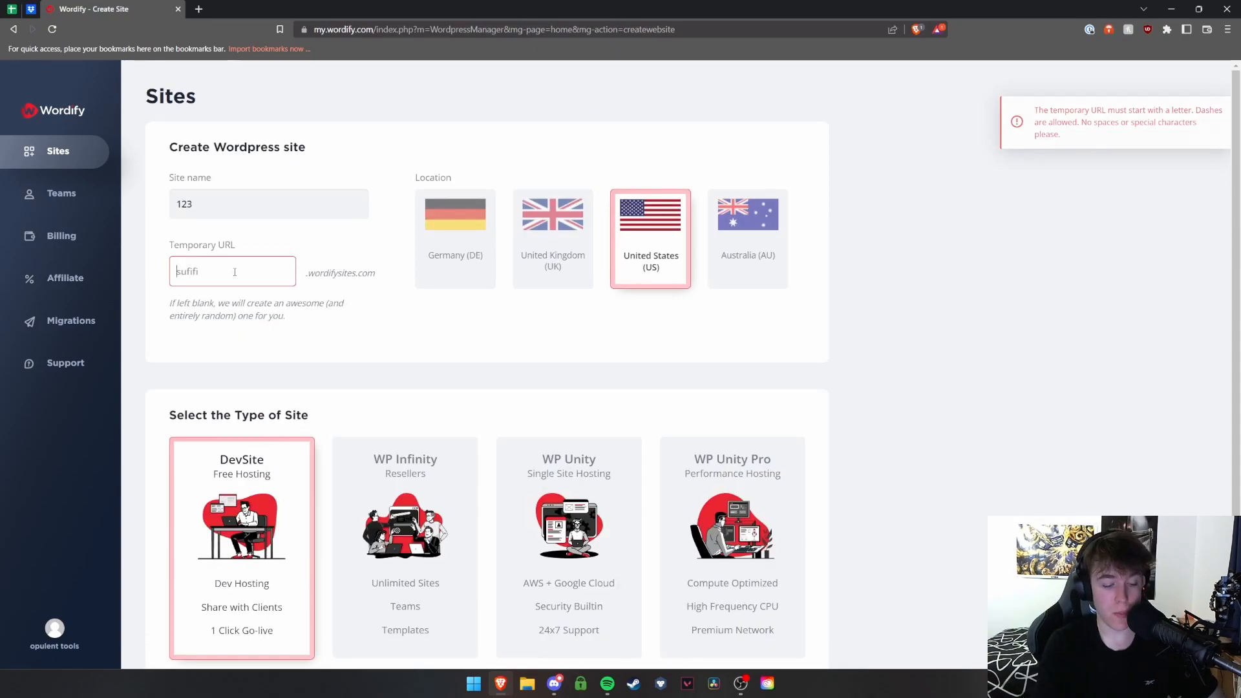
text(hel)
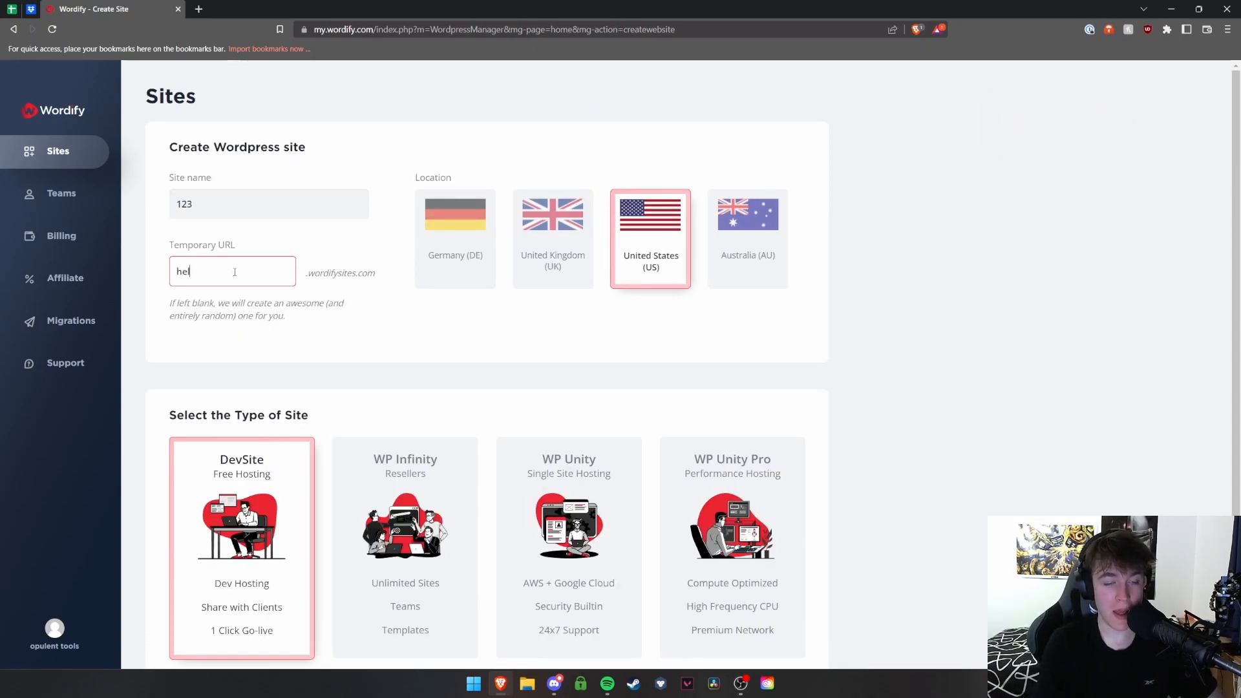
text(loopulent)
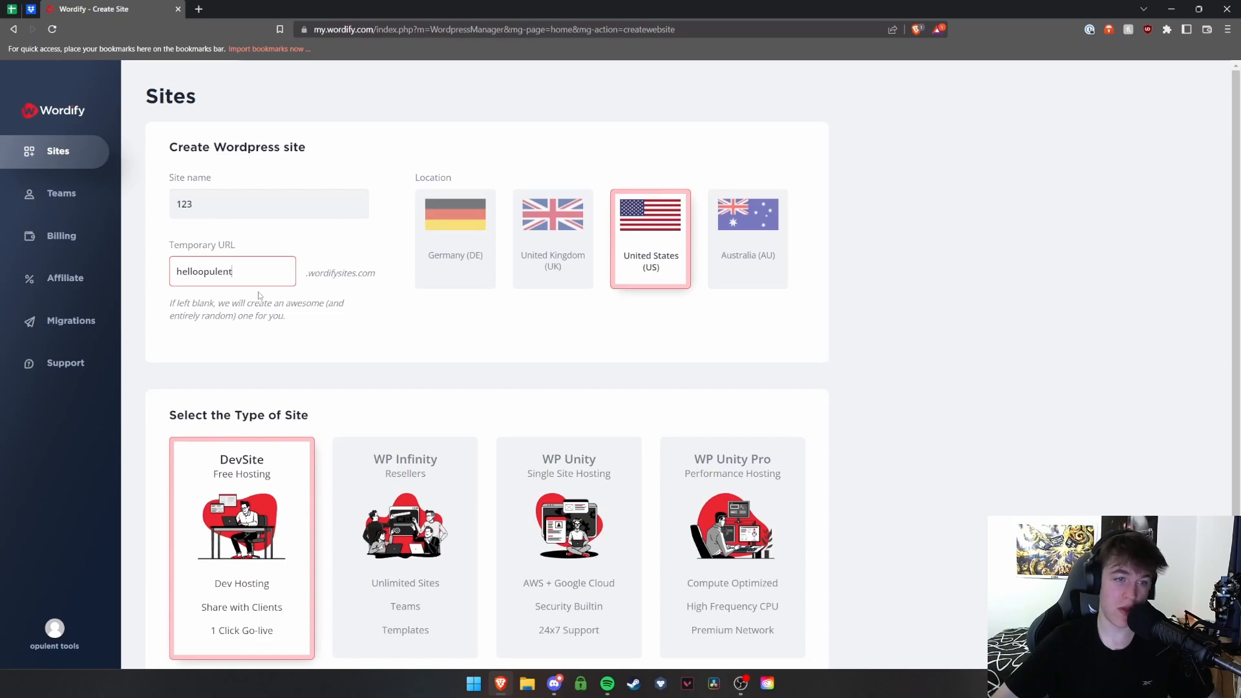
scroll(753, 596, down, 2)
click(753, 598)
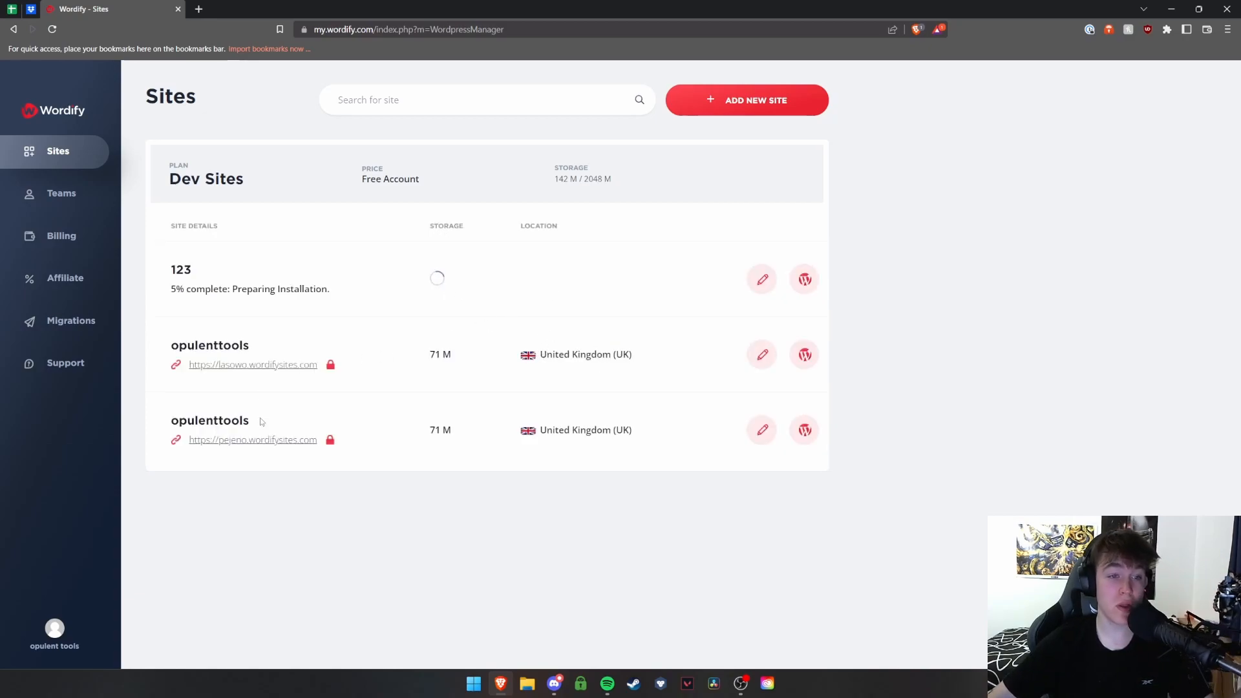
Step: Open the details of the lasowo.wordifysites.com site and set its WordPress auto update to All Updates
click(762, 358)
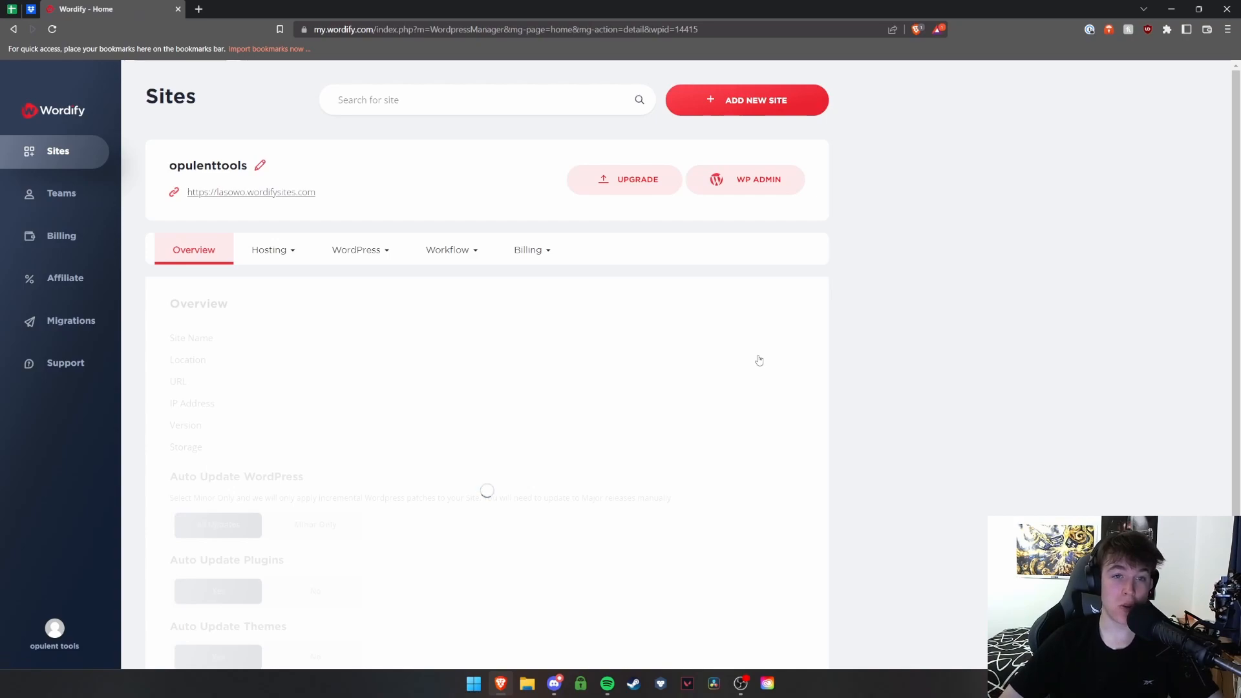
scroll(540, 320, down, 1)
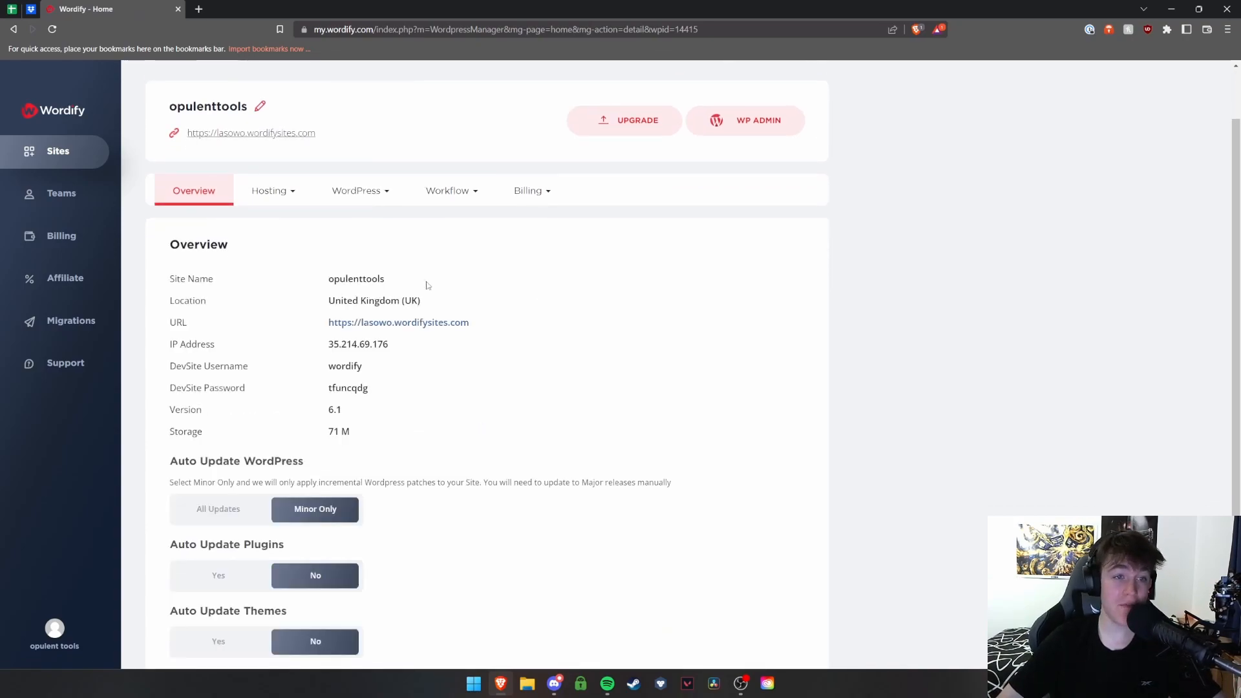
scroll(322, 285, down, 1)
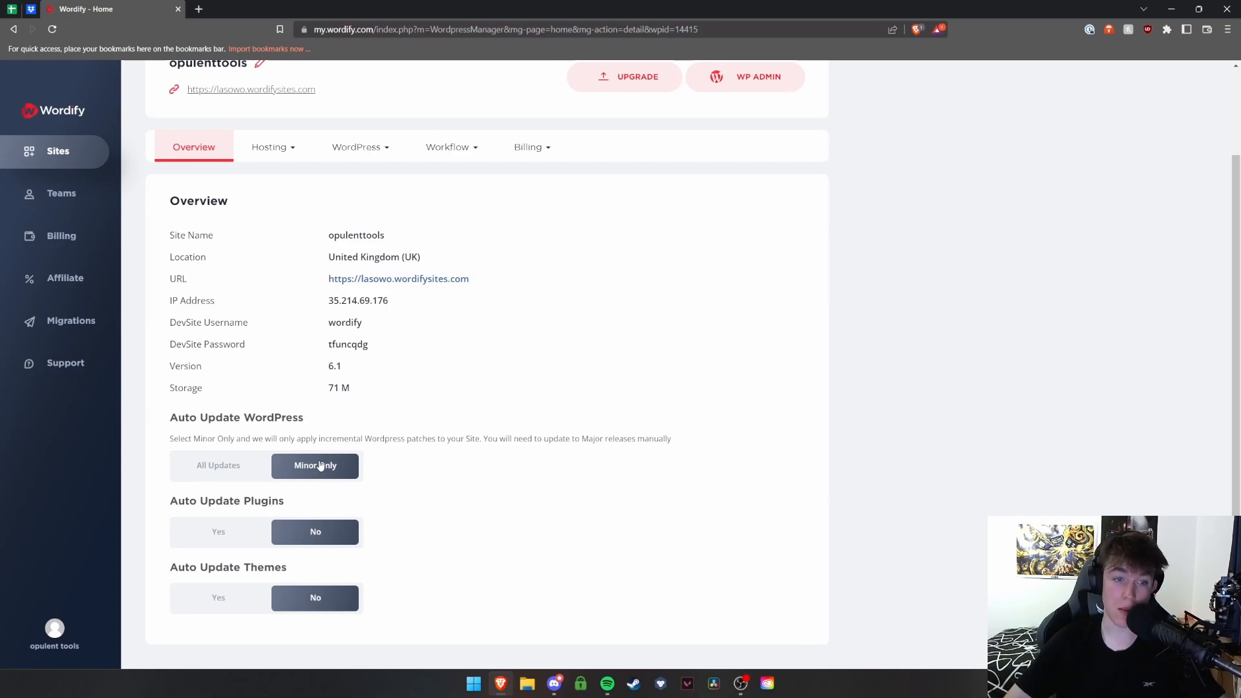
click(204, 465)
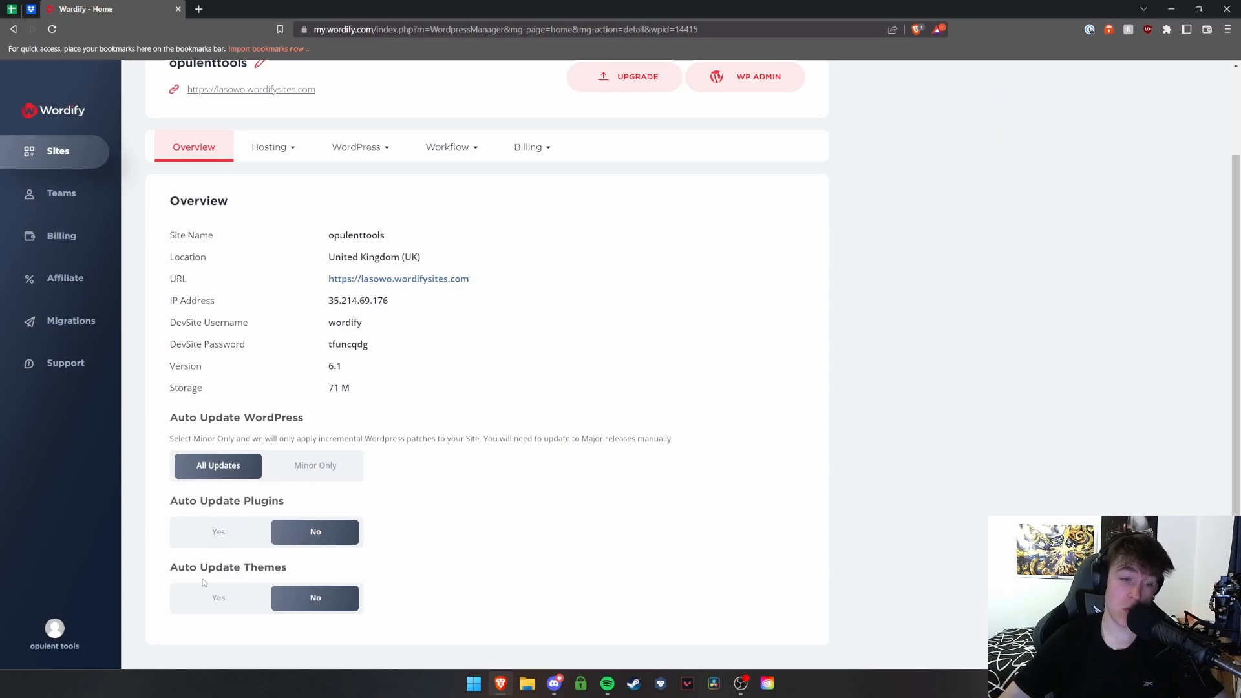
scroll(272, 553, up, 2)
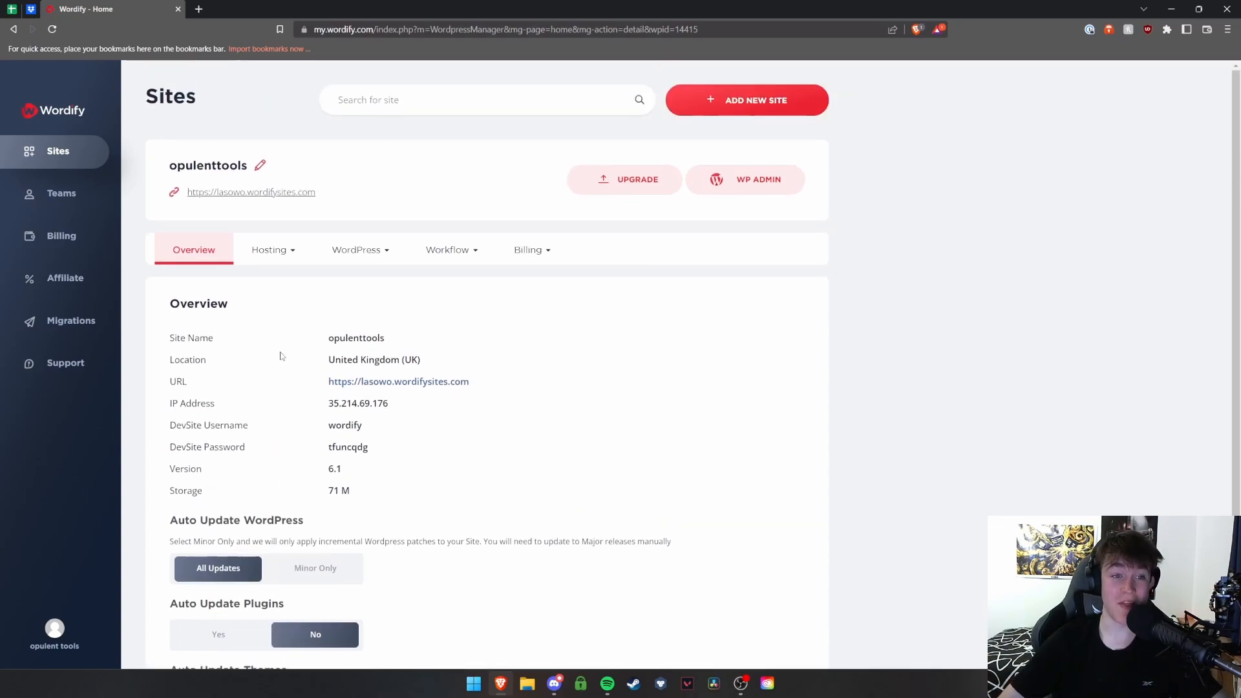
drag(378, 504, 327, 337)
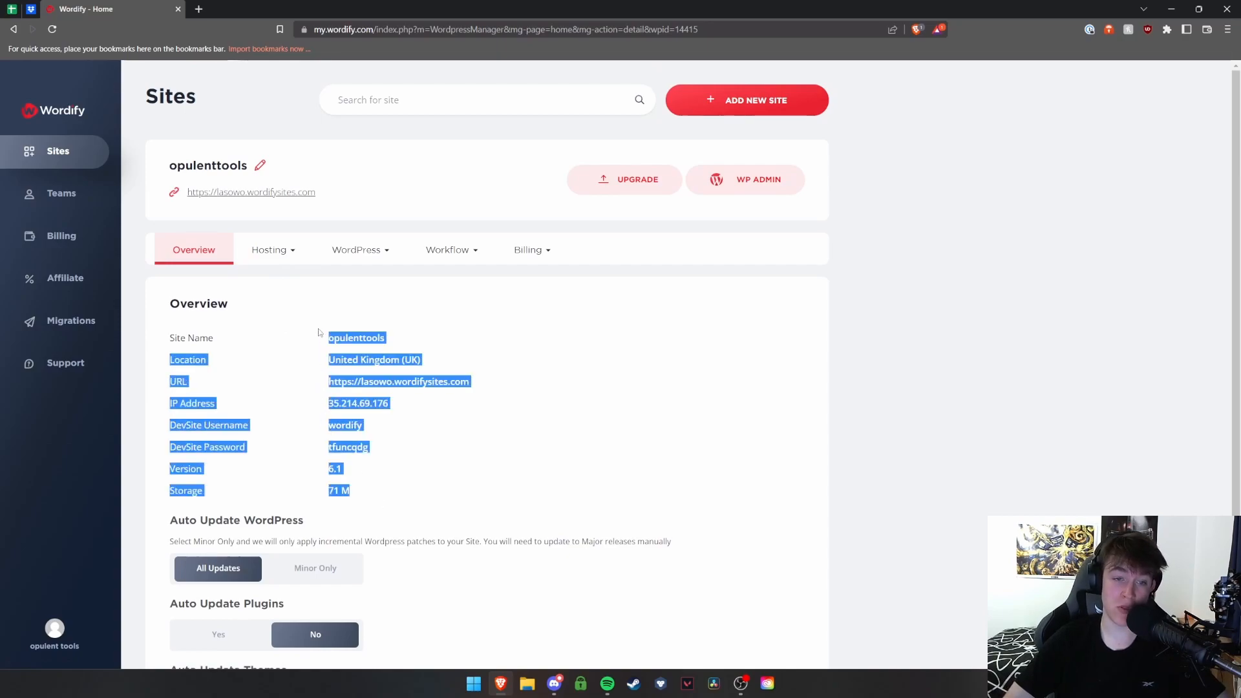
Step: View the site's SFTP details in its hosting settings
click(272, 250)
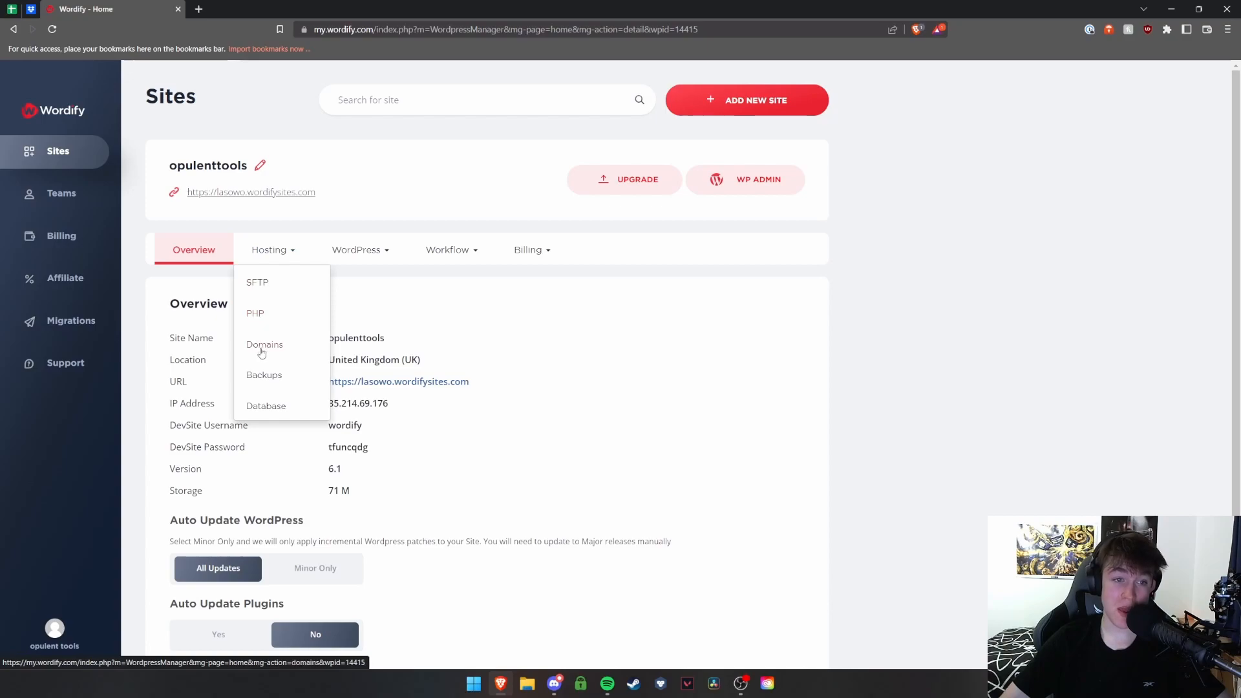
click(261, 318)
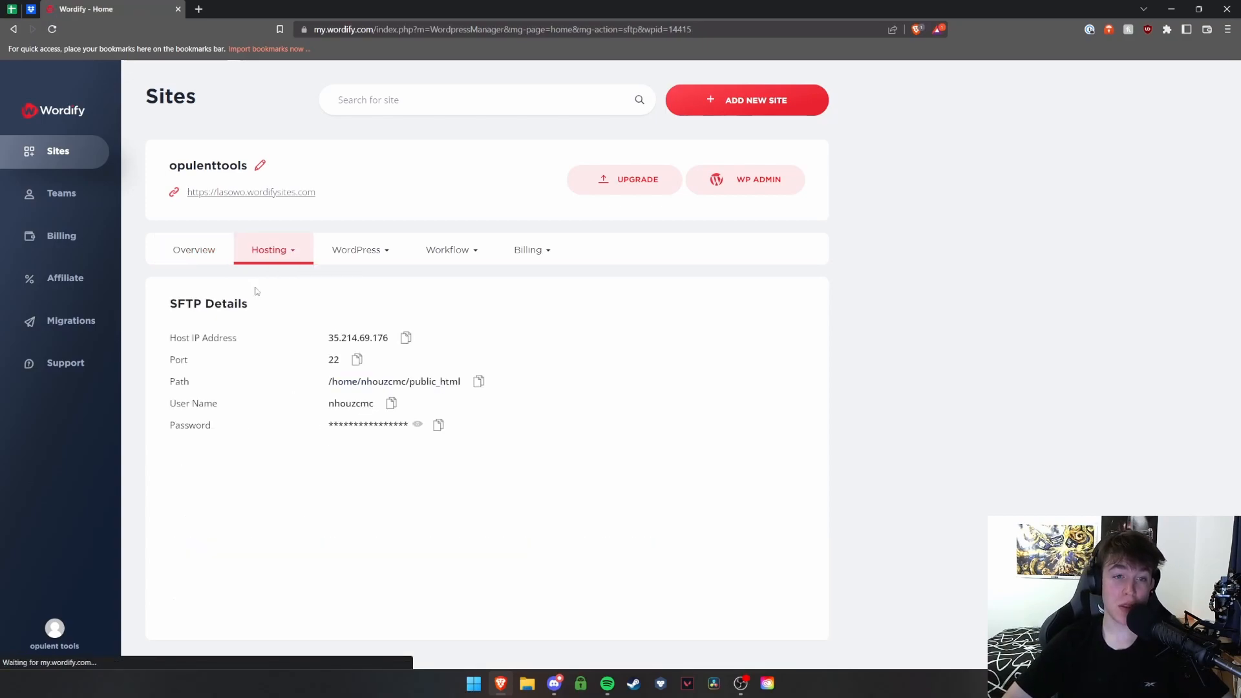
drag(165, 342, 263, 346)
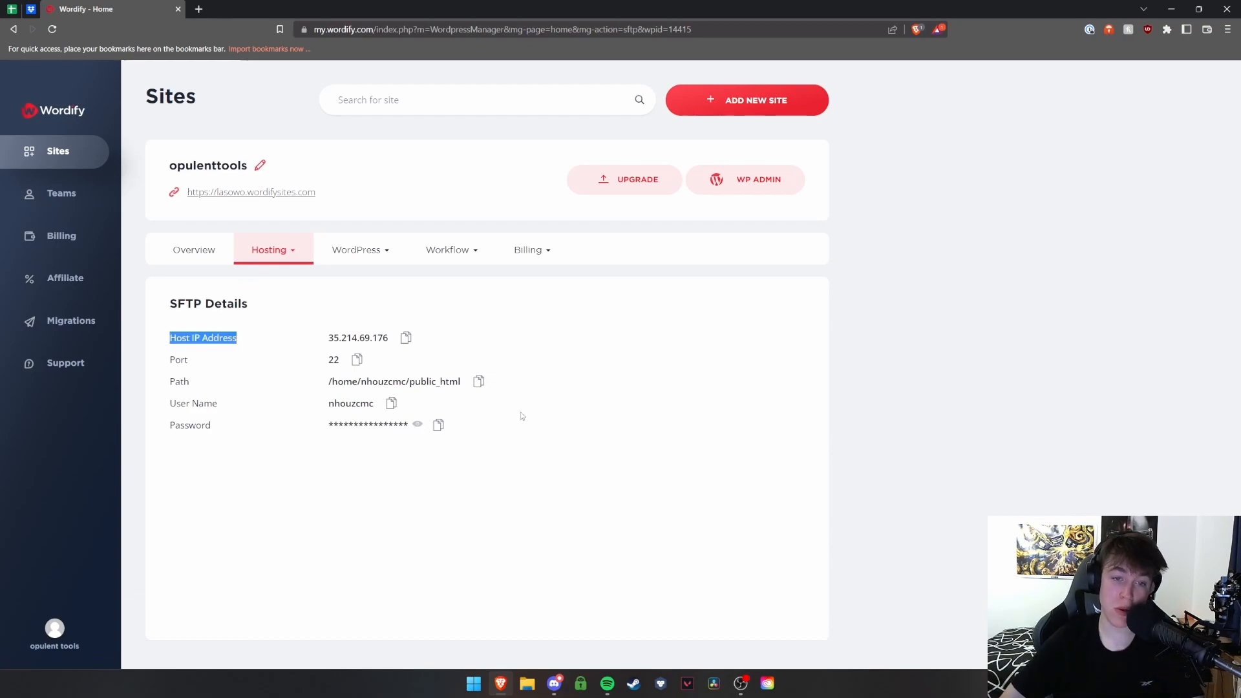
Step: Examine the site's PHP version and PHP configuration, including the memory_limit and display_errors directives
click(272, 250)
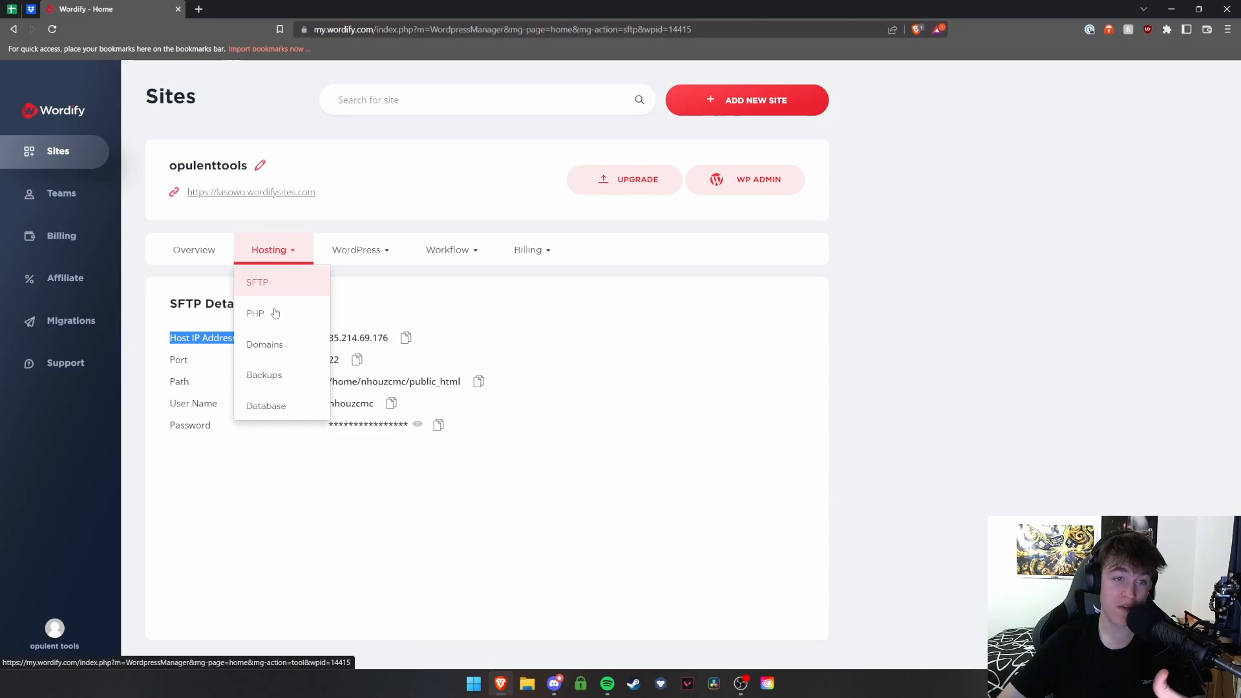
click(275, 312)
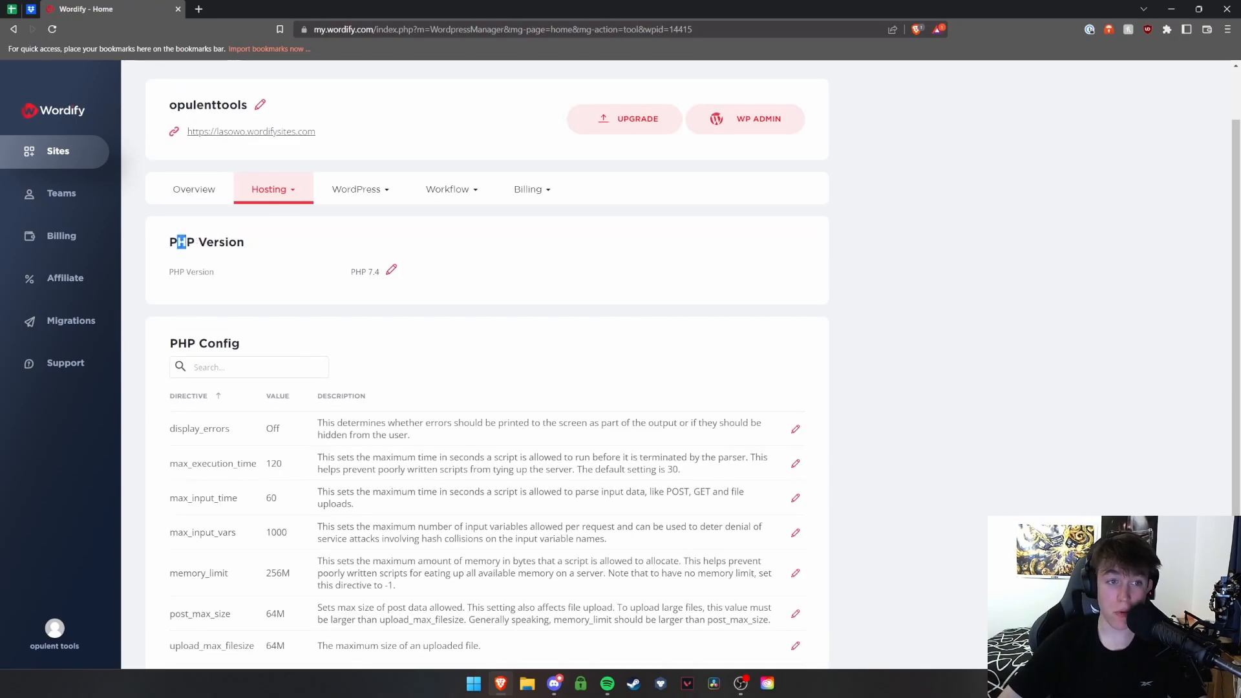
scroll(182, 241, down, 1)
drag(169, 295, 263, 296)
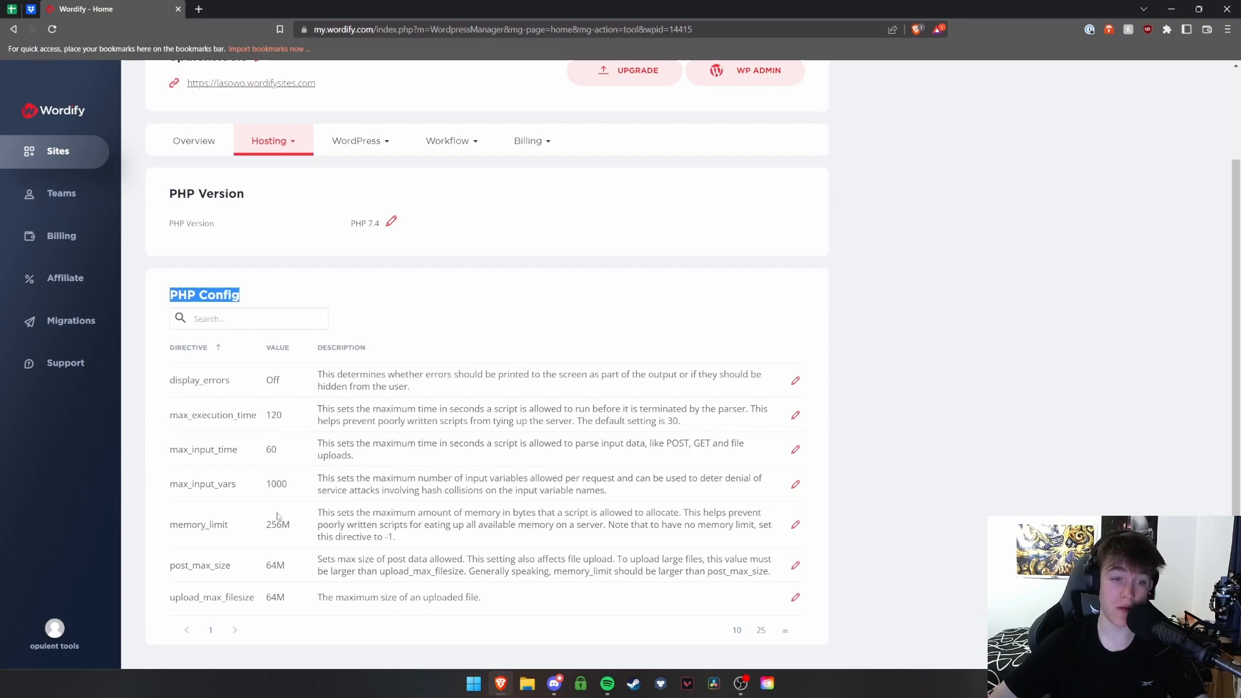
drag(265, 526, 295, 528)
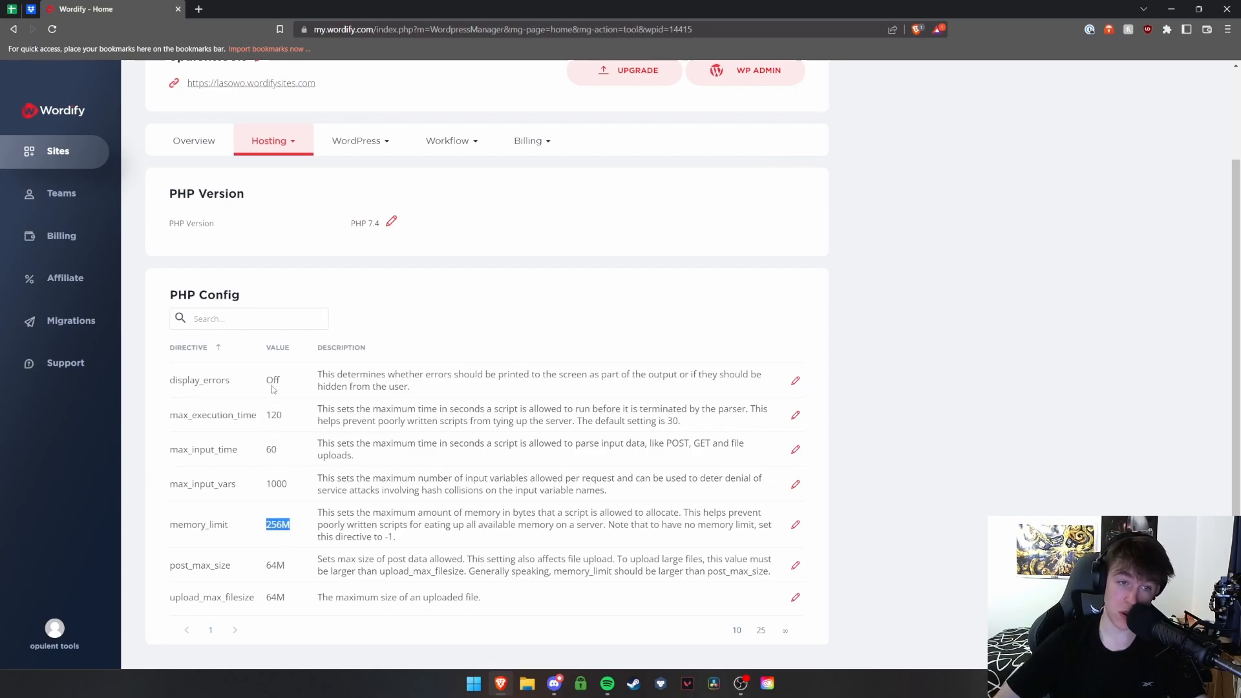
drag(267, 380, 282, 381)
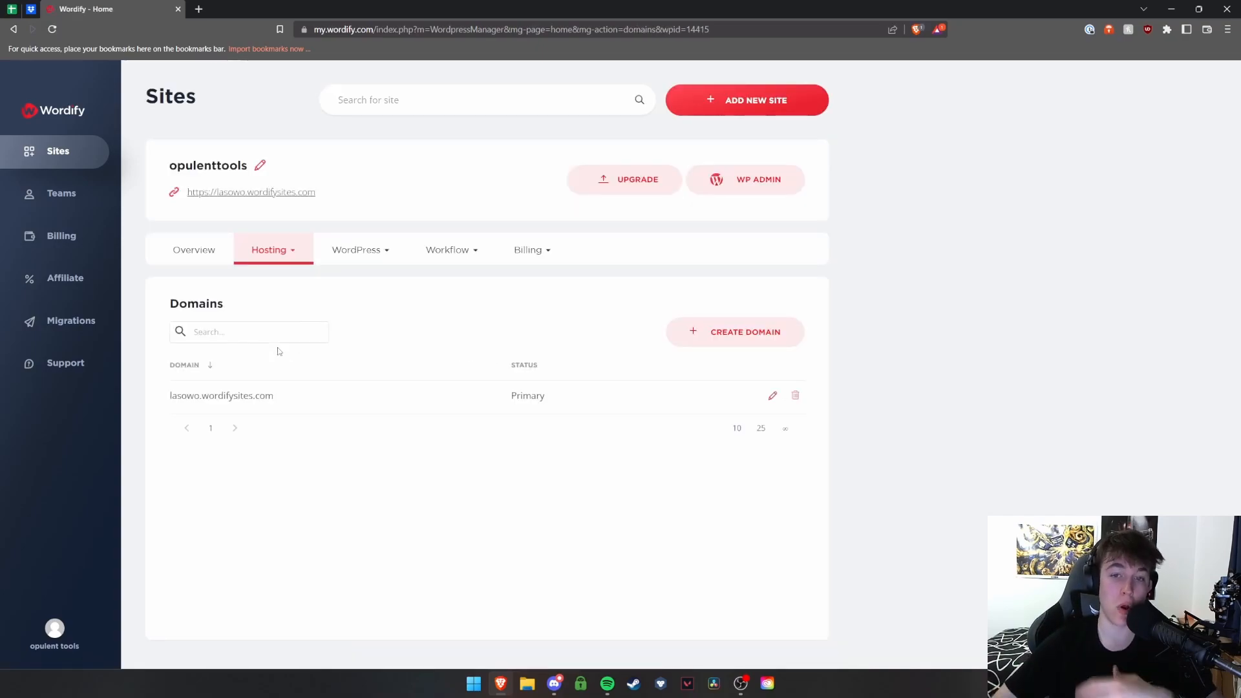
Step: Request a new domain in the site's domain settings and confirm the request
click(736, 333)
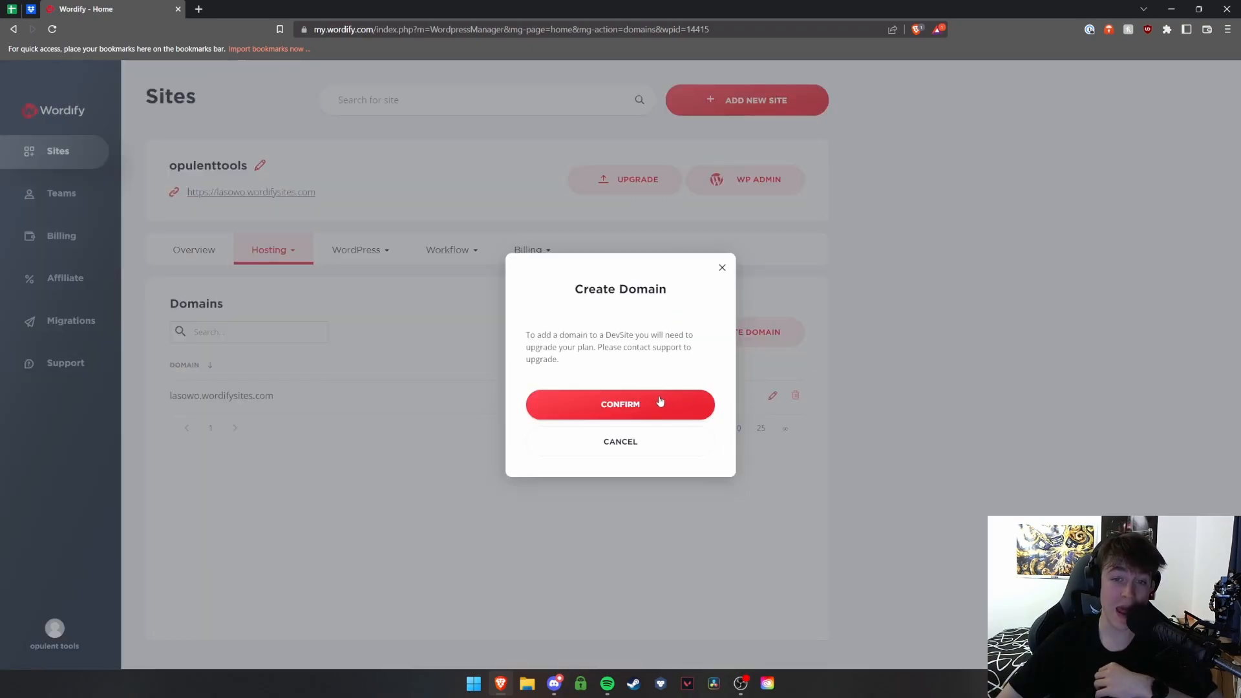
click(642, 406)
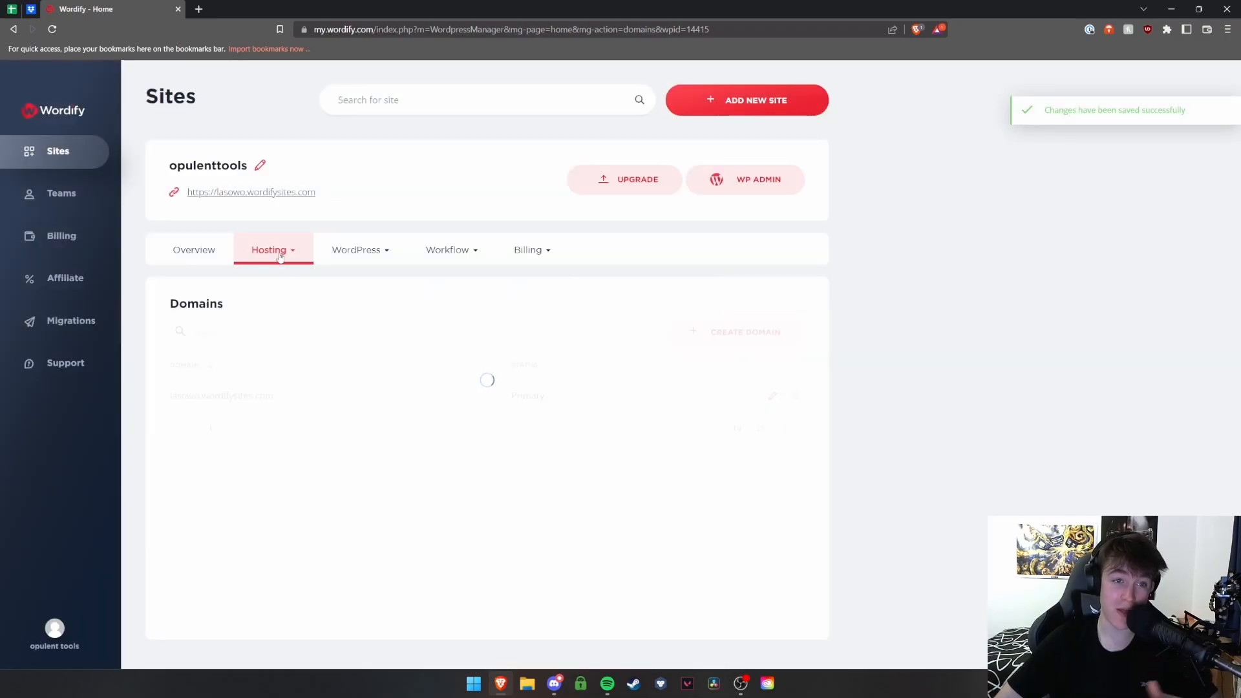
Step: Open the site's backups and create a manual WordPress backup
click(280, 257)
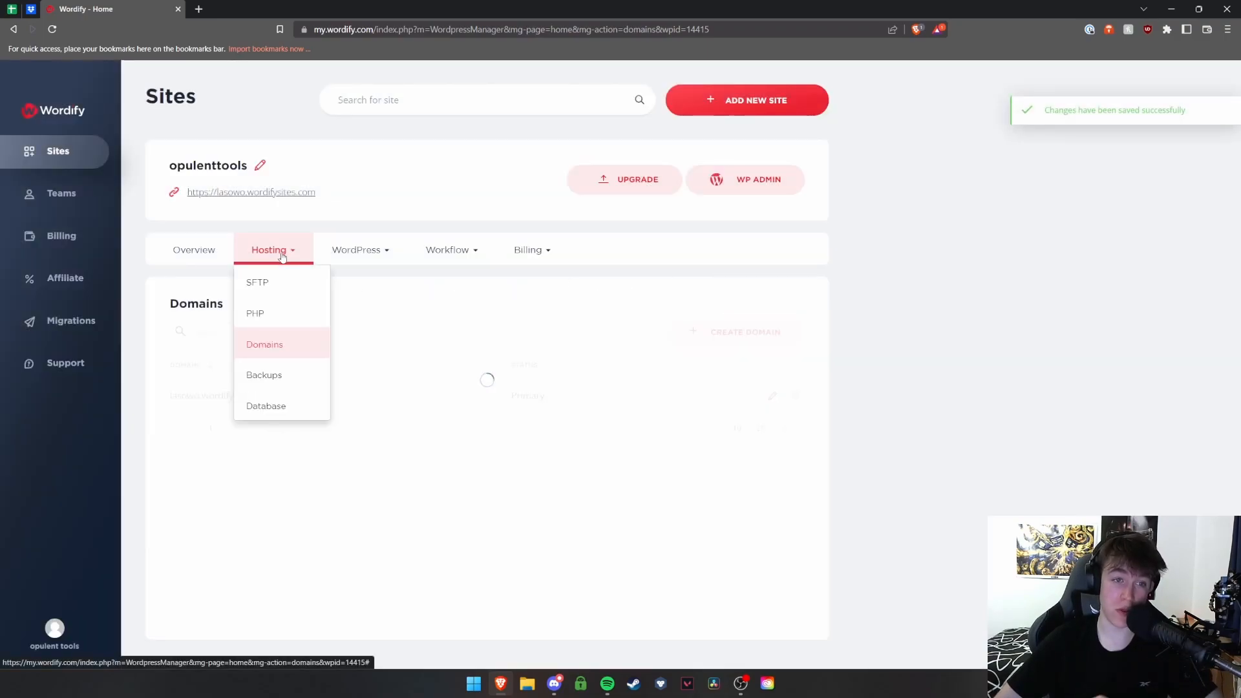
click(275, 376)
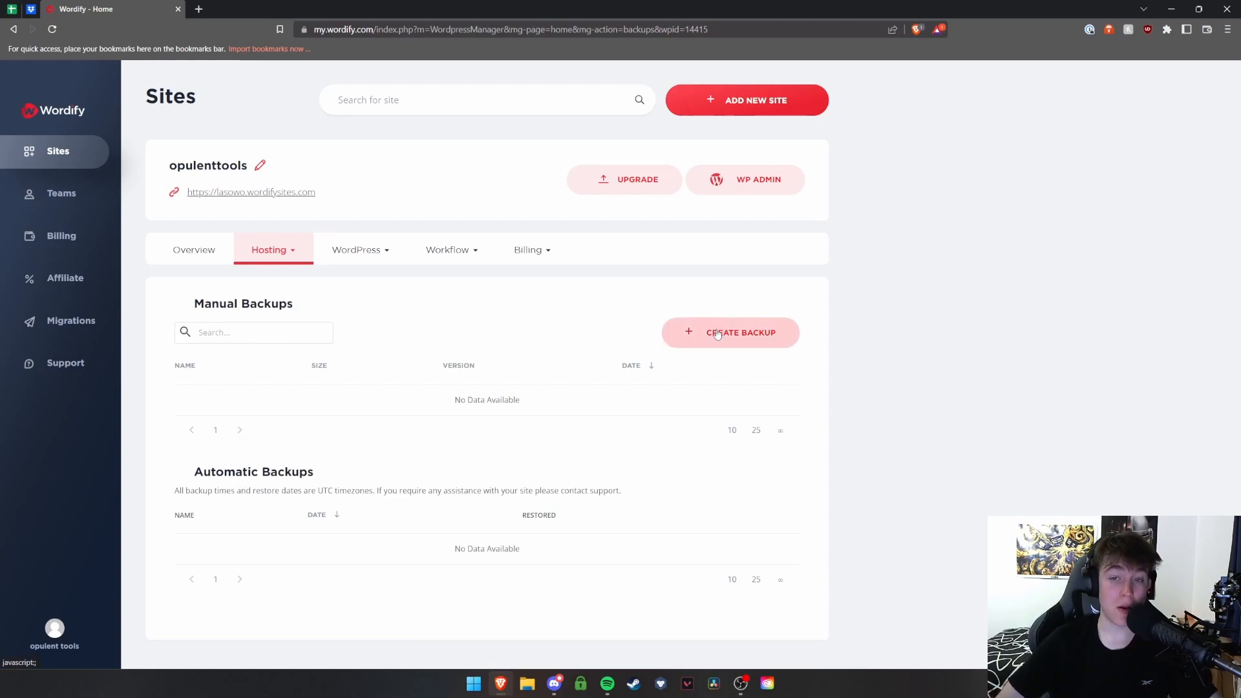
click(686, 333)
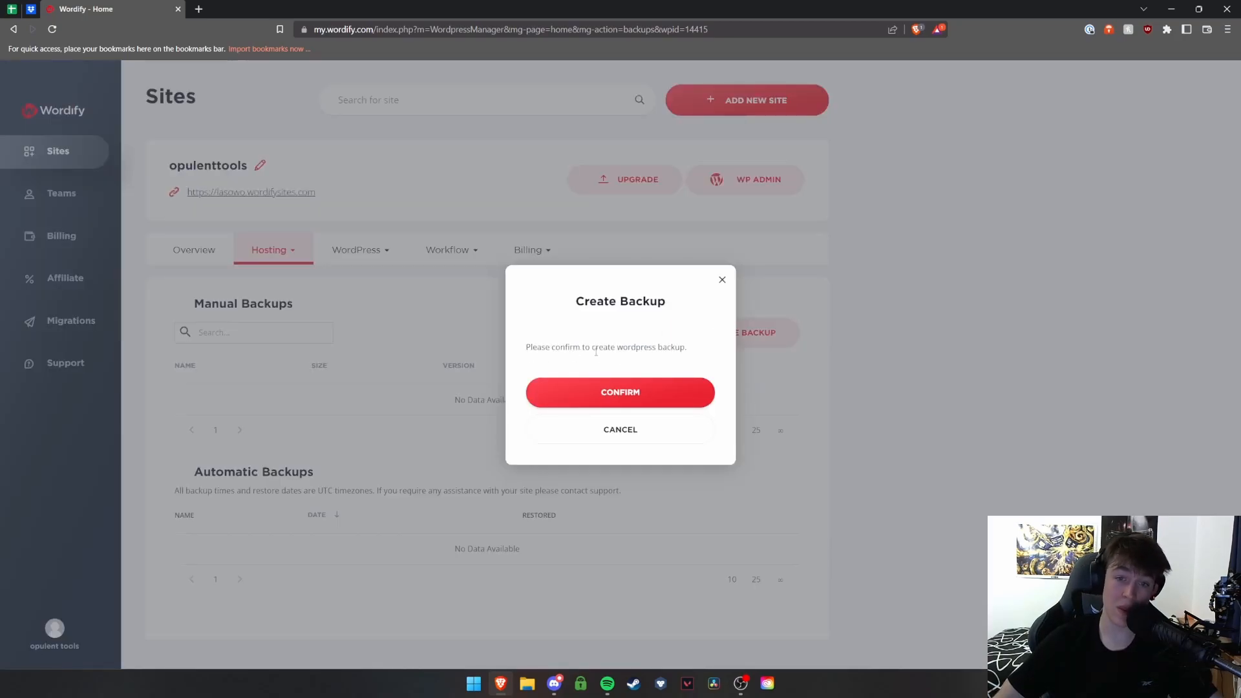
click(619, 393)
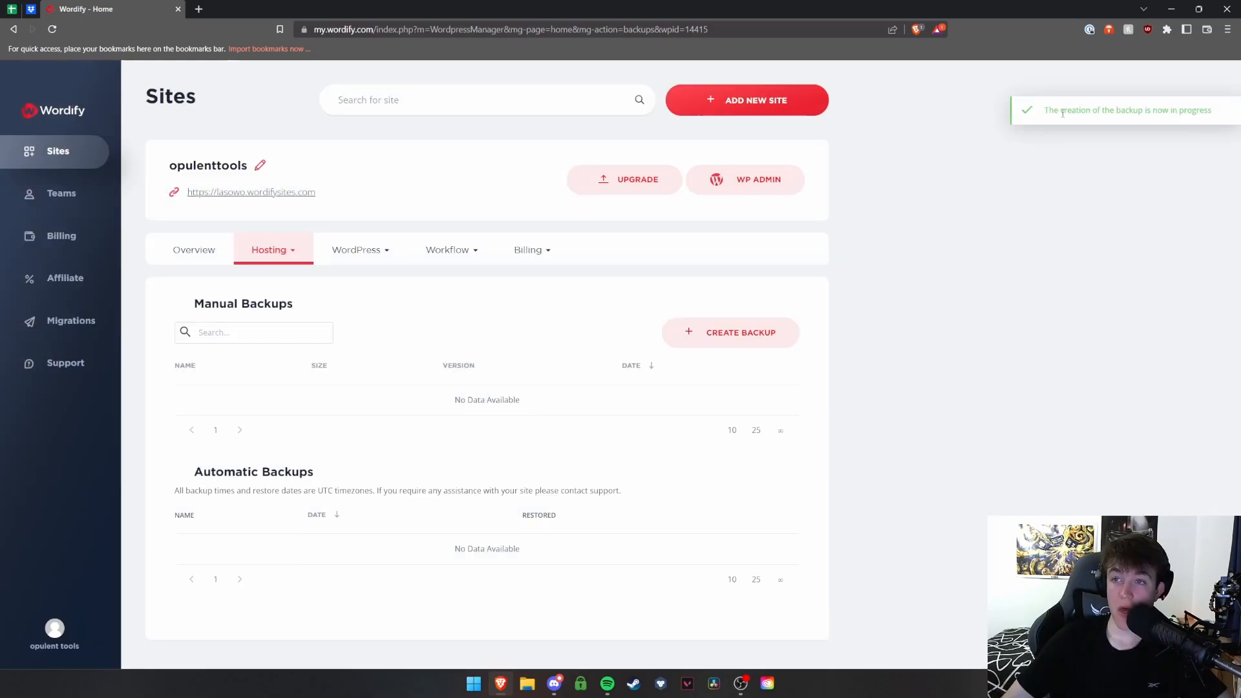
drag(1045, 111, 1212, 111)
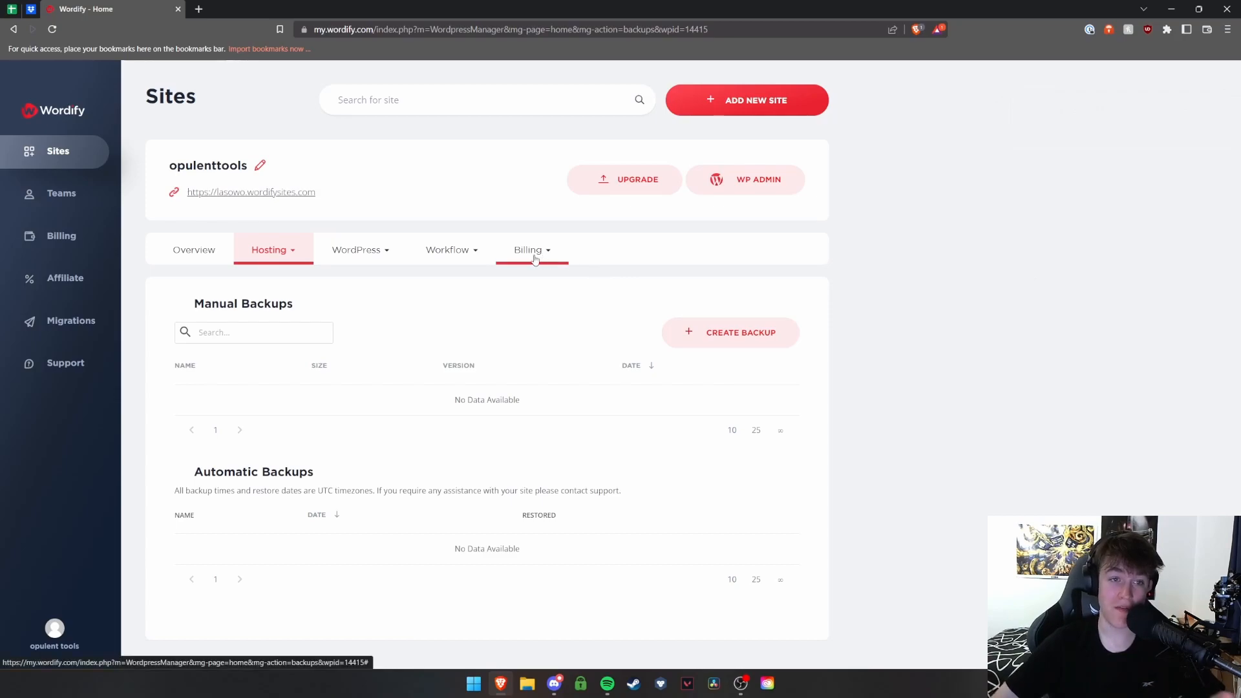
Step: Open the site's database settings, review the prompt for enabling Database Manager with PHPMyAdmin, and cancel it
click(272, 250)
click(274, 404)
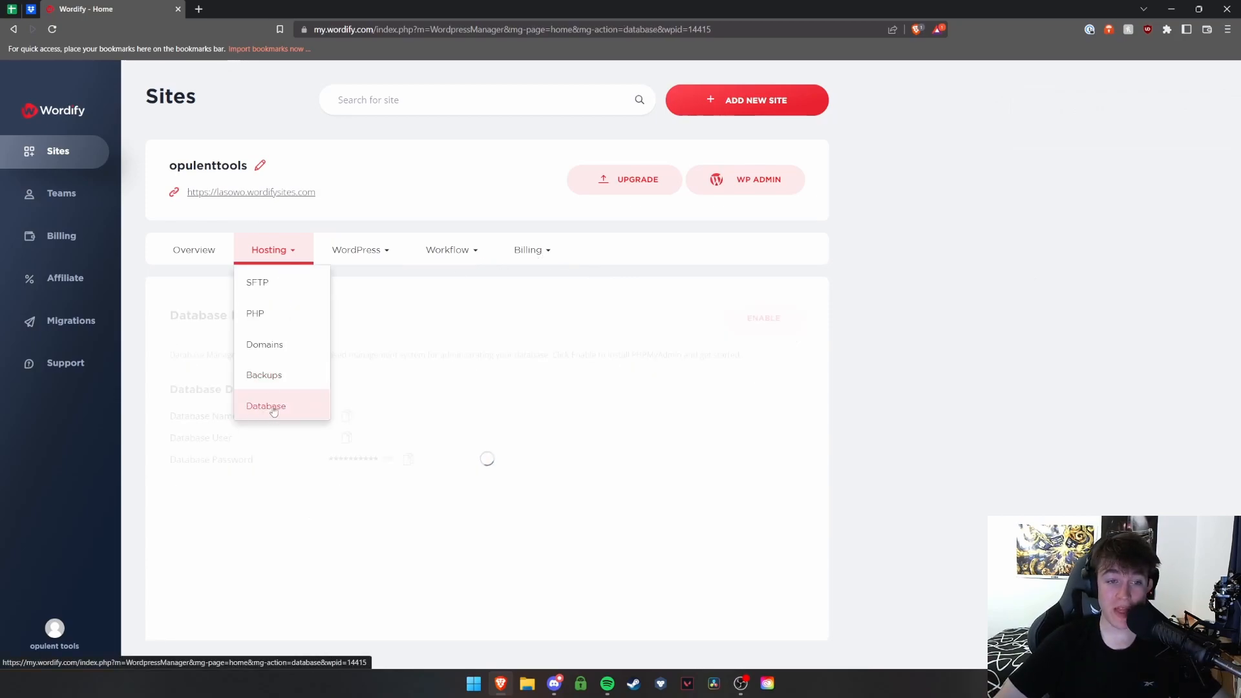
drag(170, 317, 279, 337)
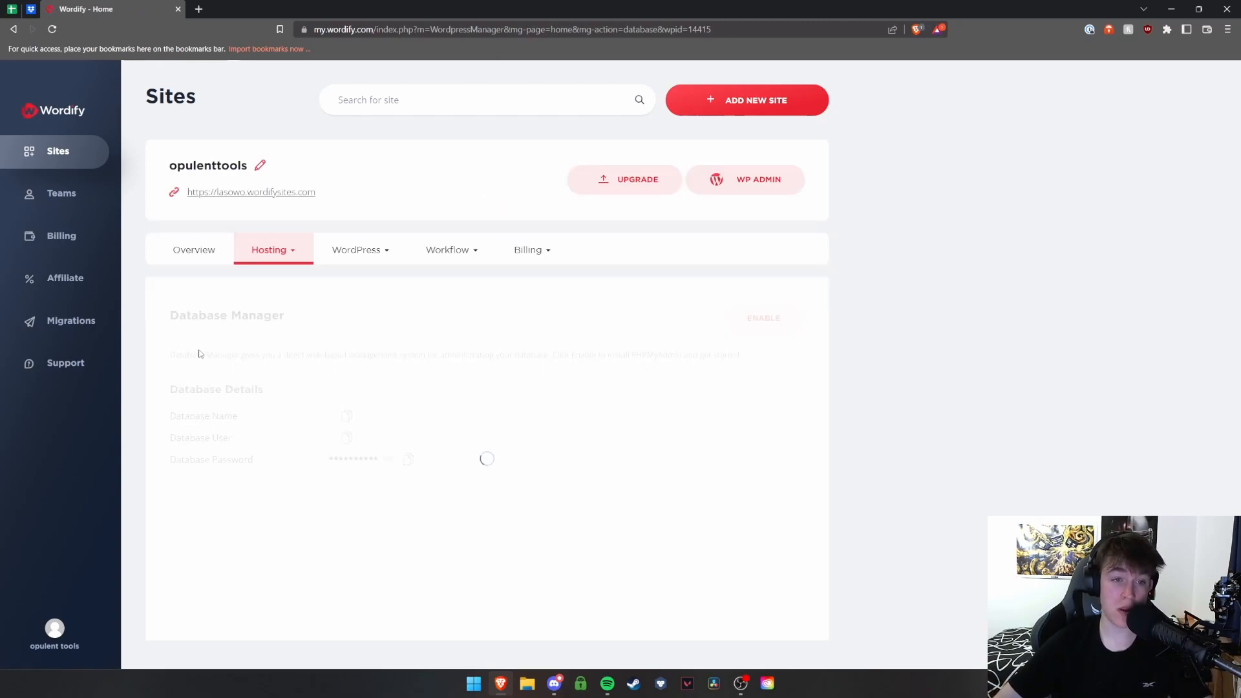
click(761, 318)
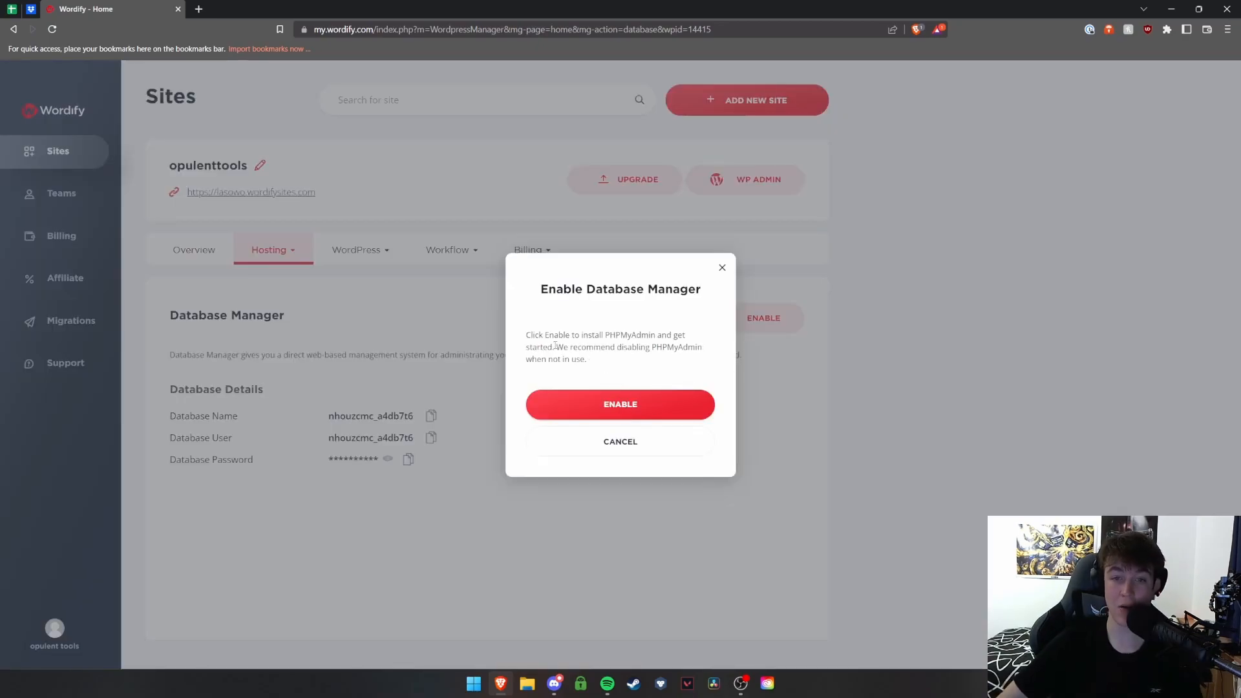
drag(526, 336, 618, 335)
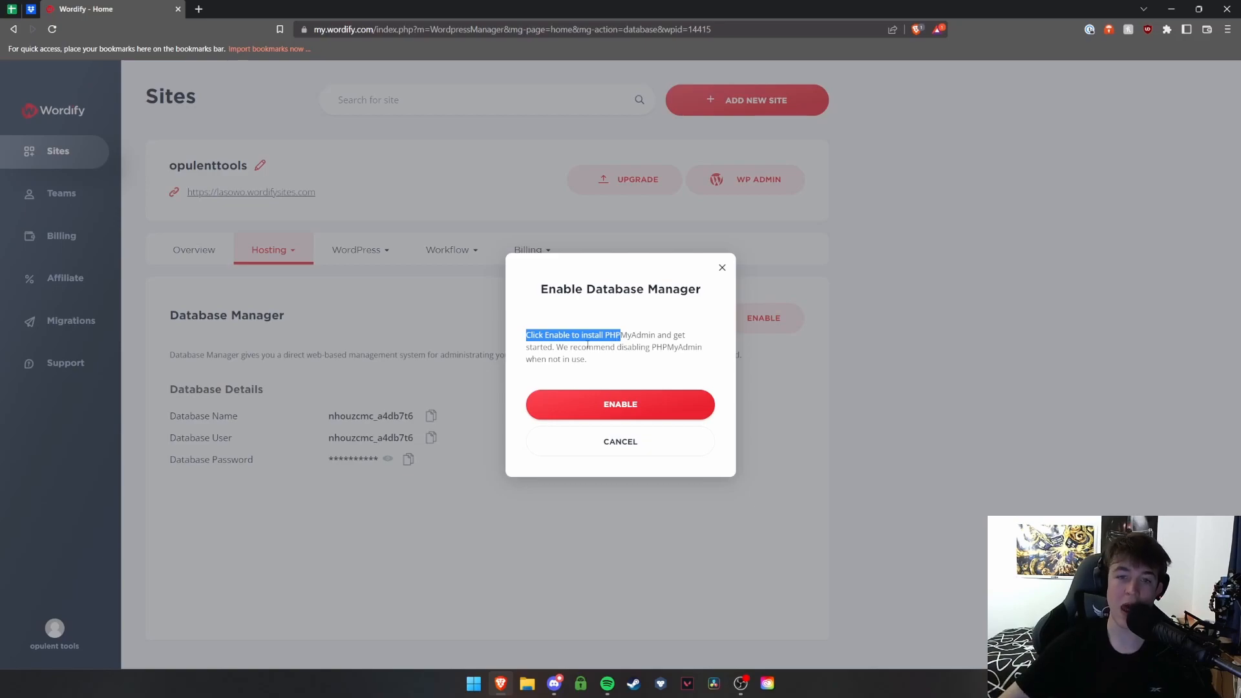
drag(557, 347, 685, 347)
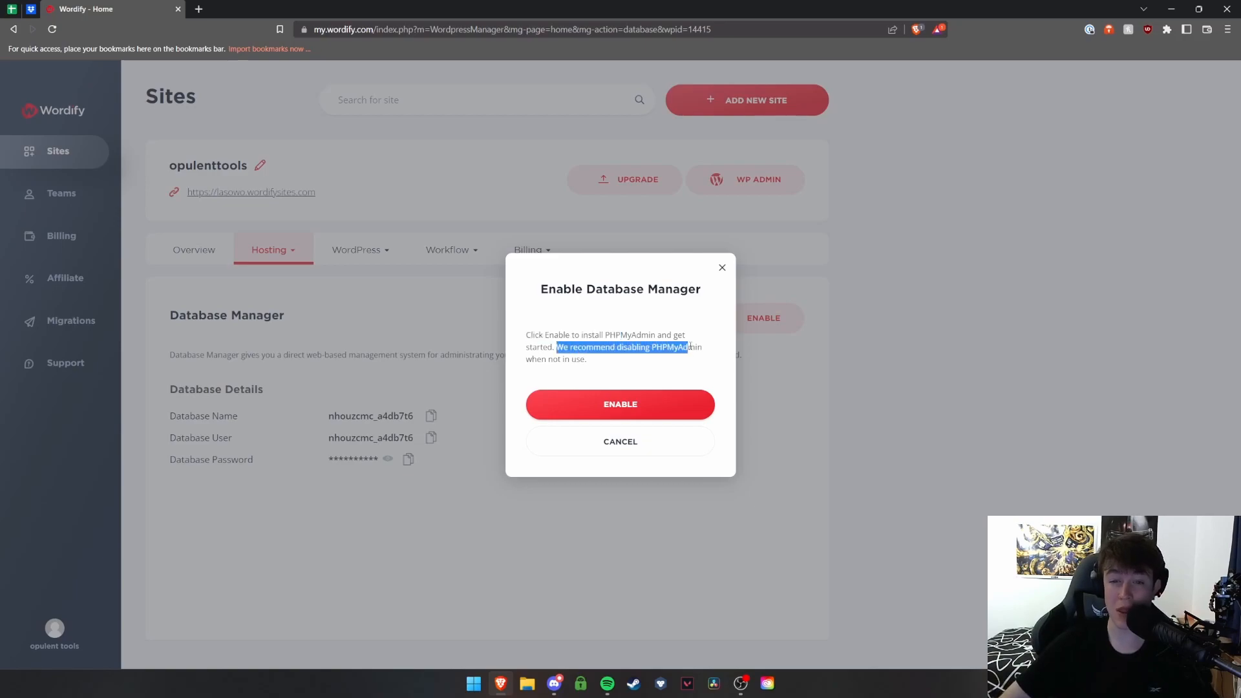
click(621, 442)
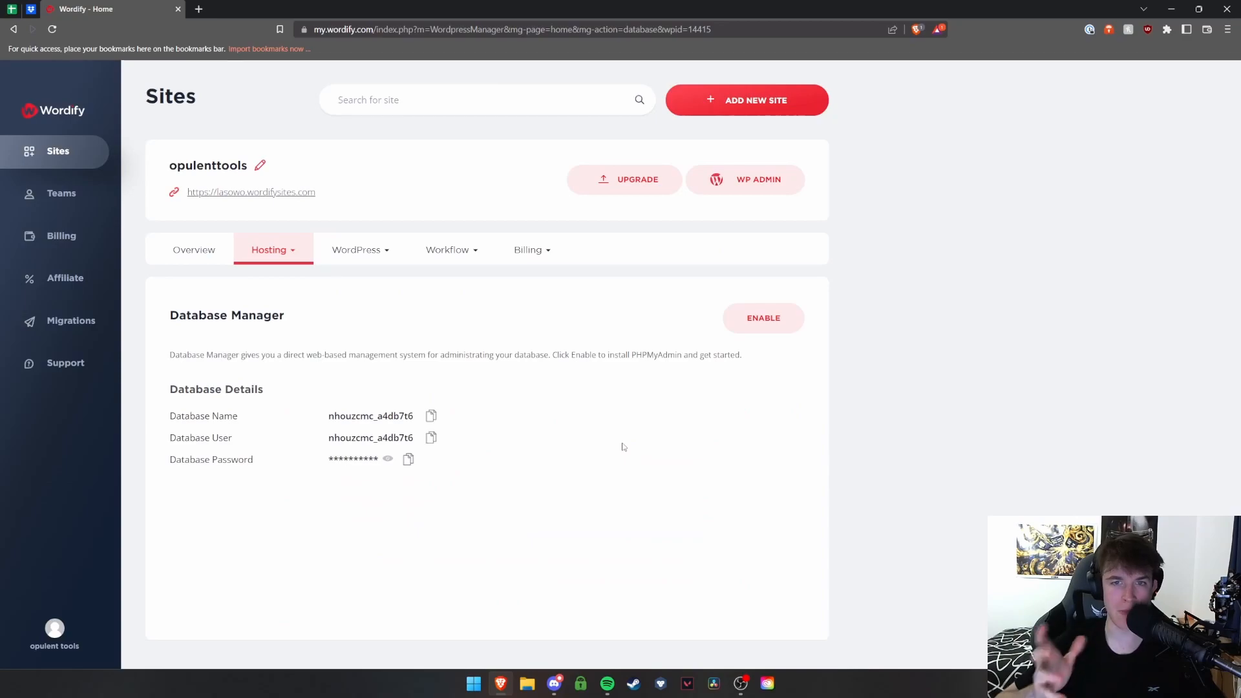
Step: Open the site's WordPress config and examine its constants, including the AUTH_KEY and AUTH_SALT entries
click(358, 251)
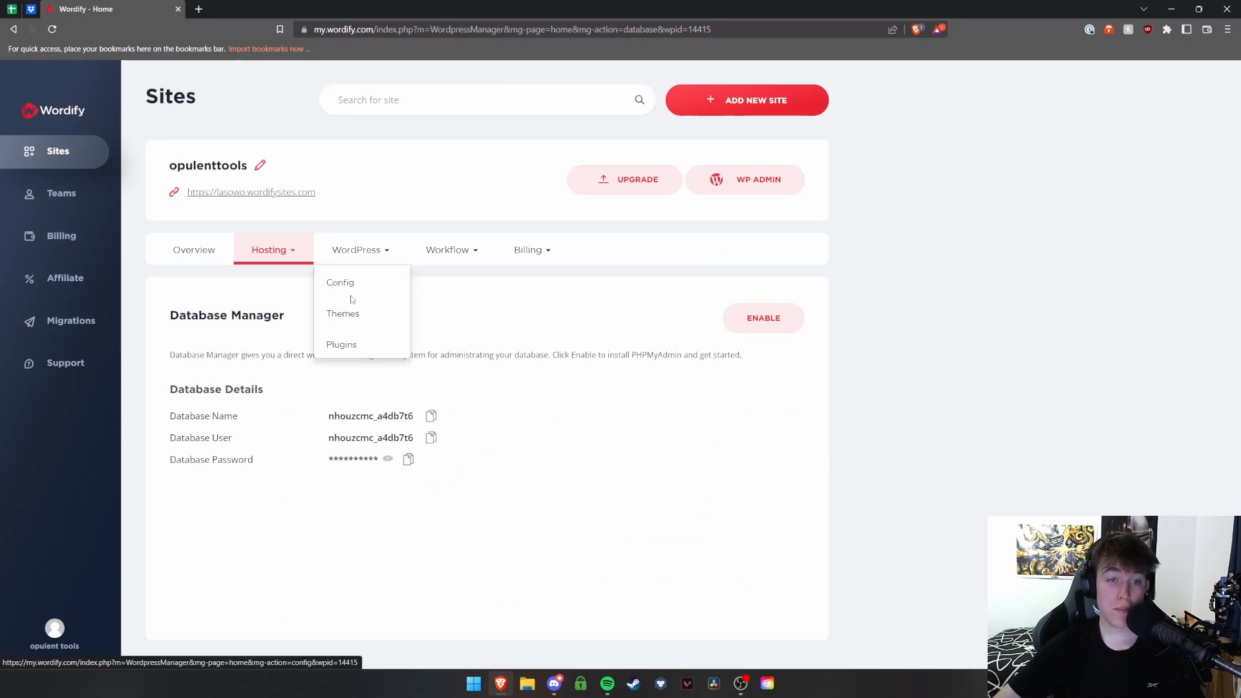
click(340, 283)
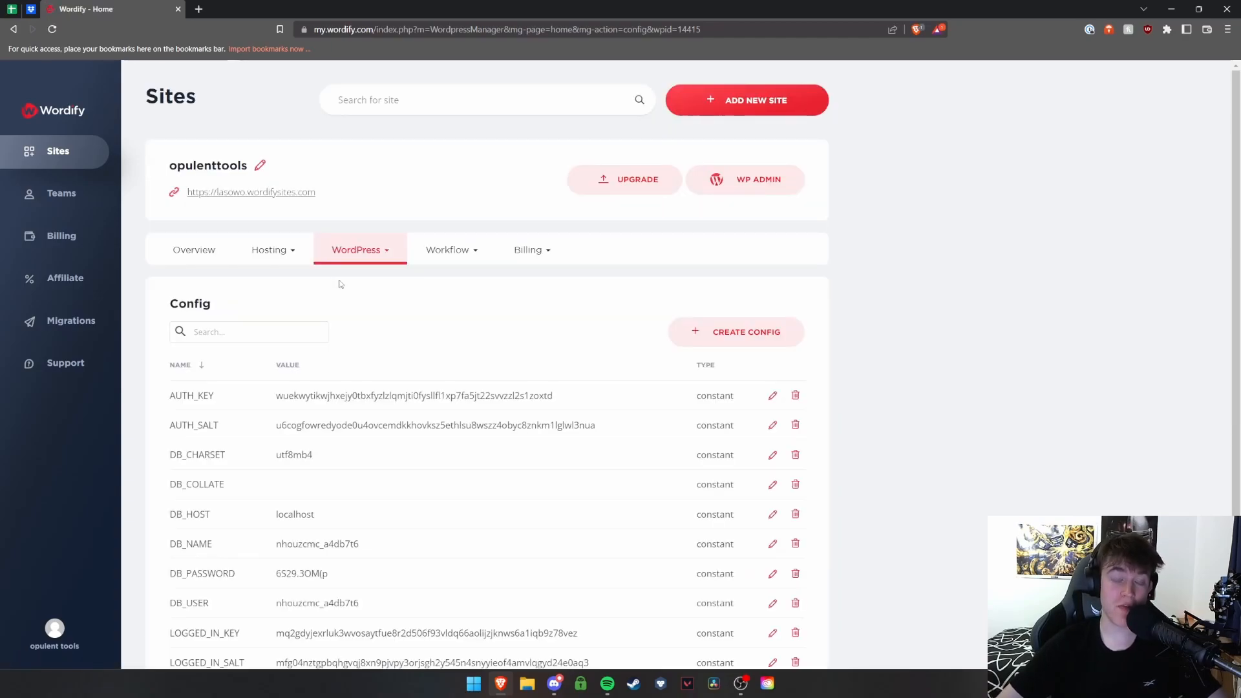
scroll(340, 283, down, 1)
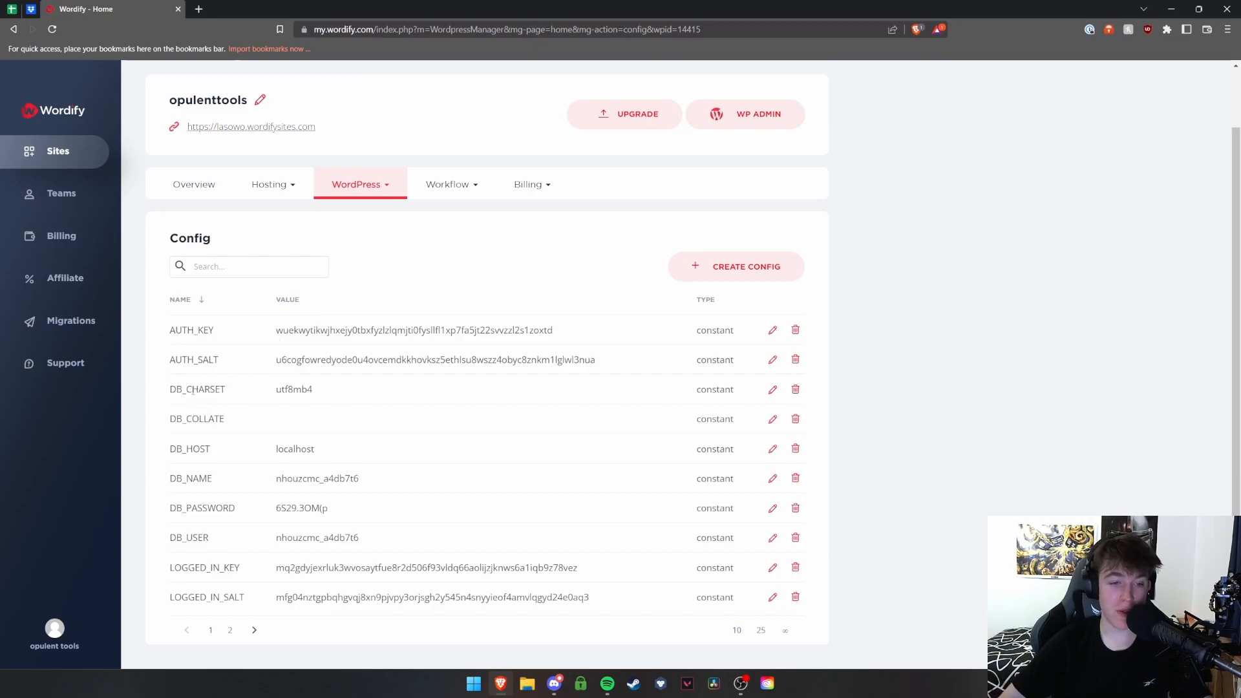
double_click(186, 331)
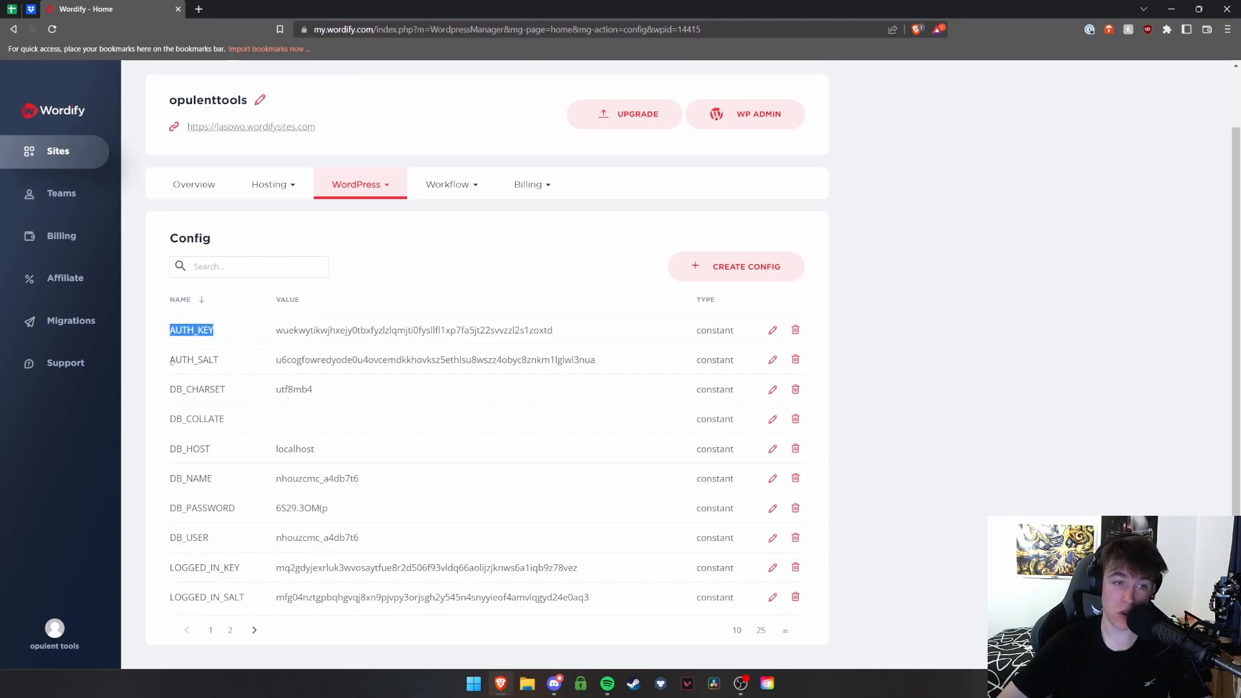
double_click(206, 359)
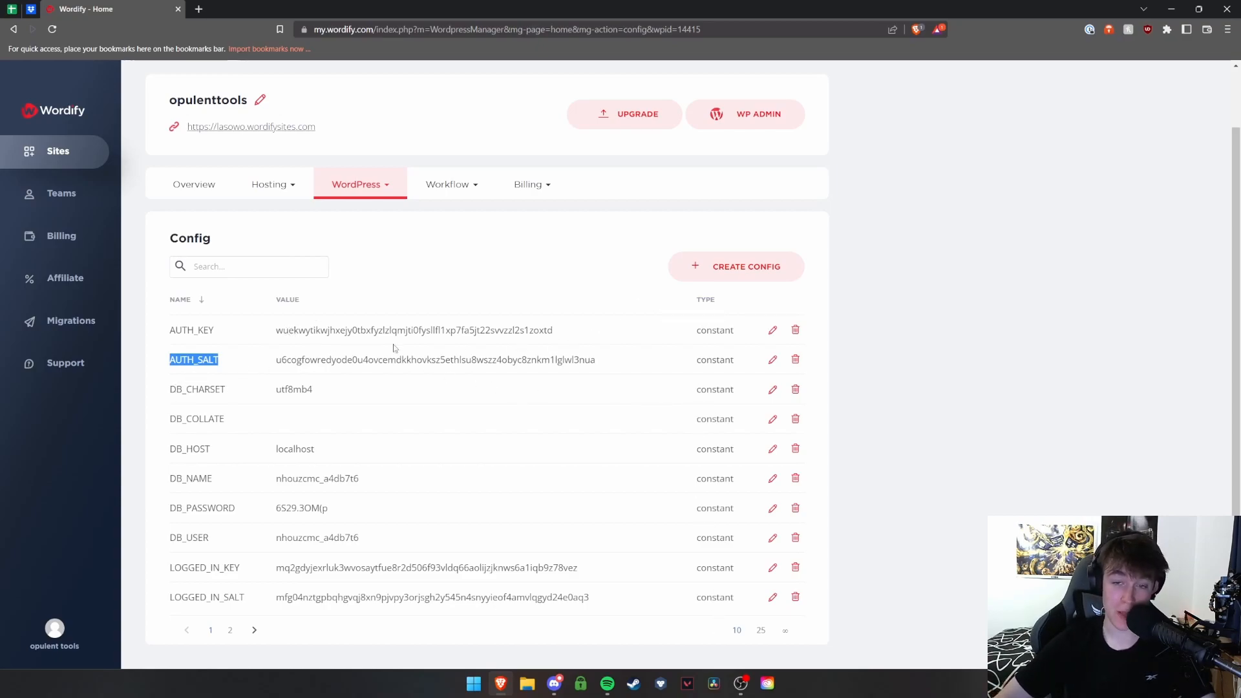
Step: Try replacing the value of the AUTH_KEY config constant and discard the edit without confirming
click(773, 330)
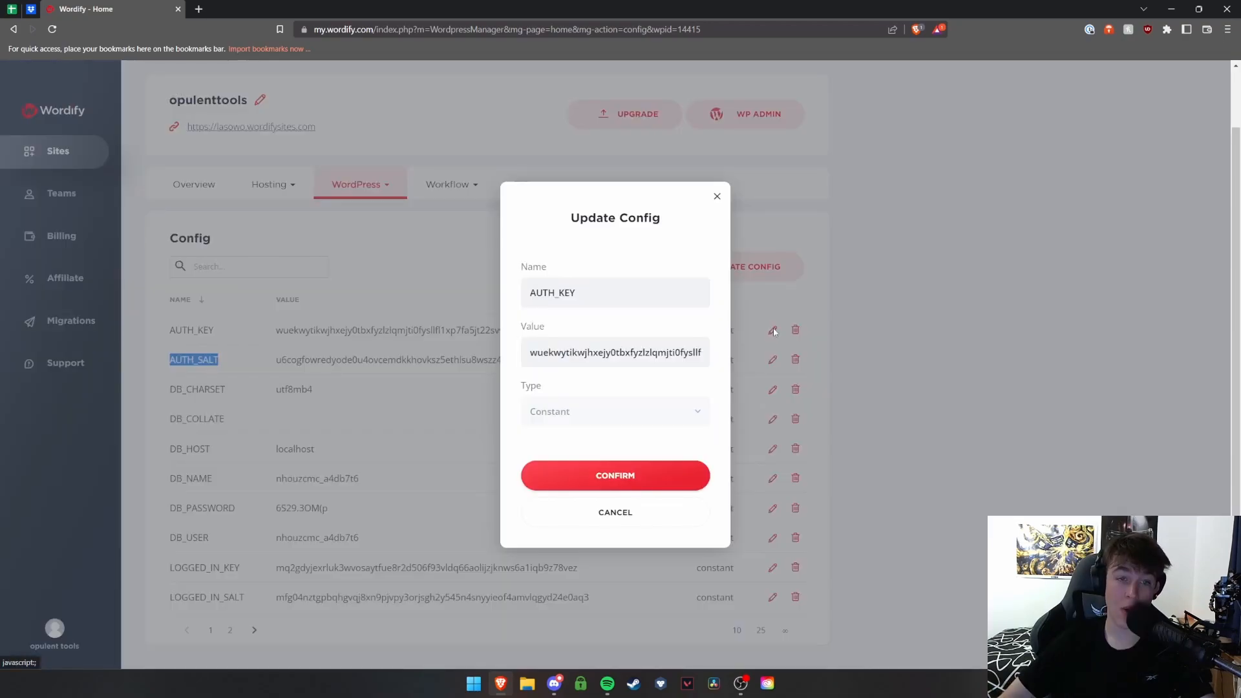
drag(530, 352, 740, 356)
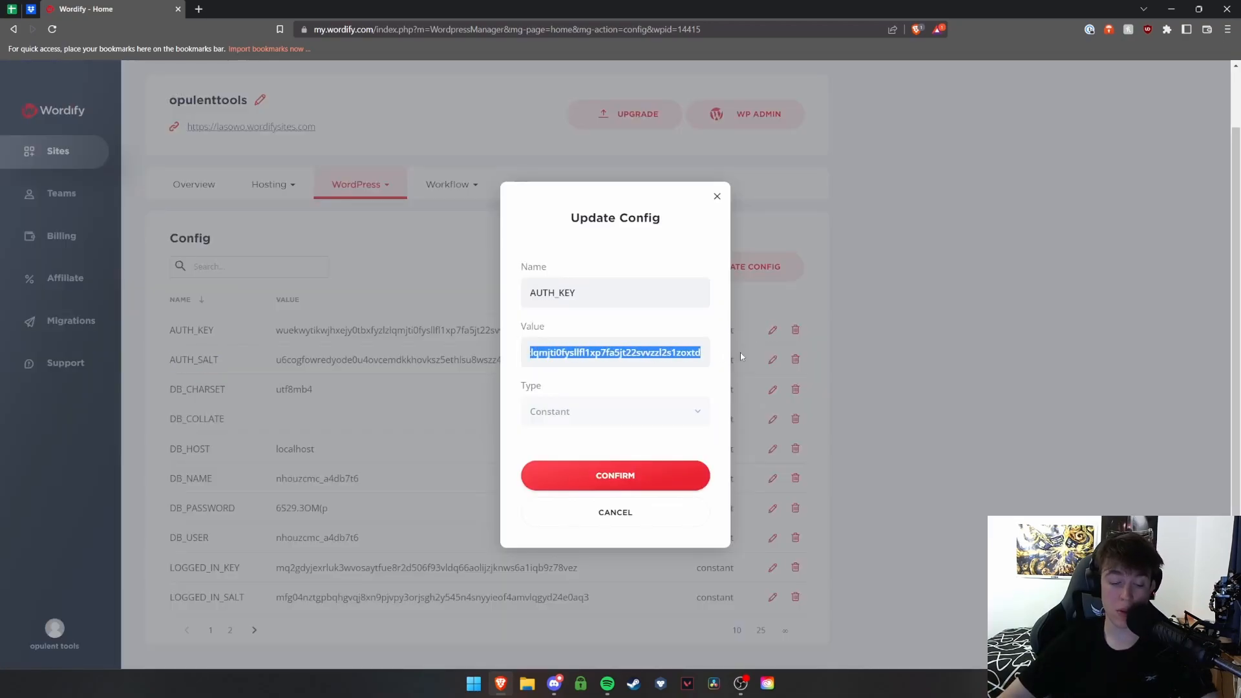
key(BackSpace)
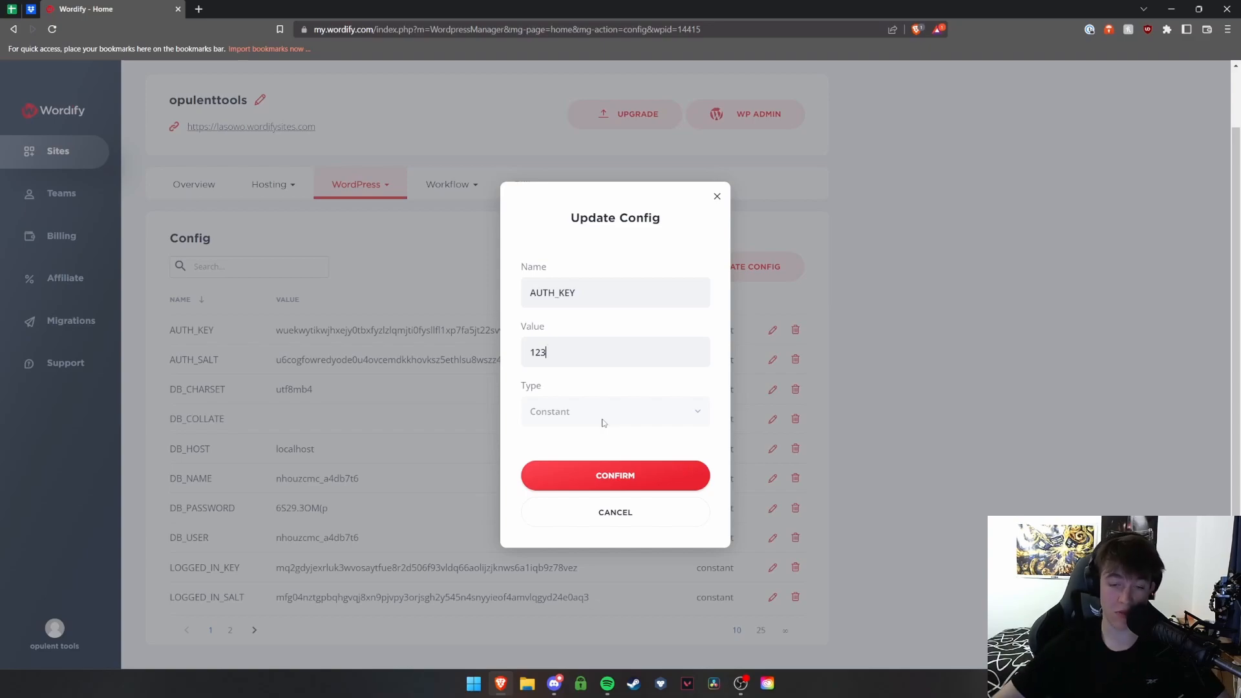
click(717, 196)
Step: Open the site's theme management and review the versions and statuses of the installed themes
click(356, 244)
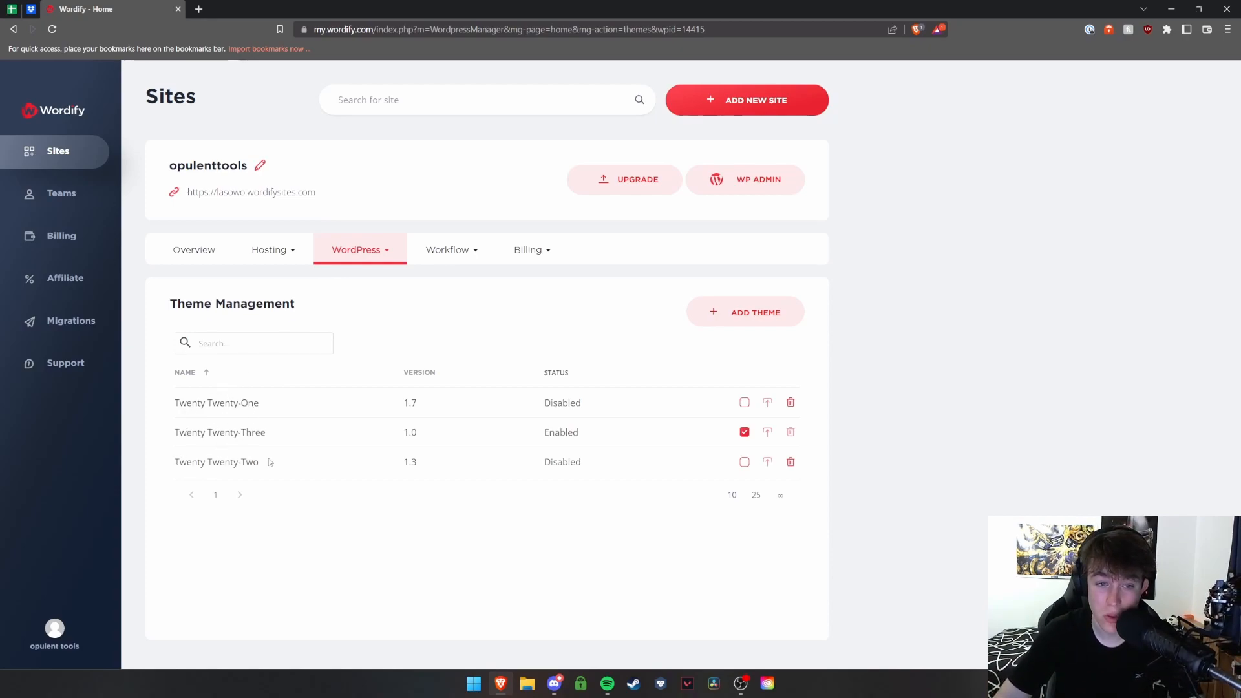
drag(407, 399, 456, 471)
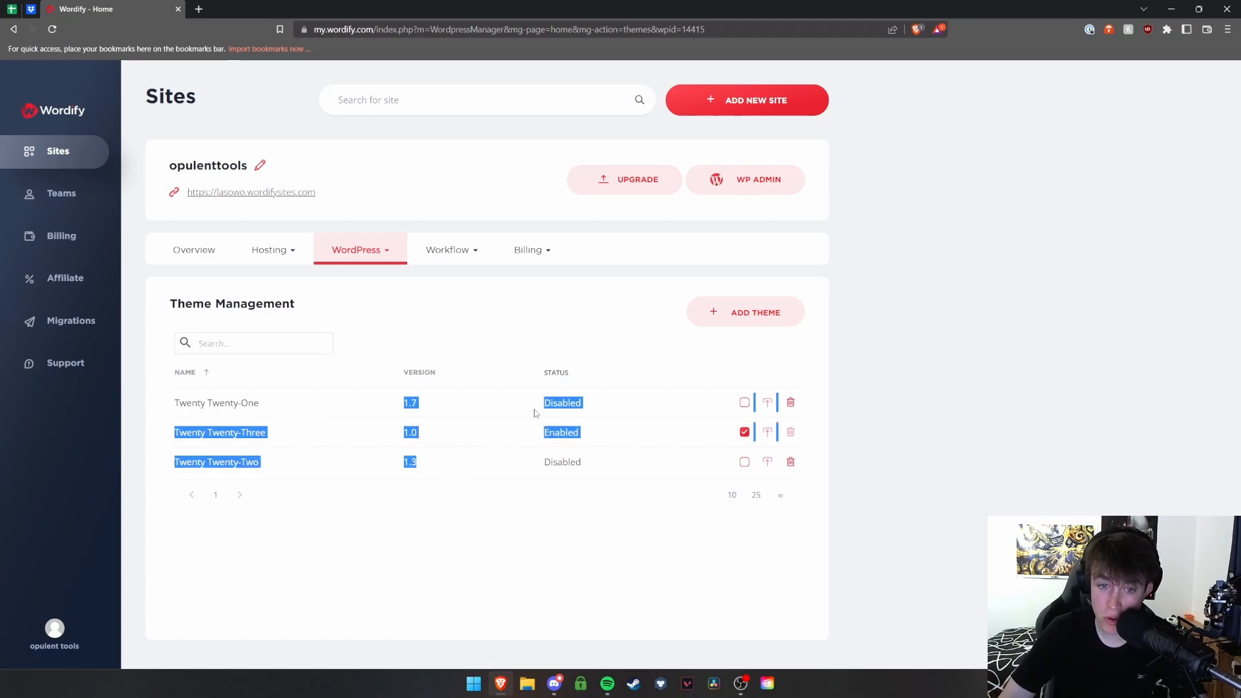
click(548, 402)
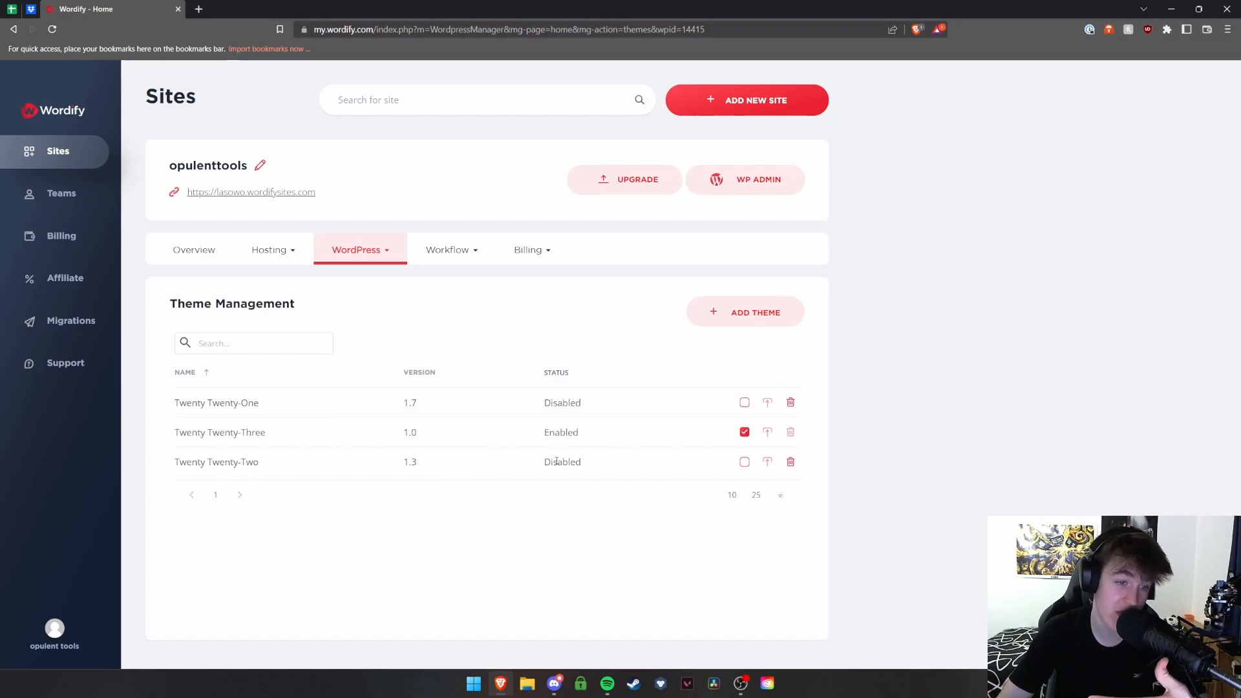
Step: Start adding a theme to the site and search the available themes for "hello"
click(695, 323)
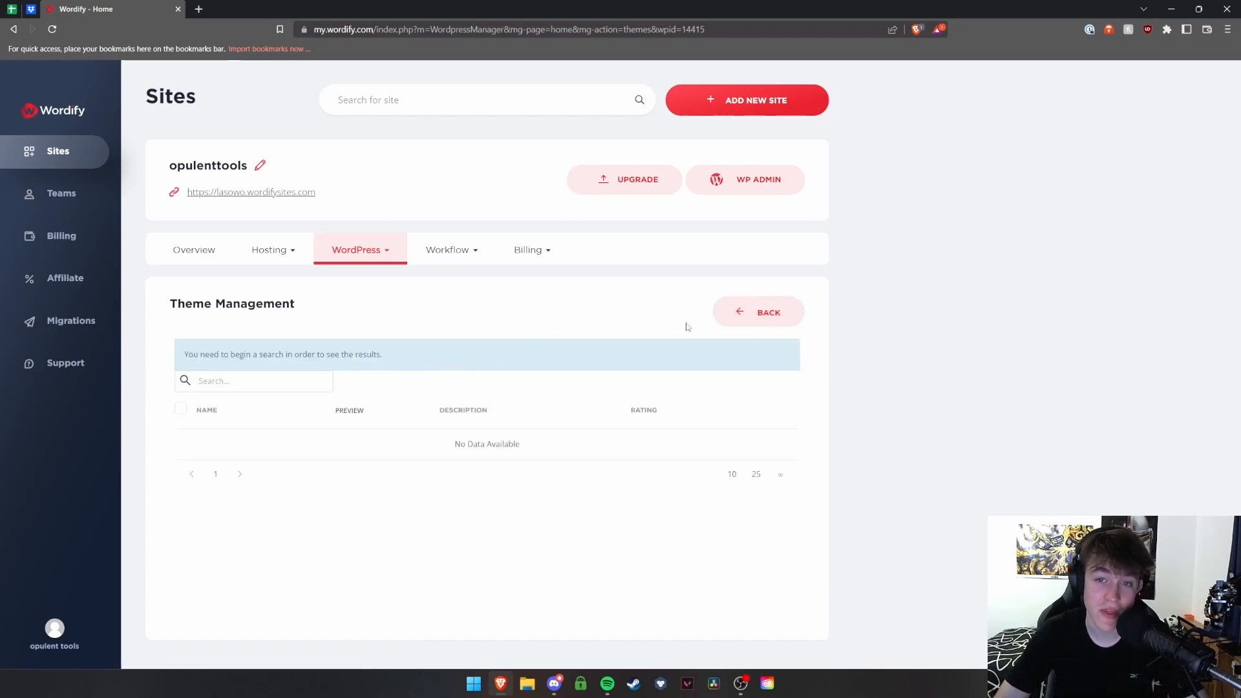
click(223, 383)
text(hel)
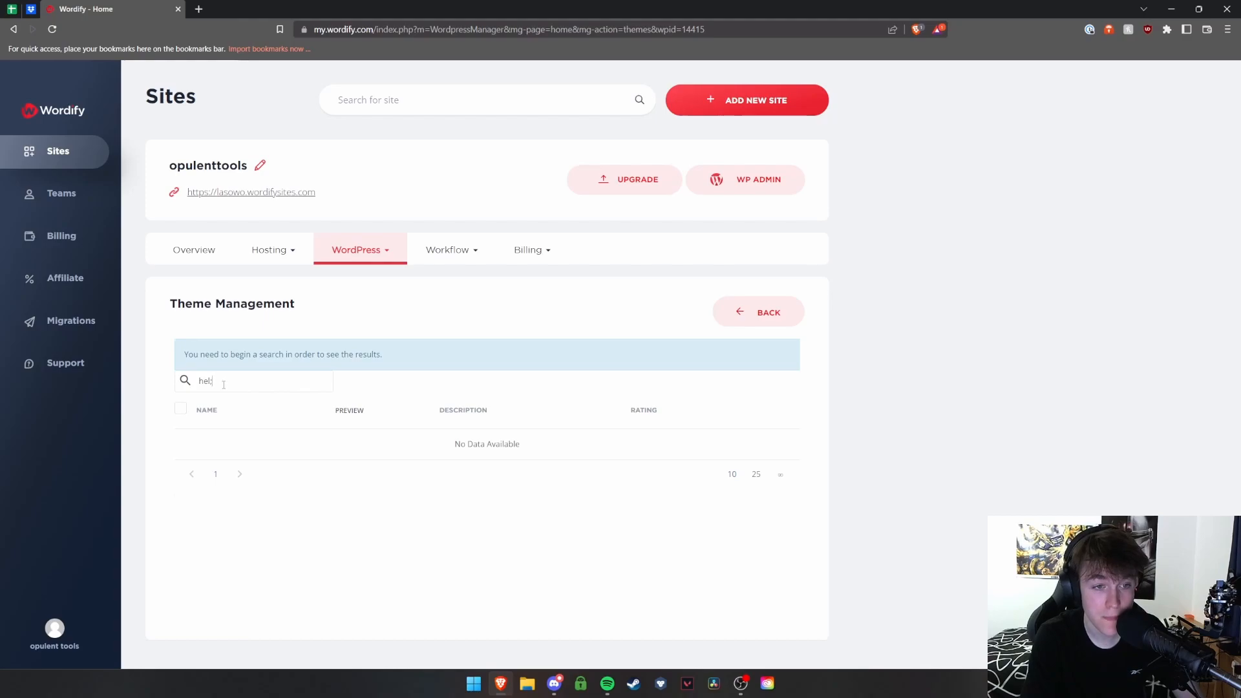
text(lo)
Step: Examine the theme search results, comparing their previews, descriptions and ratings
scroll(220, 381, down, 5)
scroll(195, 289, up, 4)
scroll(214, 285, down, 5)
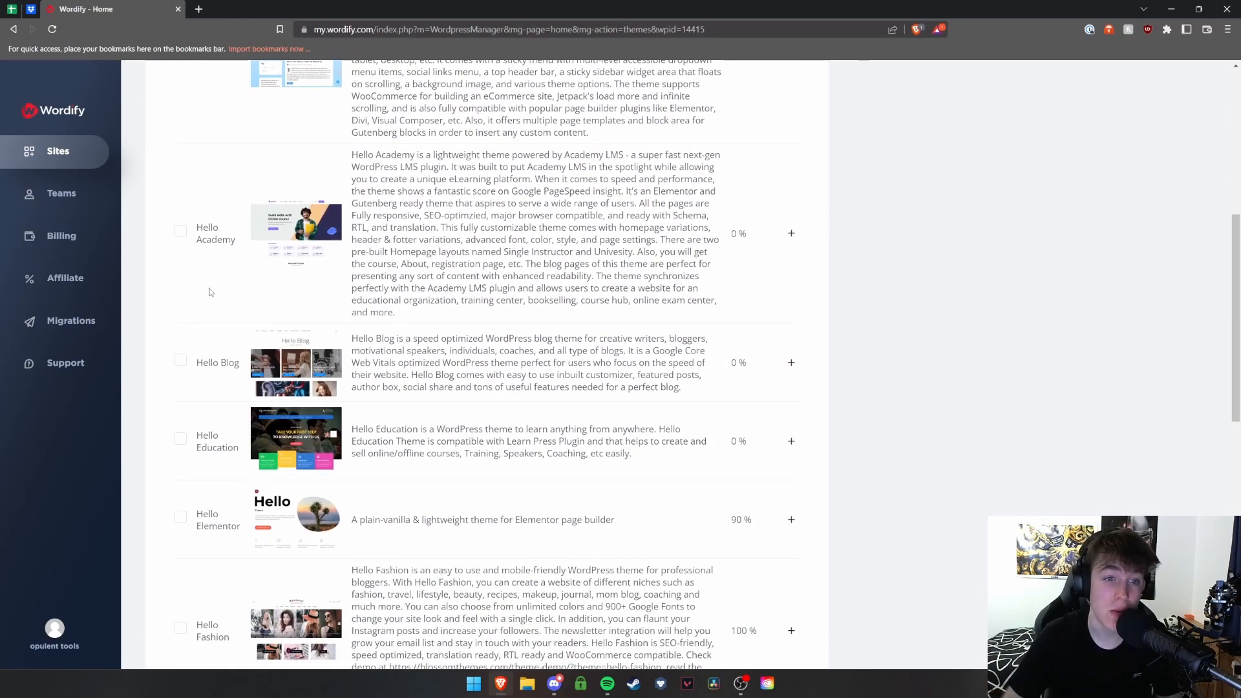
scroll(210, 294, down, 3)
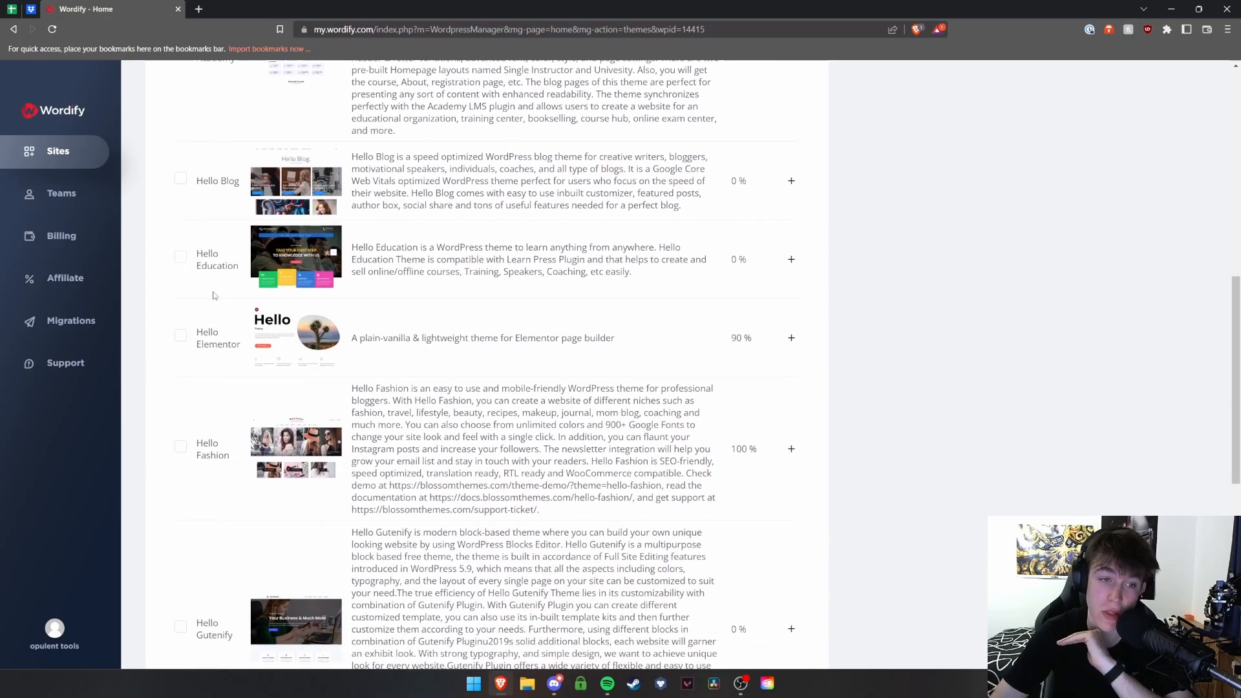
scroll(214, 295, down, 8)
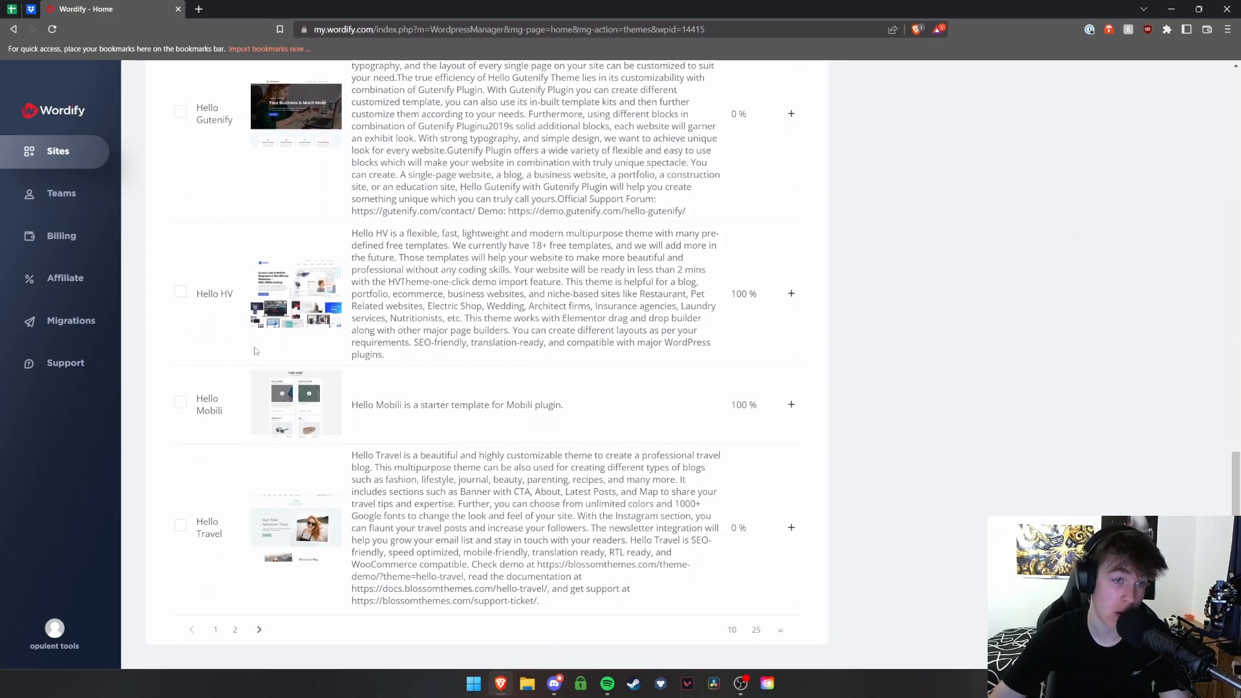
scroll(325, 400, up, 15)
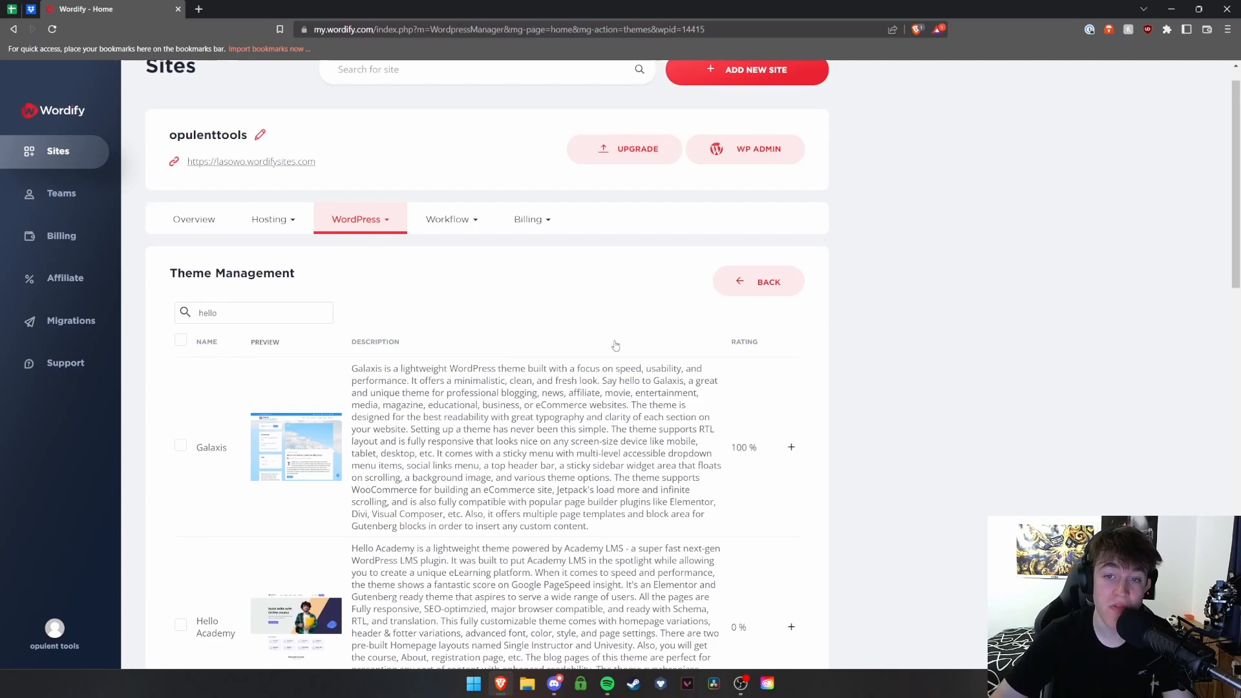
scroll(735, 349, down, 1)
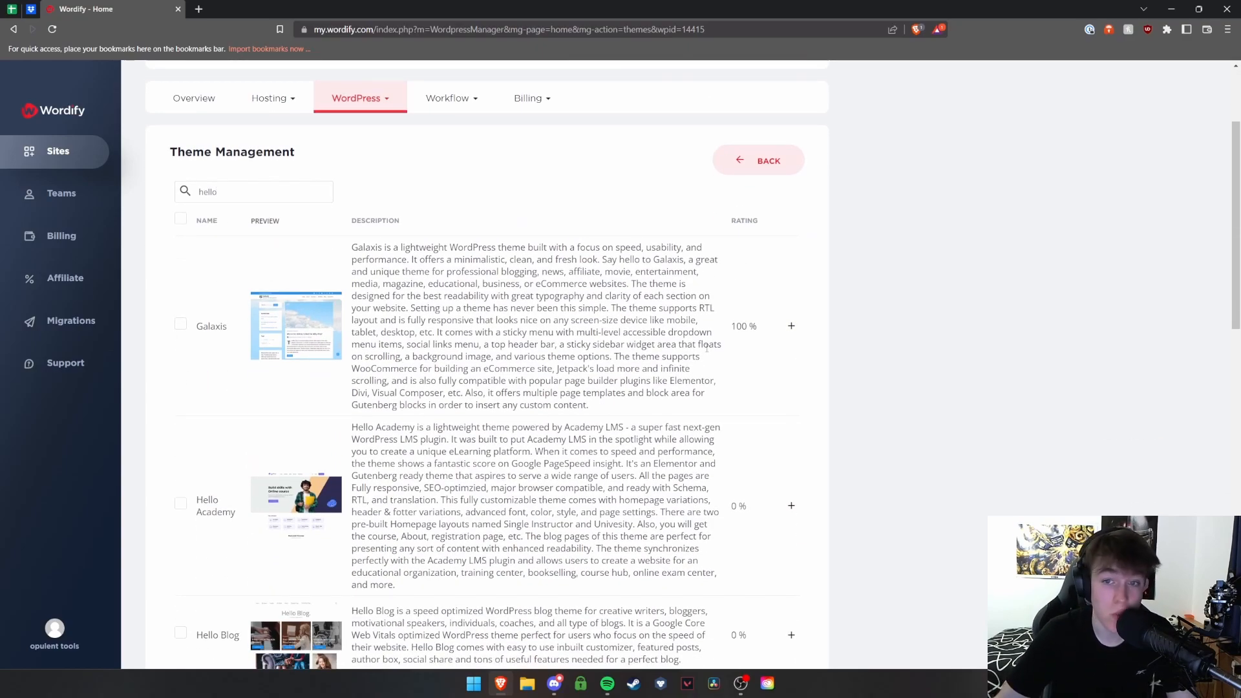
triple_click(738, 506)
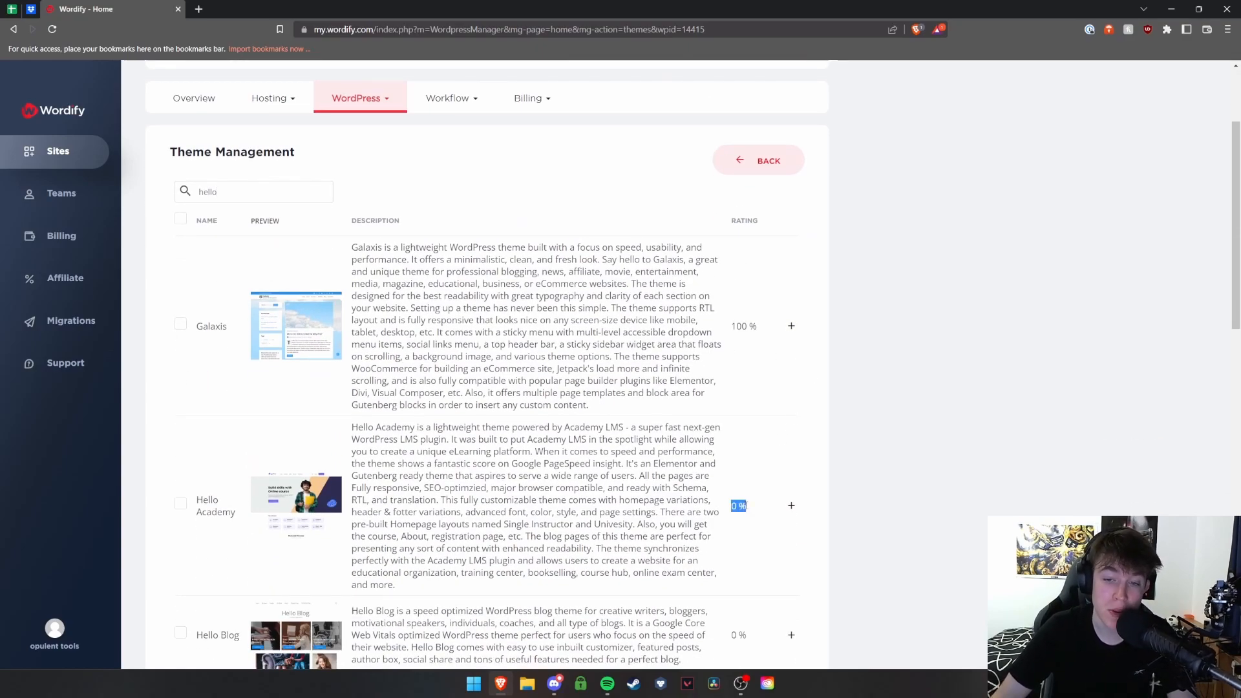
scroll(739, 492, down, 2)
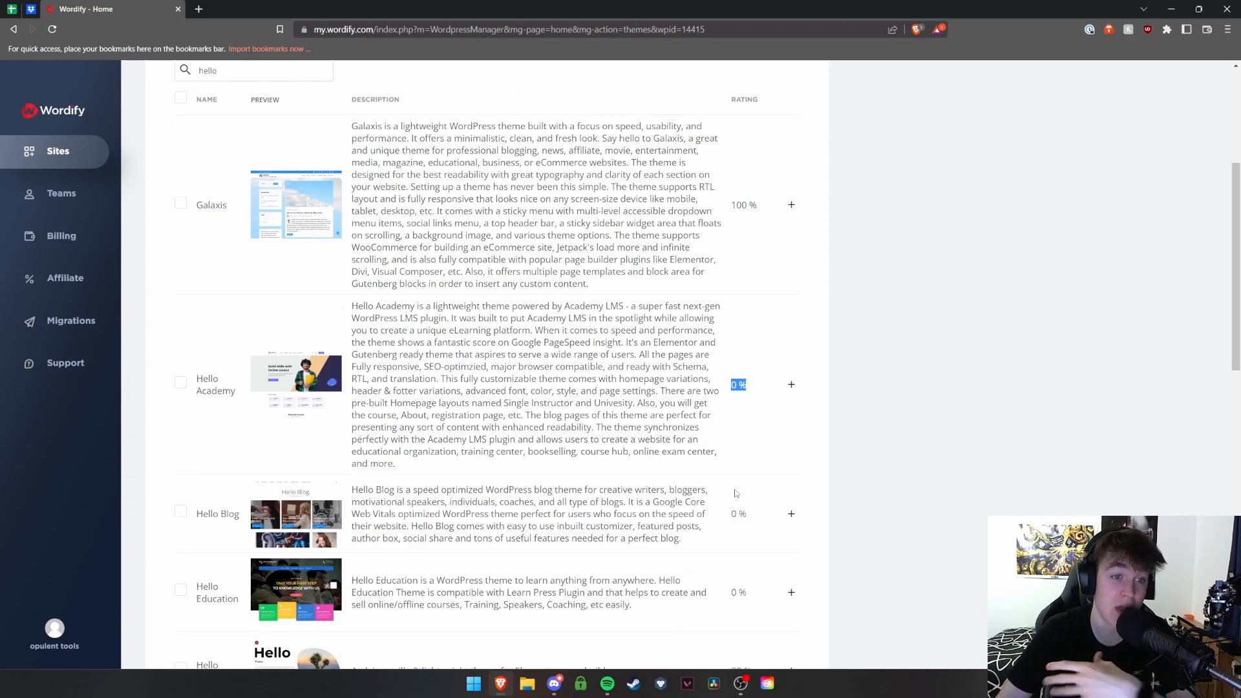
scroll(735, 493, down, 1)
scroll(731, 492, up, 5)
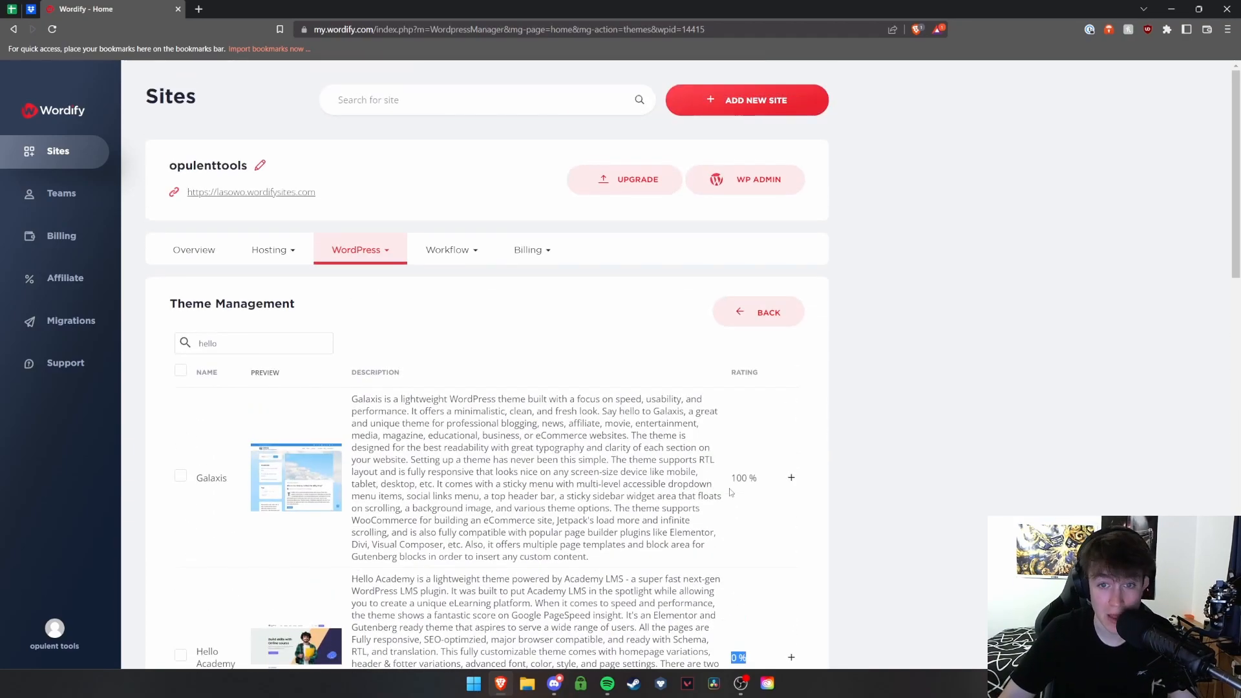
click(359, 250)
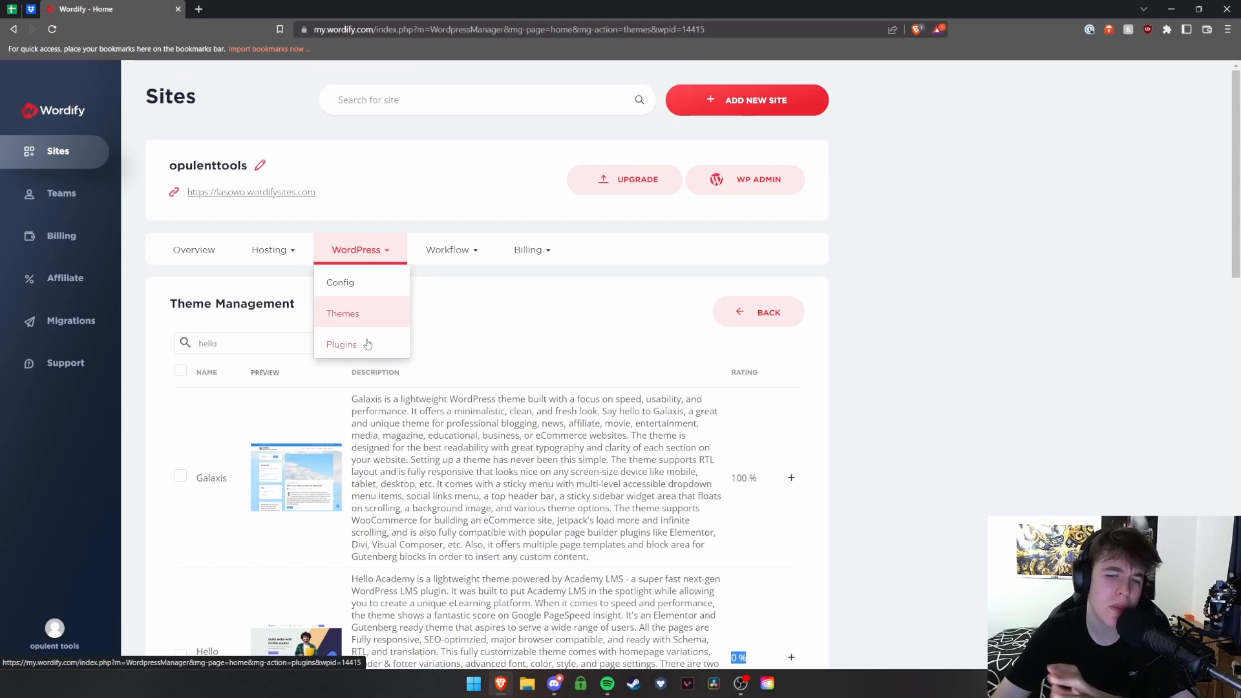
scroll(572, 425, down, 20)
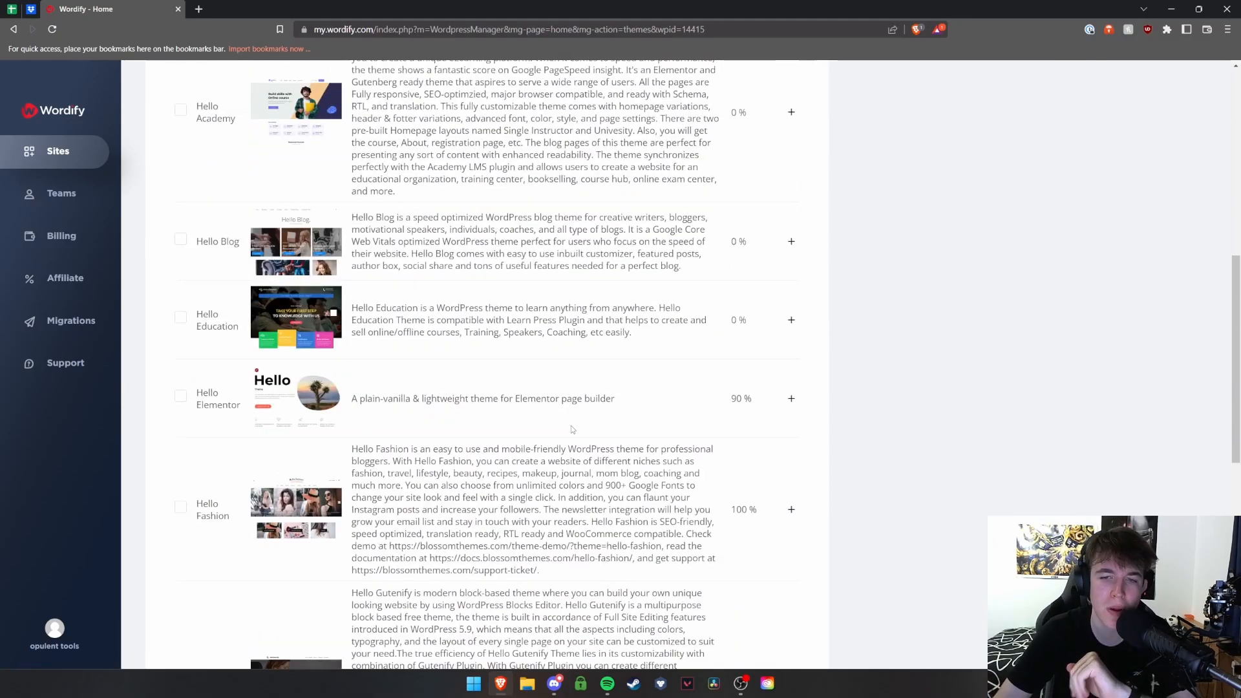
scroll(572, 425, up, 7)
scroll(571, 426, down, 7)
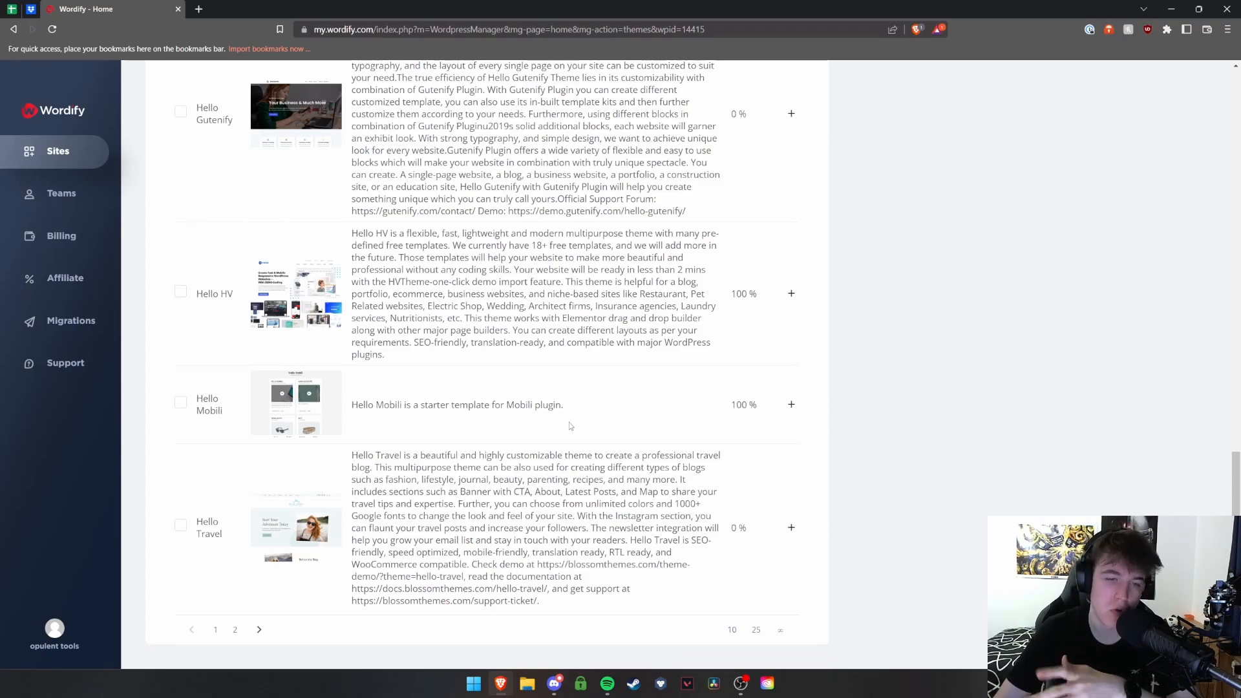
scroll(571, 427, up, 10)
drag(729, 430, 759, 429)
scroll(743, 430, up, 8)
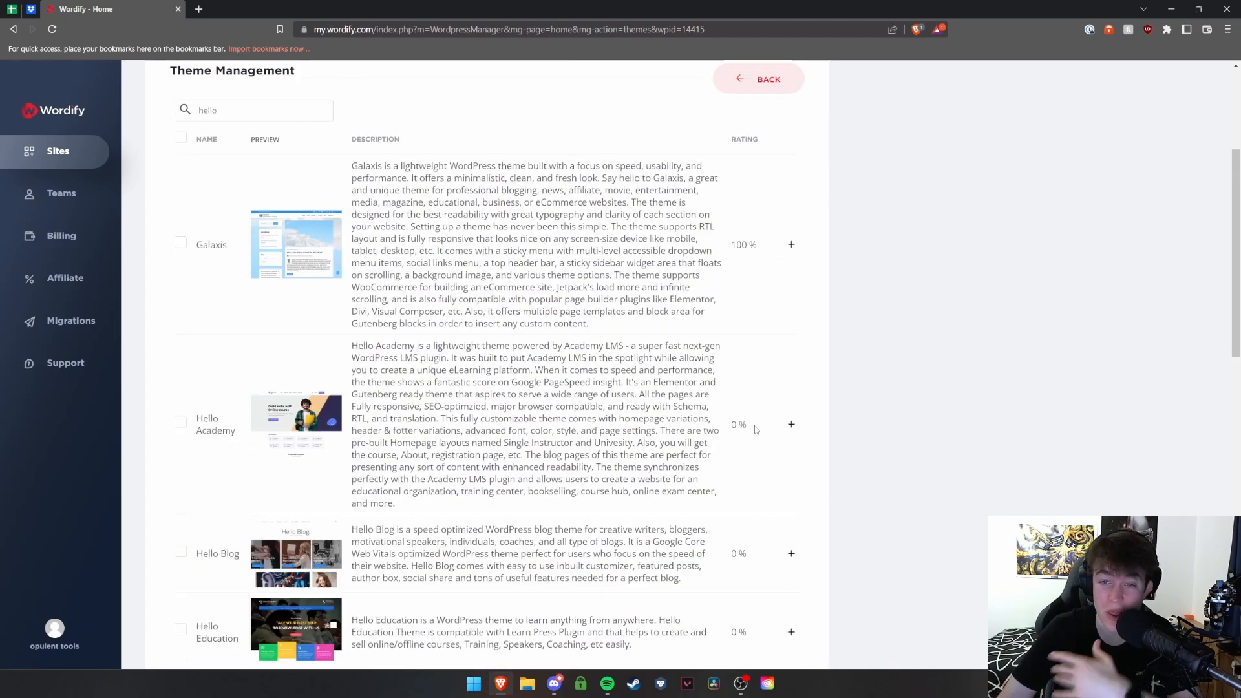
Step: Open the site's plugin management and review the version and status of the Akismet Anti-Spam and Hello Dolly plugins
click(356, 250)
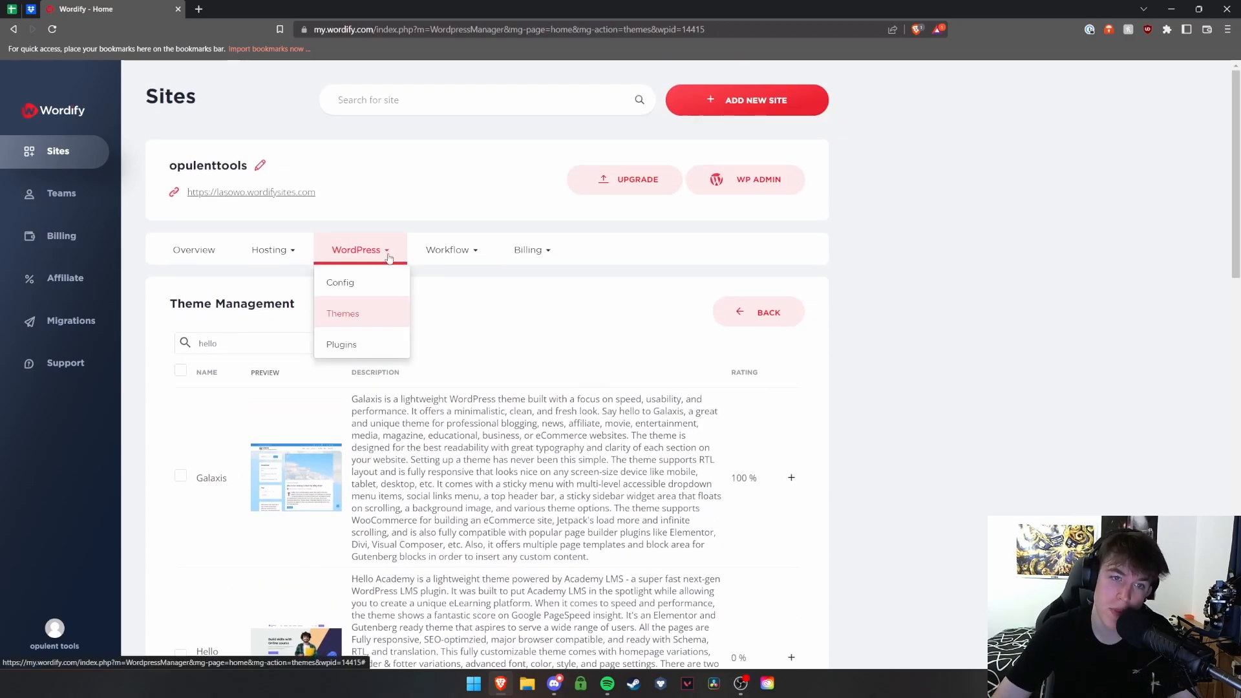
click(369, 342)
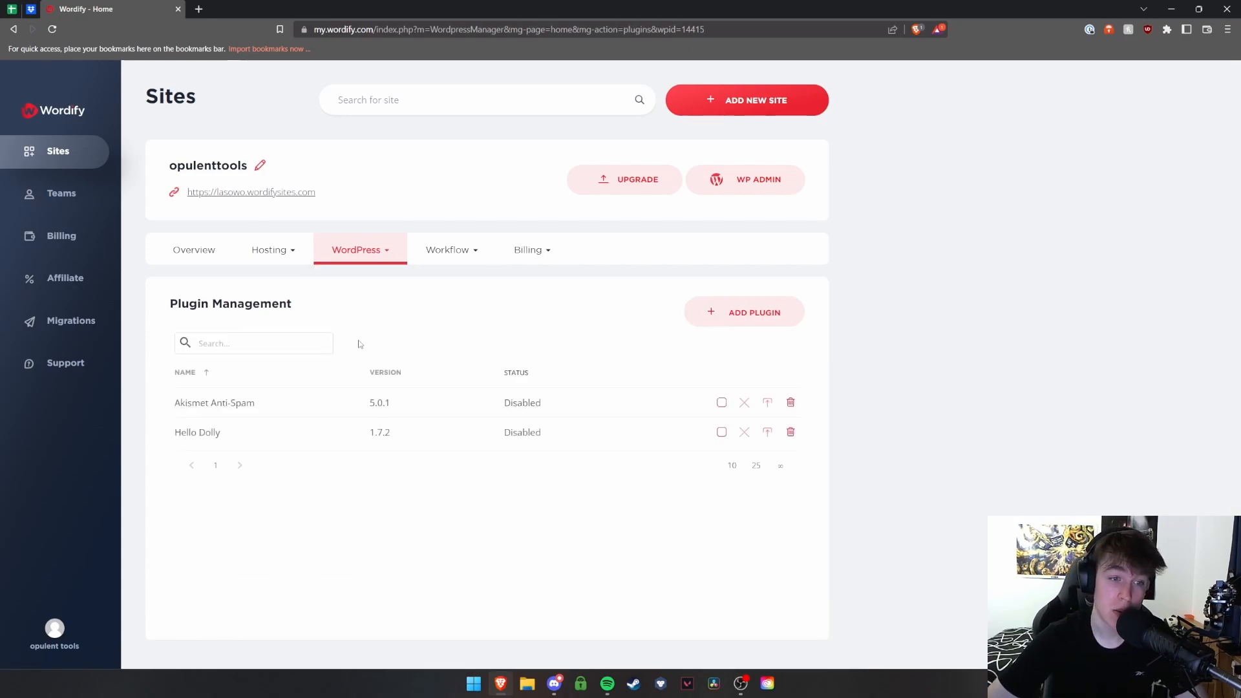
drag(181, 431, 260, 403)
click(237, 398)
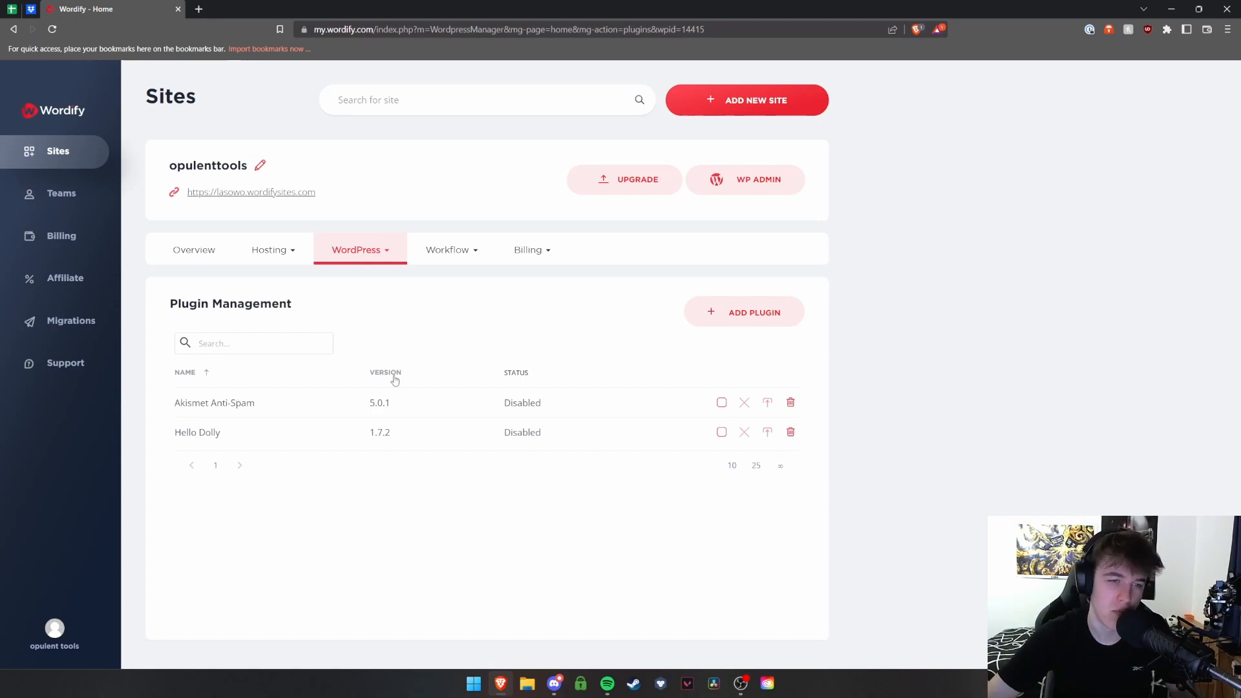
drag(173, 403, 585, 405)
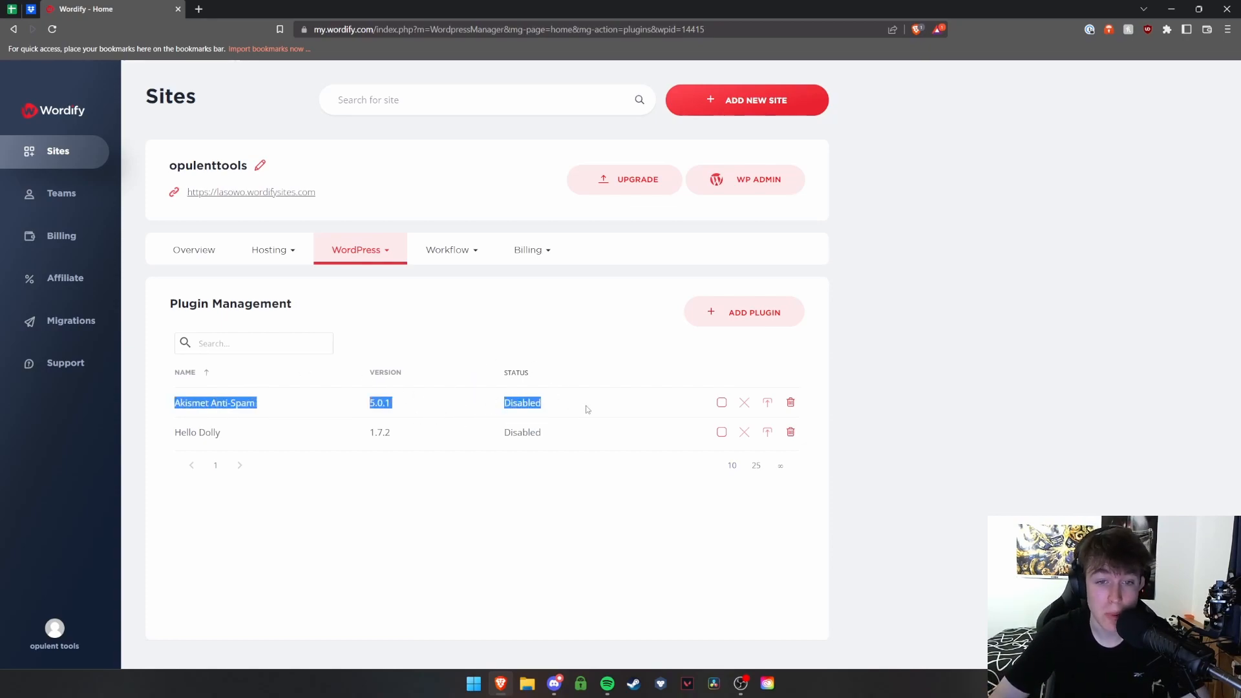
Step: Search the available plugins for "type" and install the Advanced Custom Fields plugin on the site
click(742, 313)
click(270, 379)
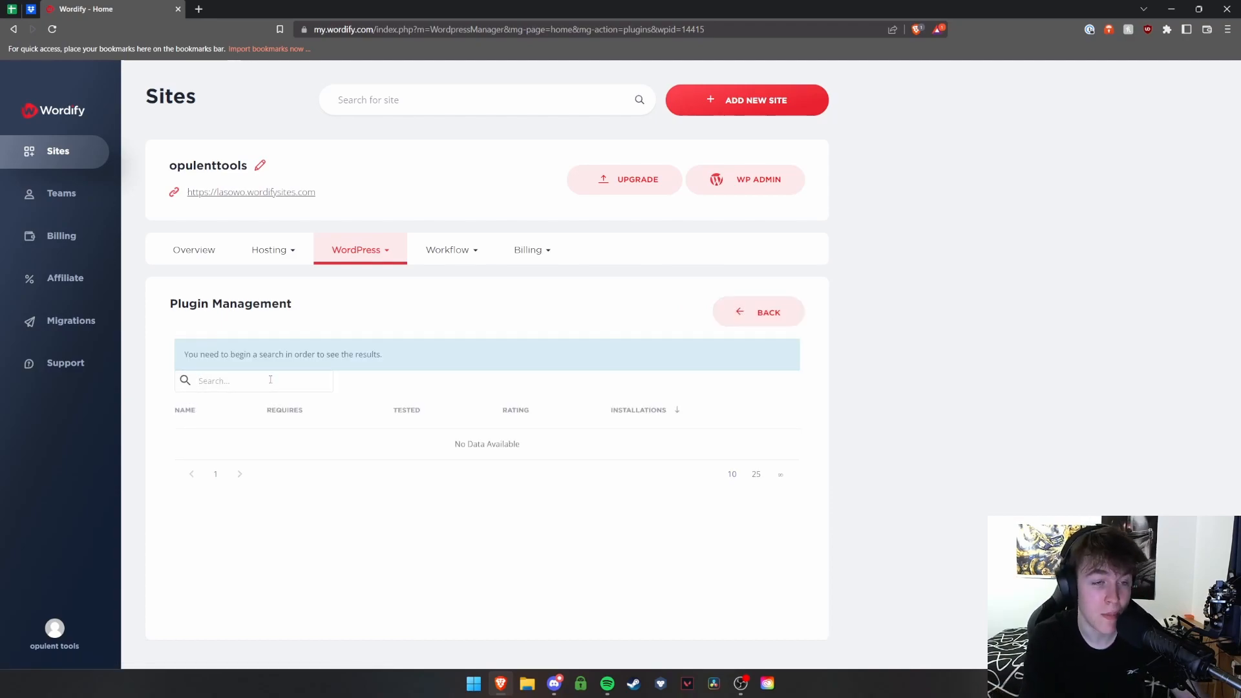
text(type)
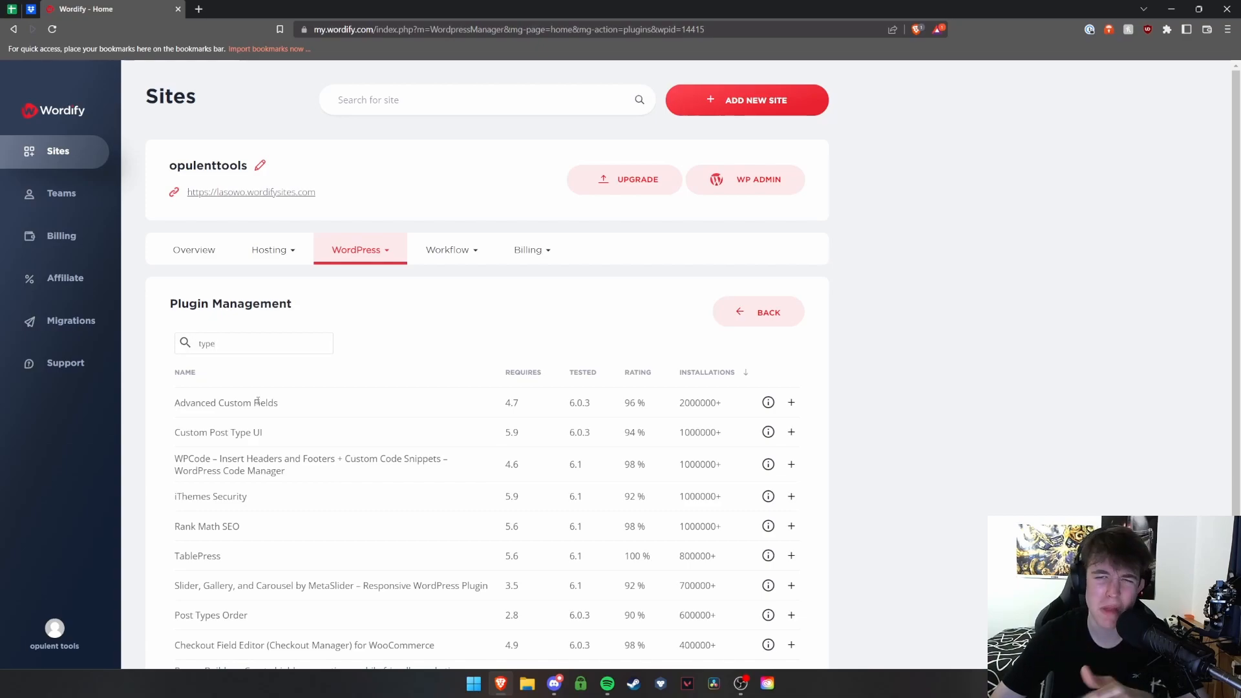
scroll(258, 402, down, 1)
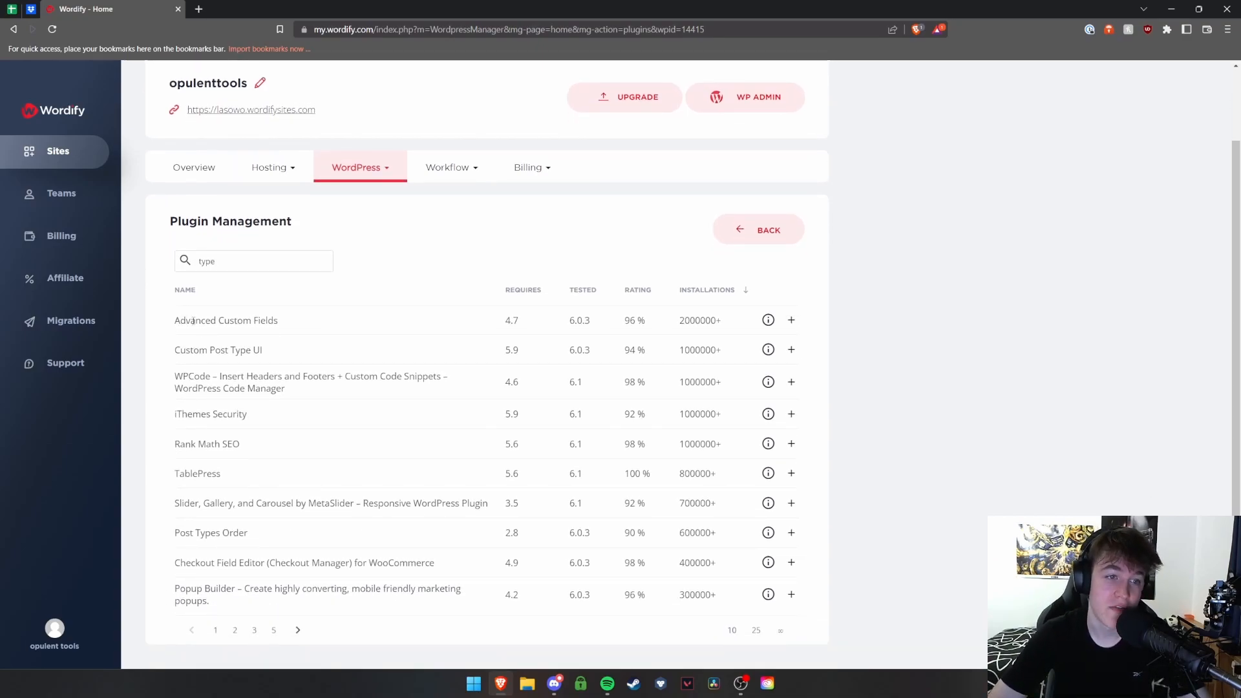
click(791, 321)
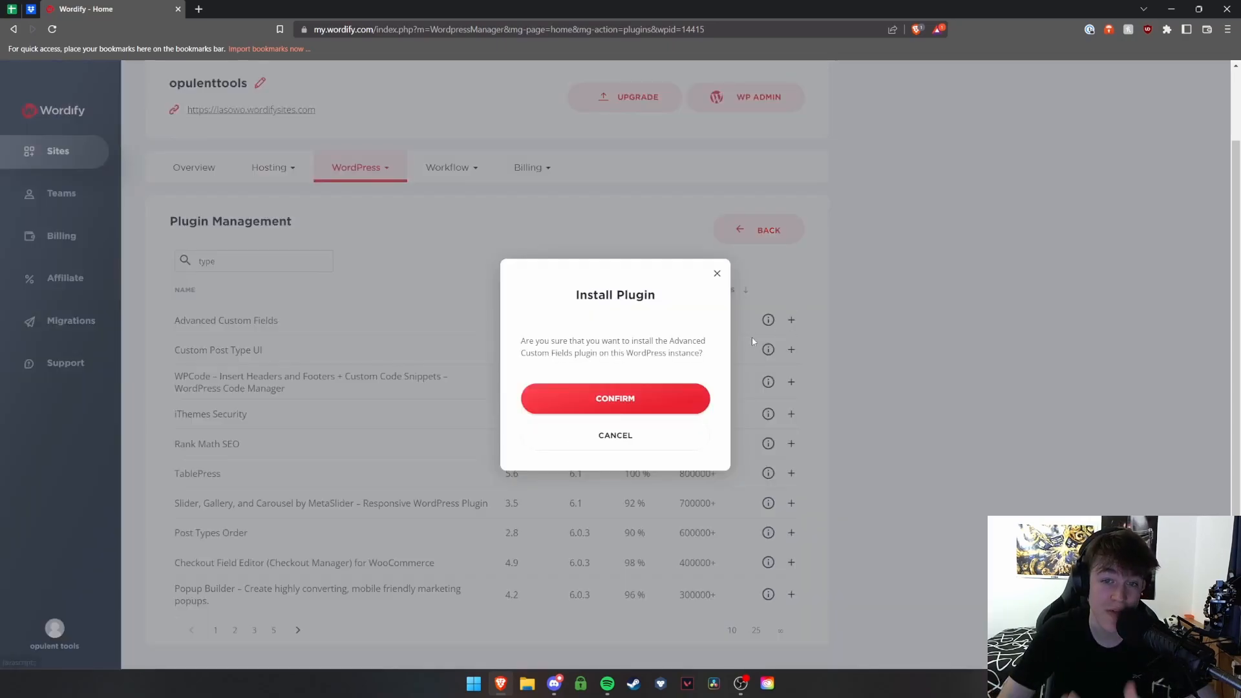
click(620, 404)
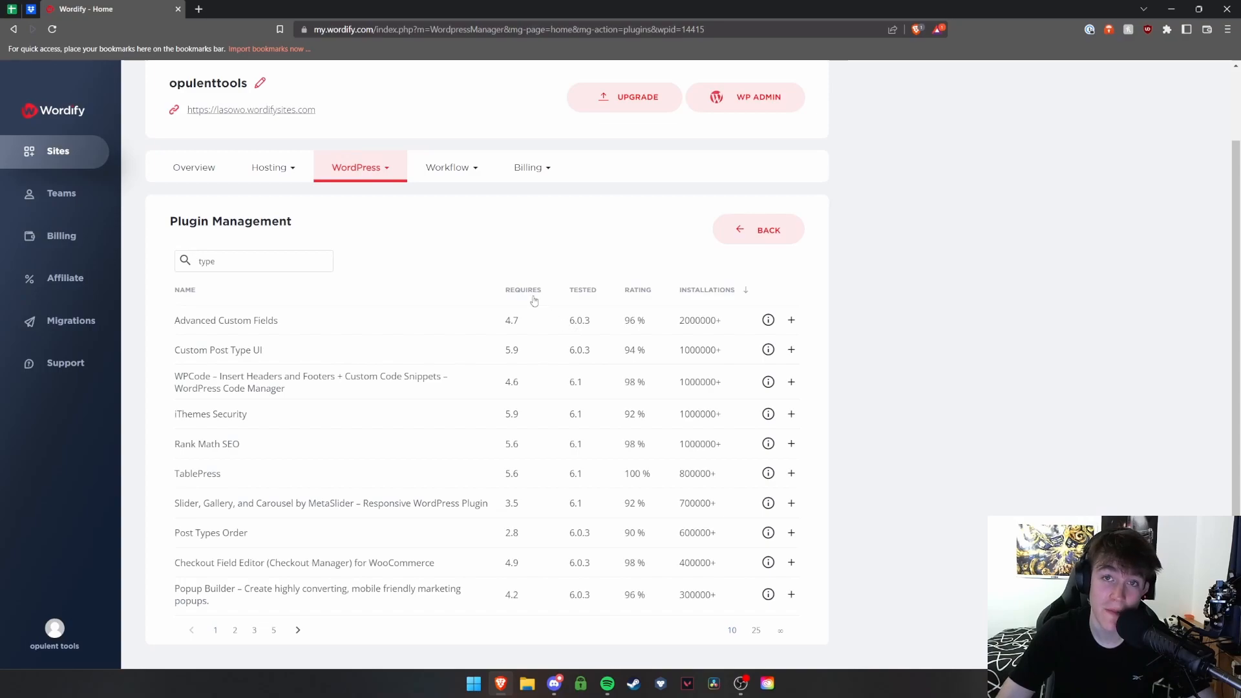
Step: Review the site's clone form with the DevSite type selected, and view the site's billing options
click(440, 194)
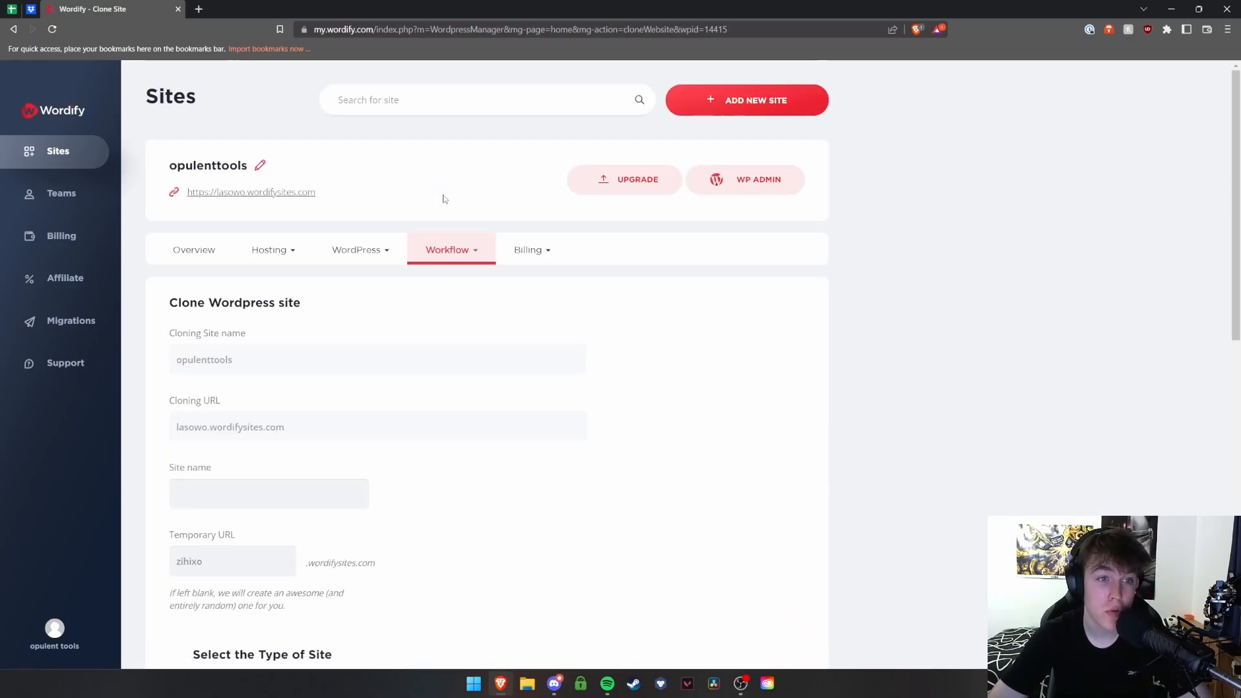
scroll(361, 249, down, 2)
drag(170, 212, 227, 217)
drag(170, 284, 236, 296)
scroll(224, 332, down, 1)
click(216, 315)
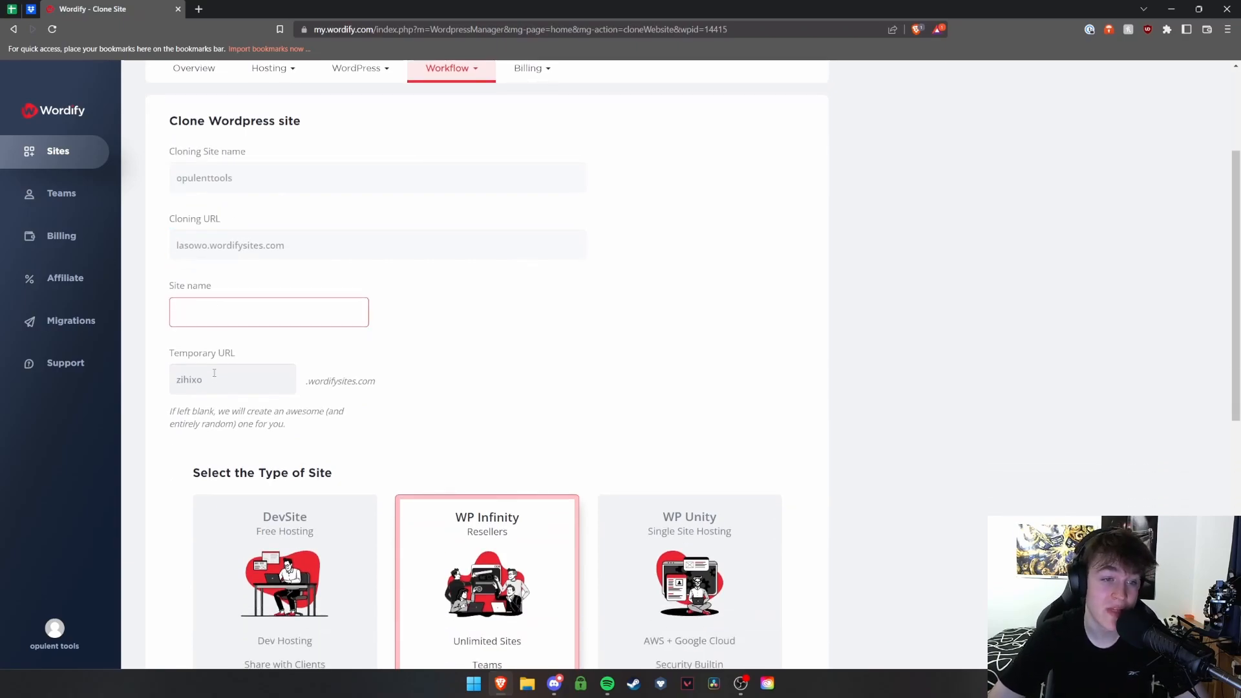
scroll(215, 317, down, 6)
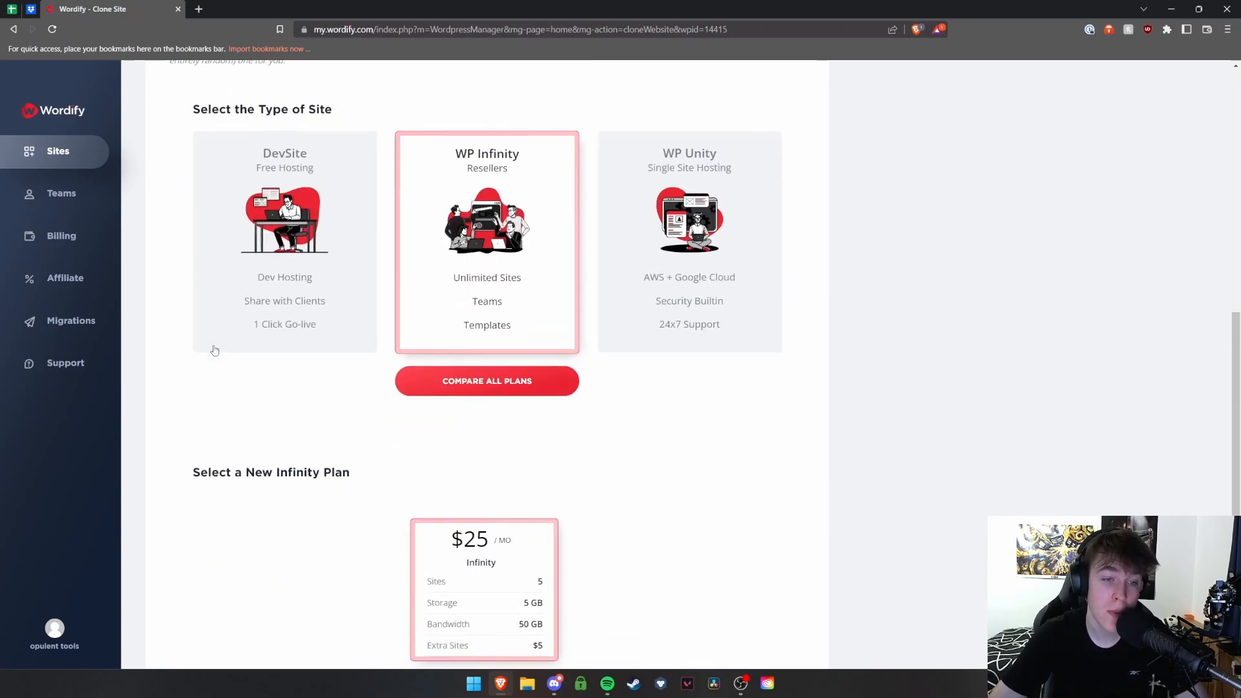
click(286, 310)
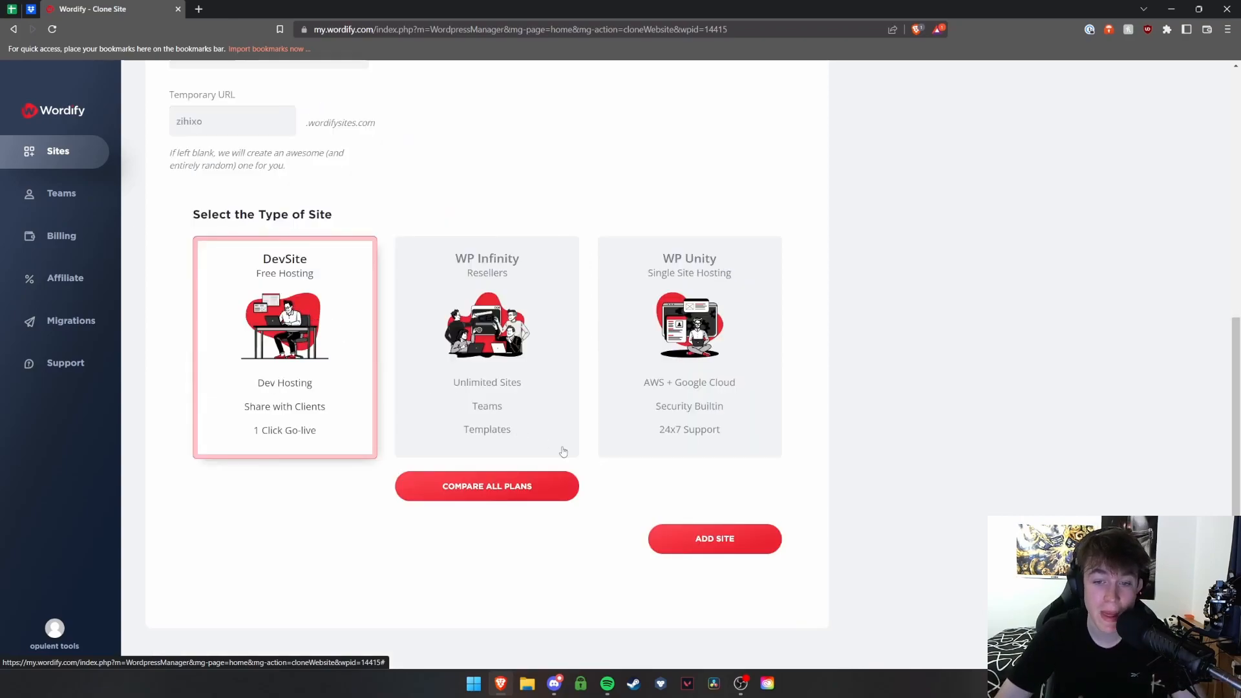
scroll(578, 415, up, 7)
click(529, 250)
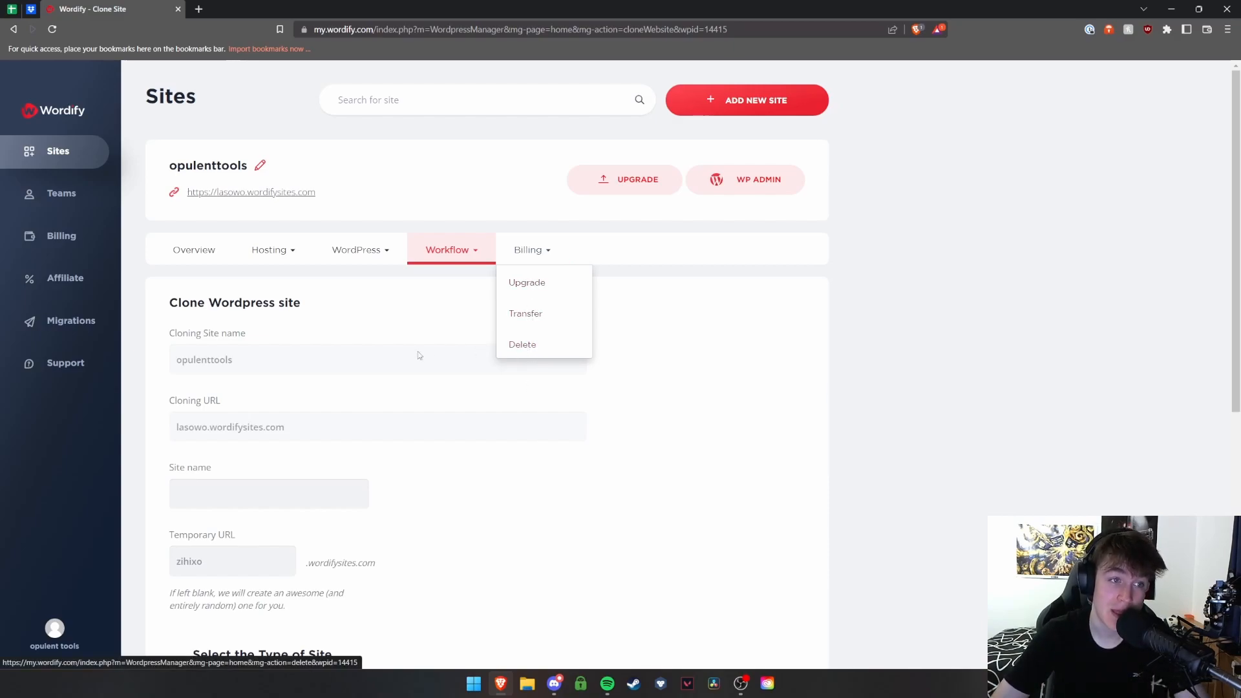
Step: Open the team's invitation form for a new user and review its email, first name and last name fields
click(58, 193)
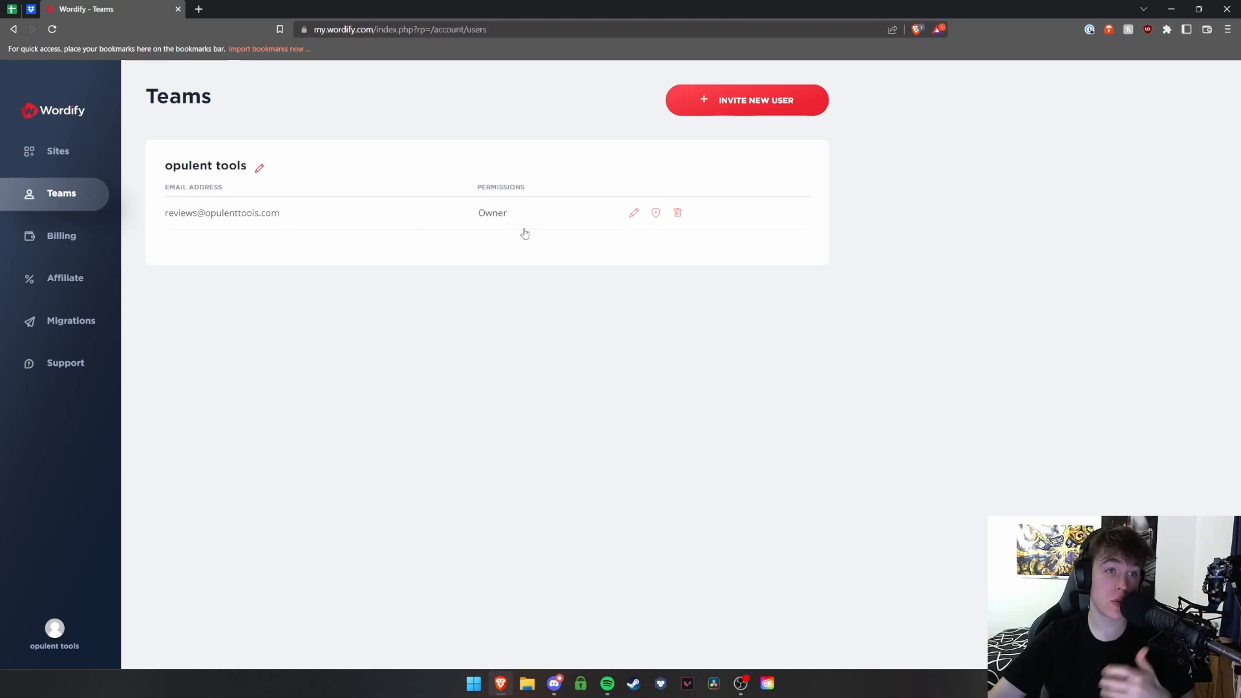
click(730, 112)
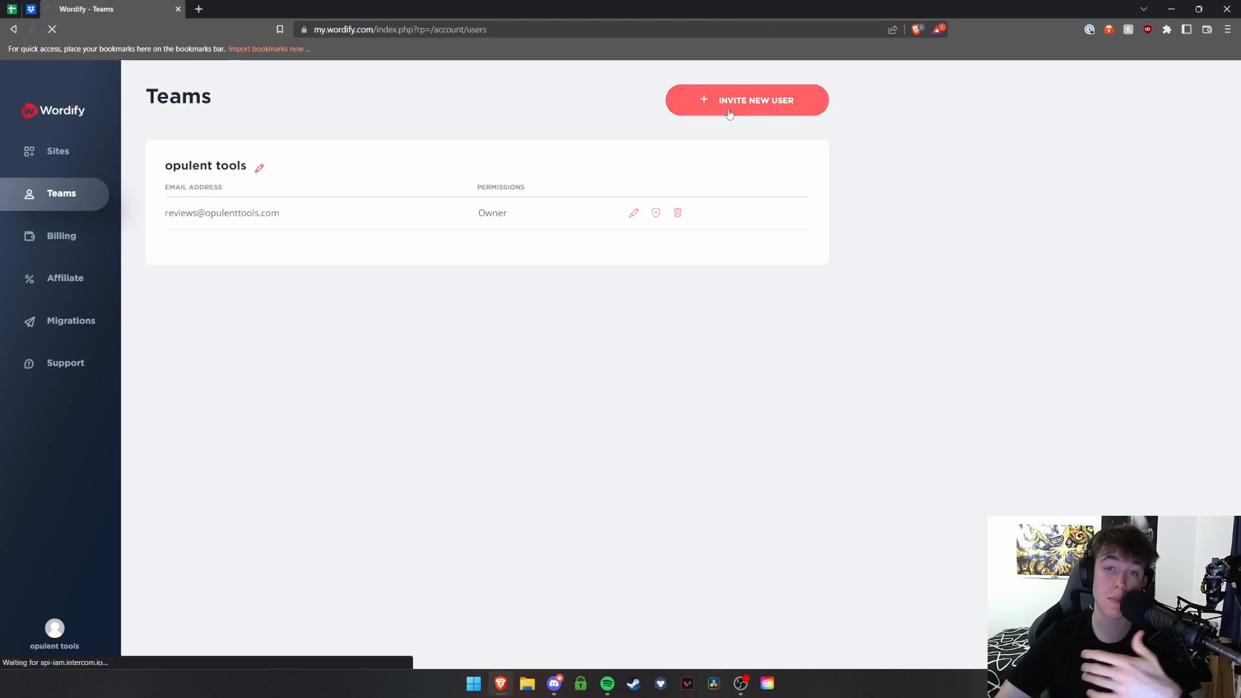
click(214, 257)
click(268, 317)
click(559, 315)
click(429, 538)
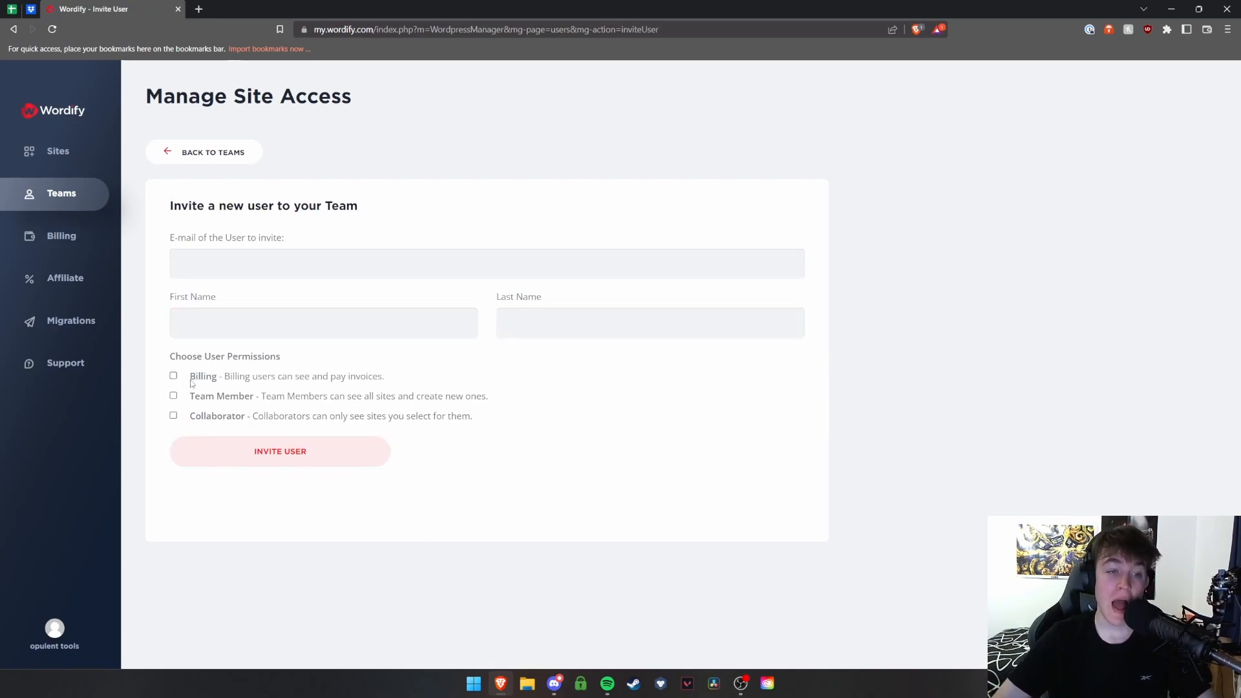
Step: Examine the descriptions of the Billing, Team Member and Collaborator user permissions
drag(168, 360, 351, 360)
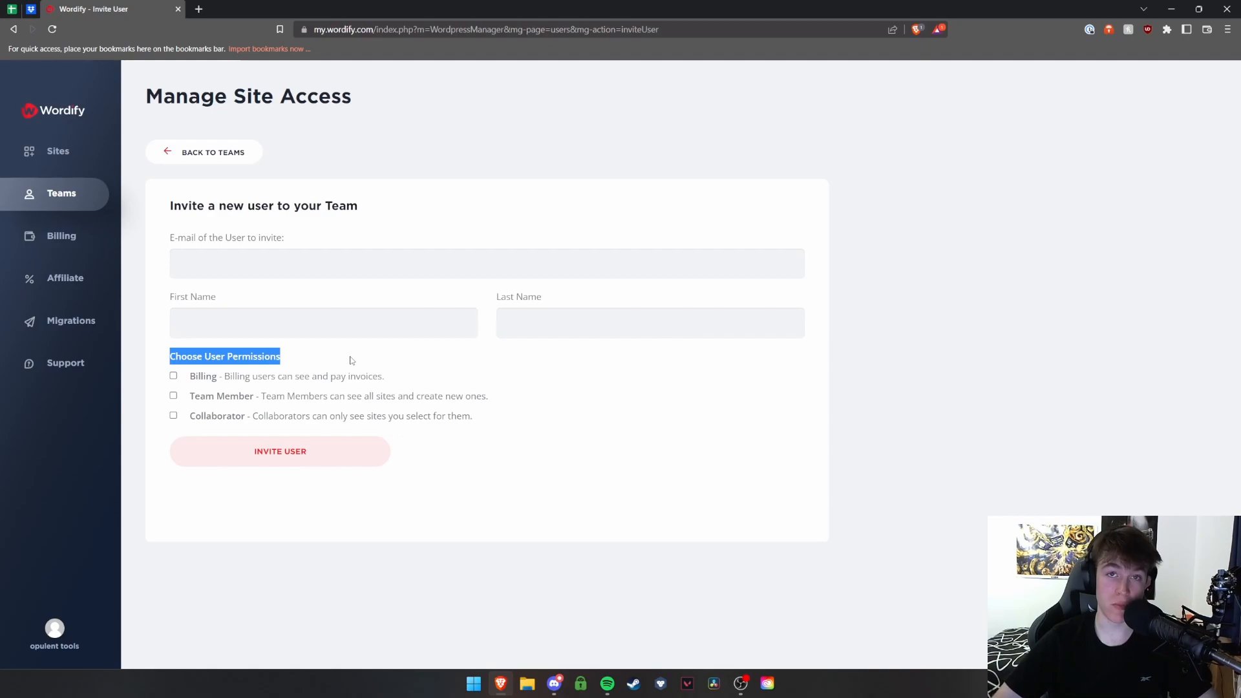
drag(213, 380, 389, 380)
drag(190, 396, 504, 401)
drag(196, 420, 347, 427)
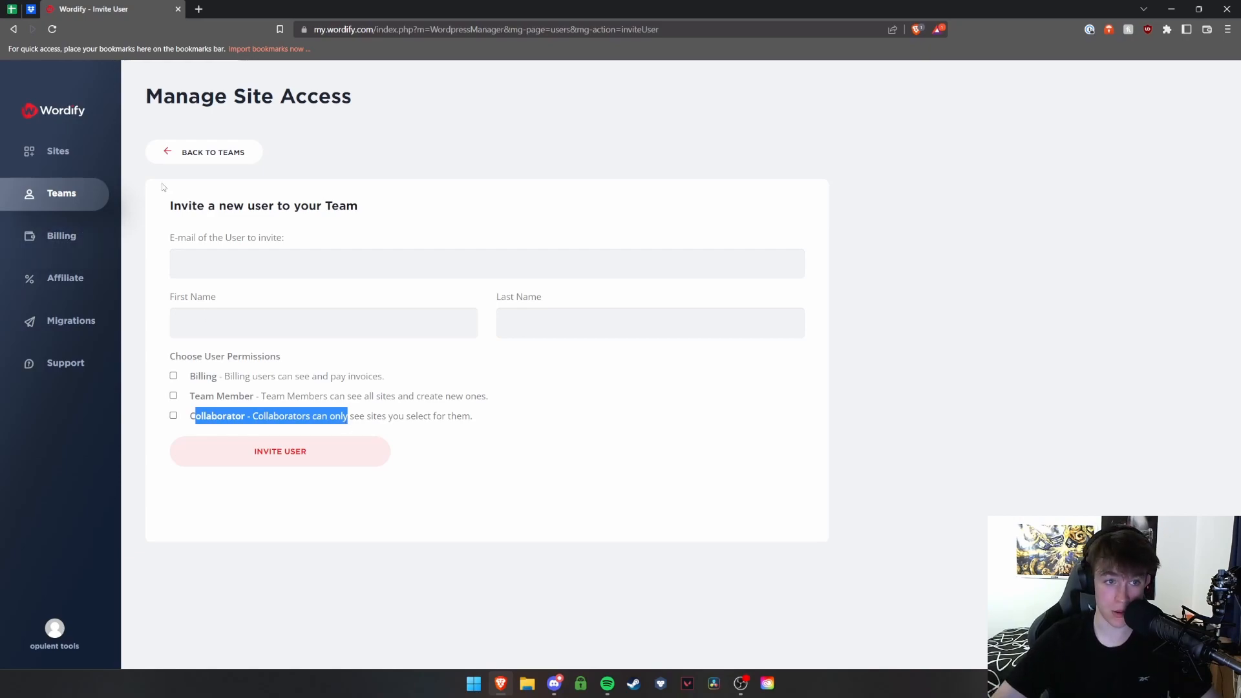
Step: Open the account's billing section and review its invoices and credit card payment methods
click(65, 238)
drag(166, 233, 255, 237)
click(185, 265)
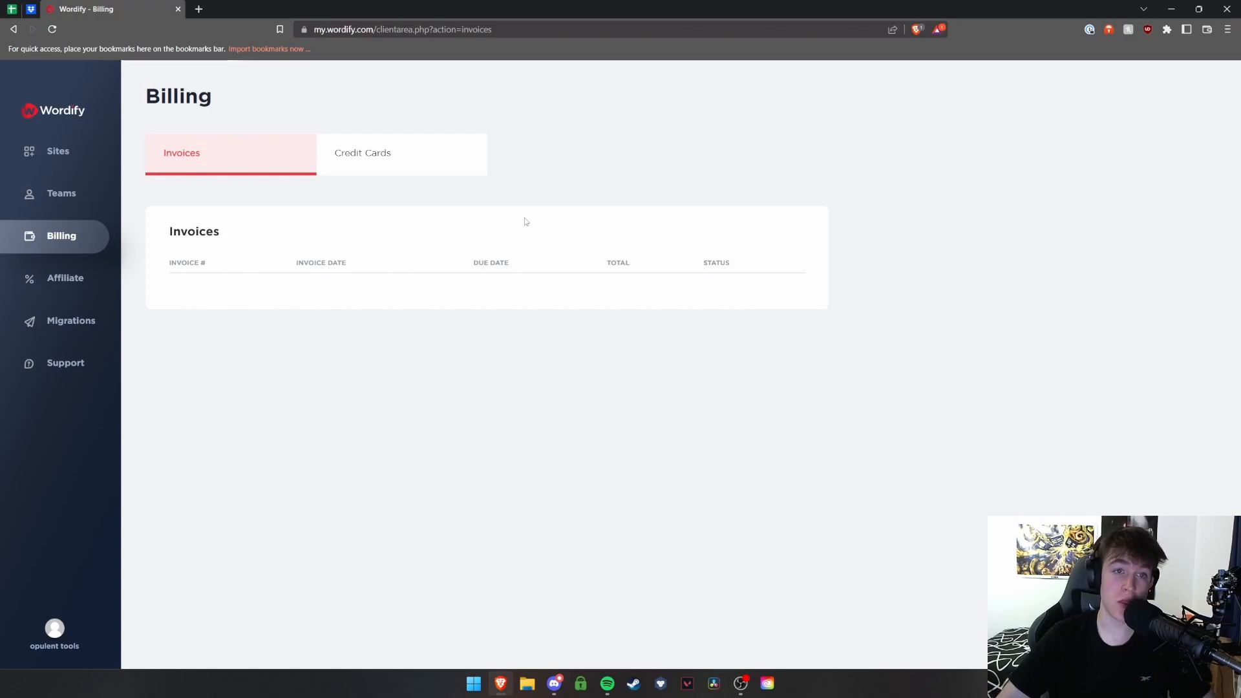
click(368, 155)
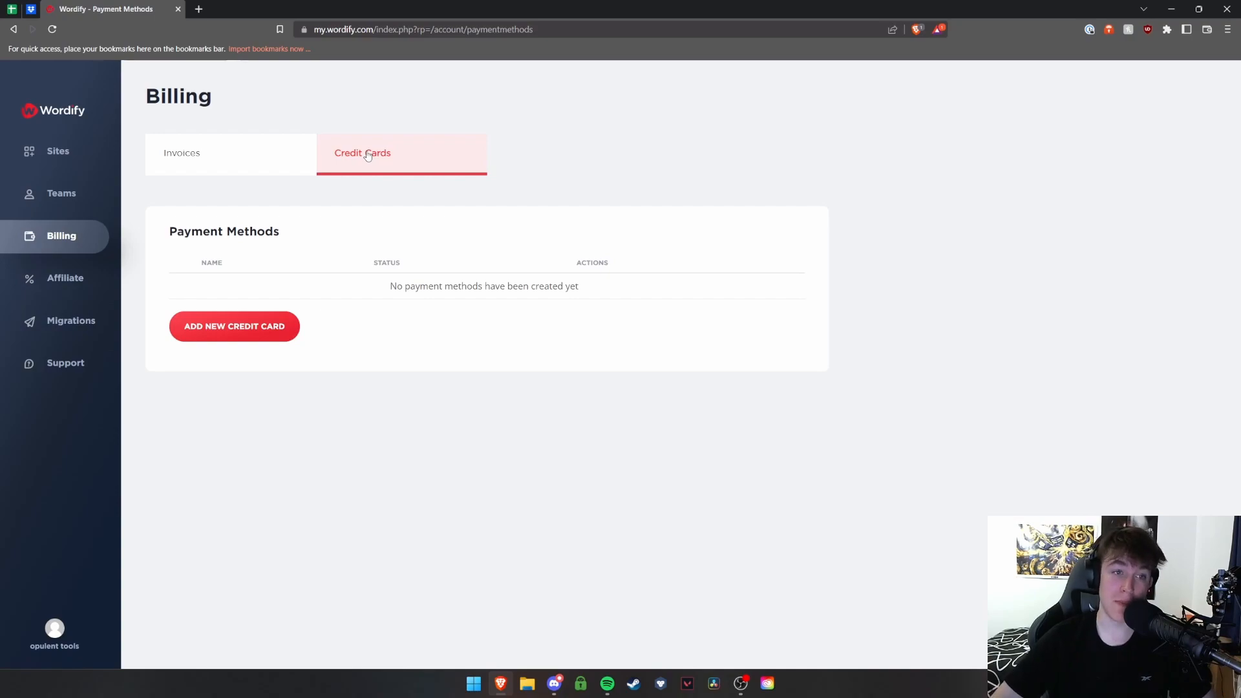
Step: Open the Wordify Affiliate Program page and read its heading and reward offer
click(64, 276)
drag(170, 121, 446, 123)
drag(193, 171, 504, 178)
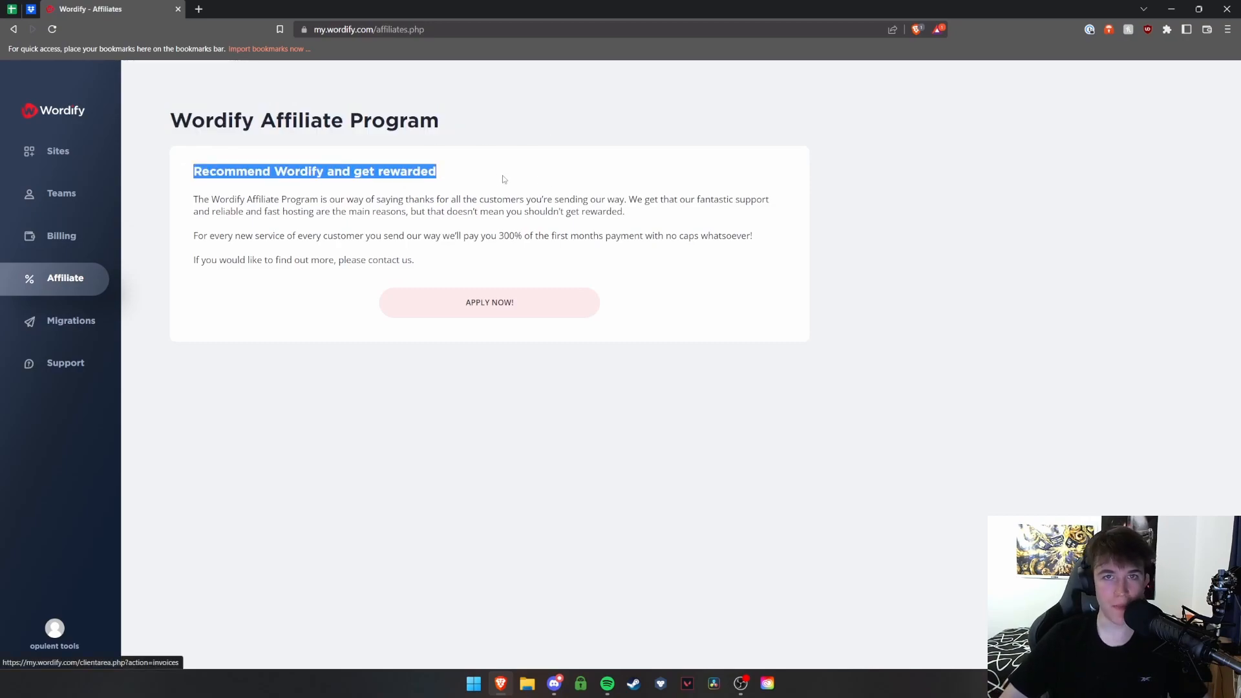
Step: Start adding a site migration and review the WP admin URL, user name, password and notes fields
click(64, 323)
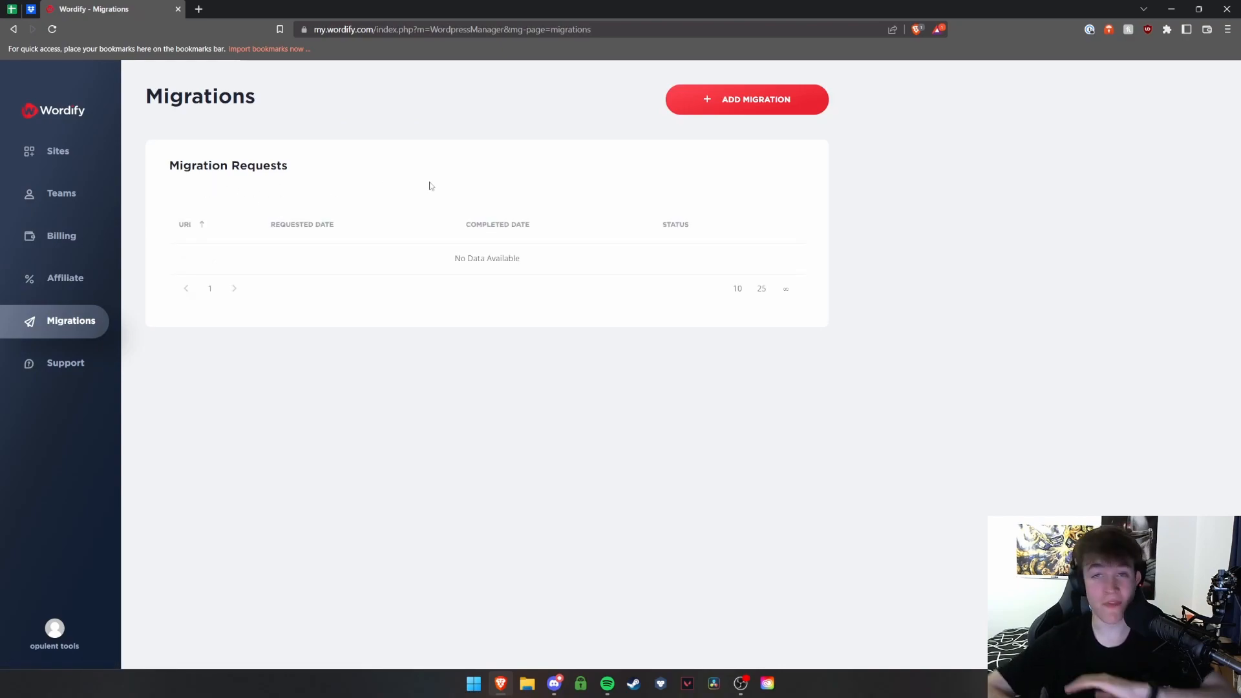
click(727, 102)
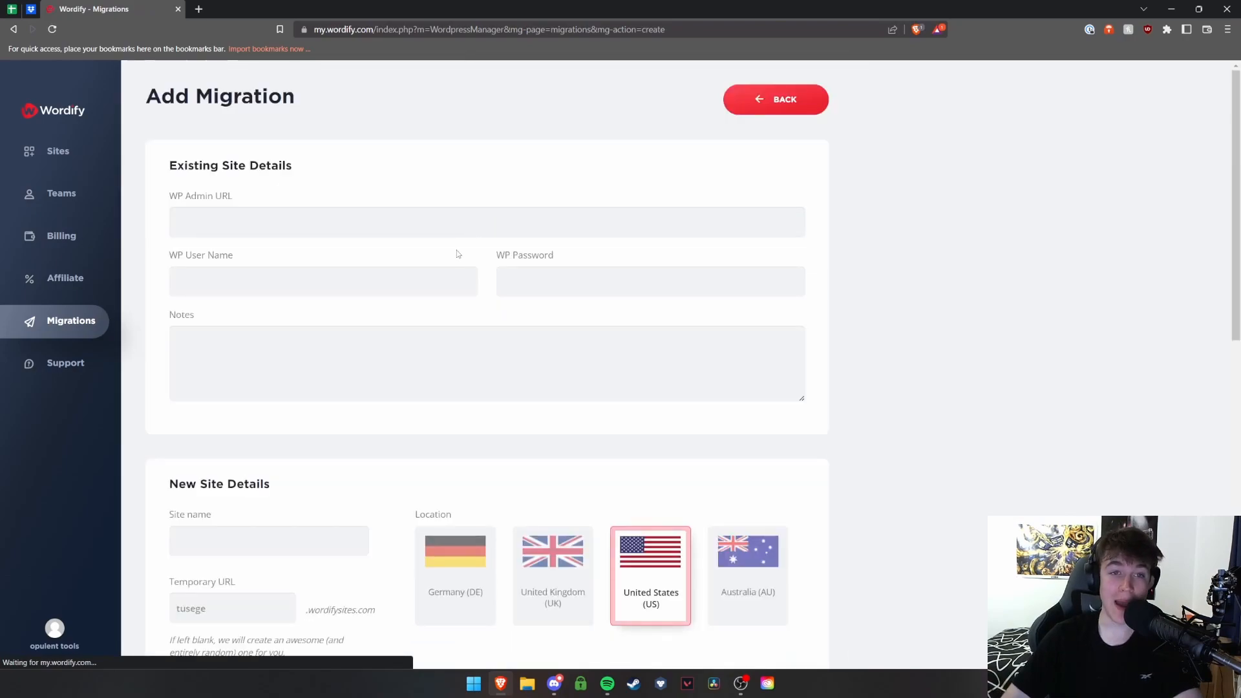
click(249, 213)
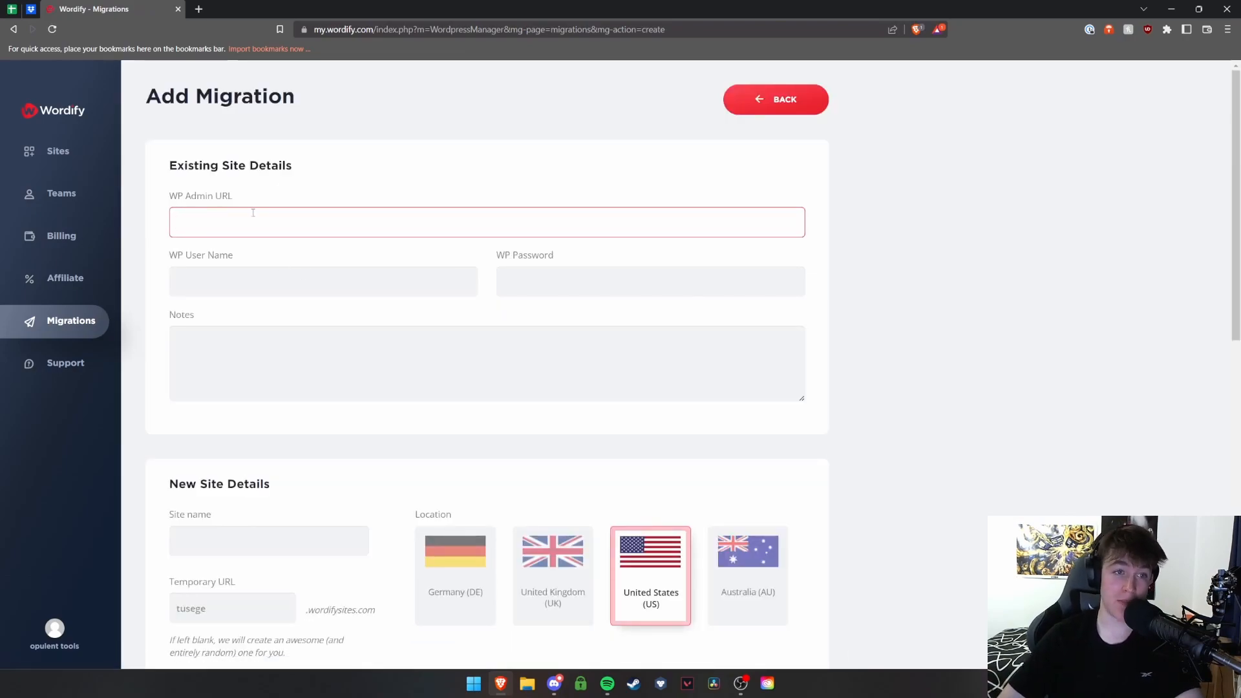
click(237, 271)
click(501, 288)
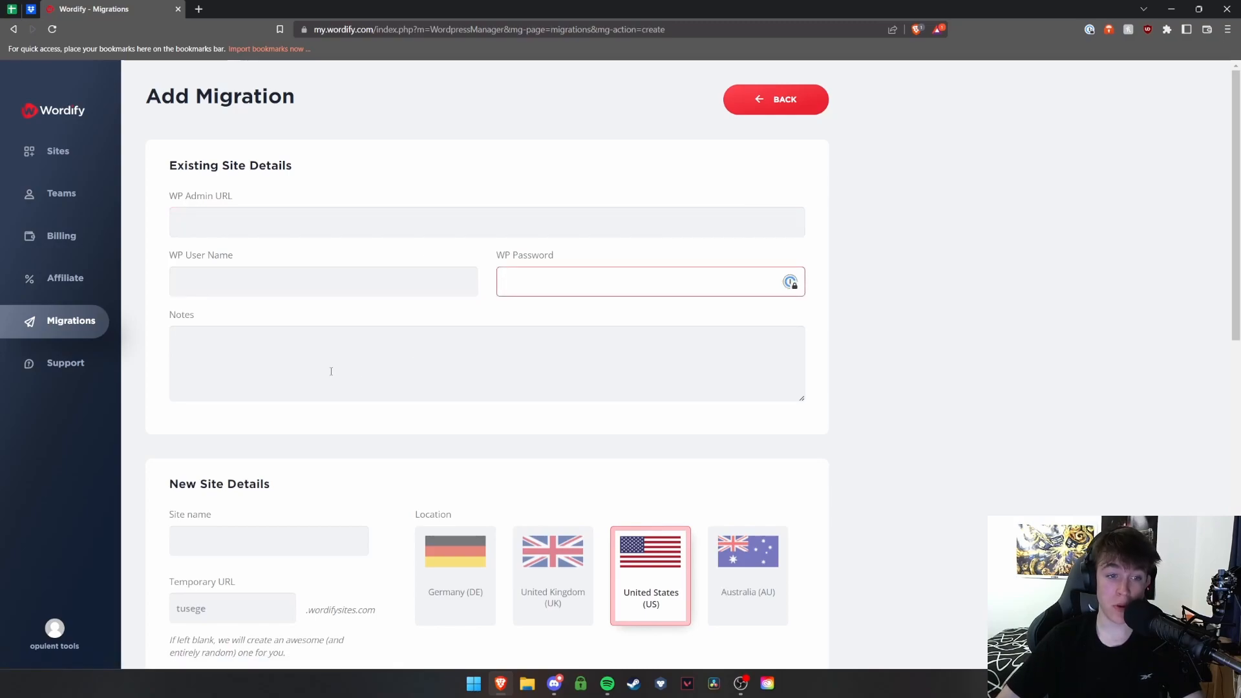
click(331, 371)
Step: Select DevSite as the migration's site type and look over the new site details
scroll(321, 350, down, 10)
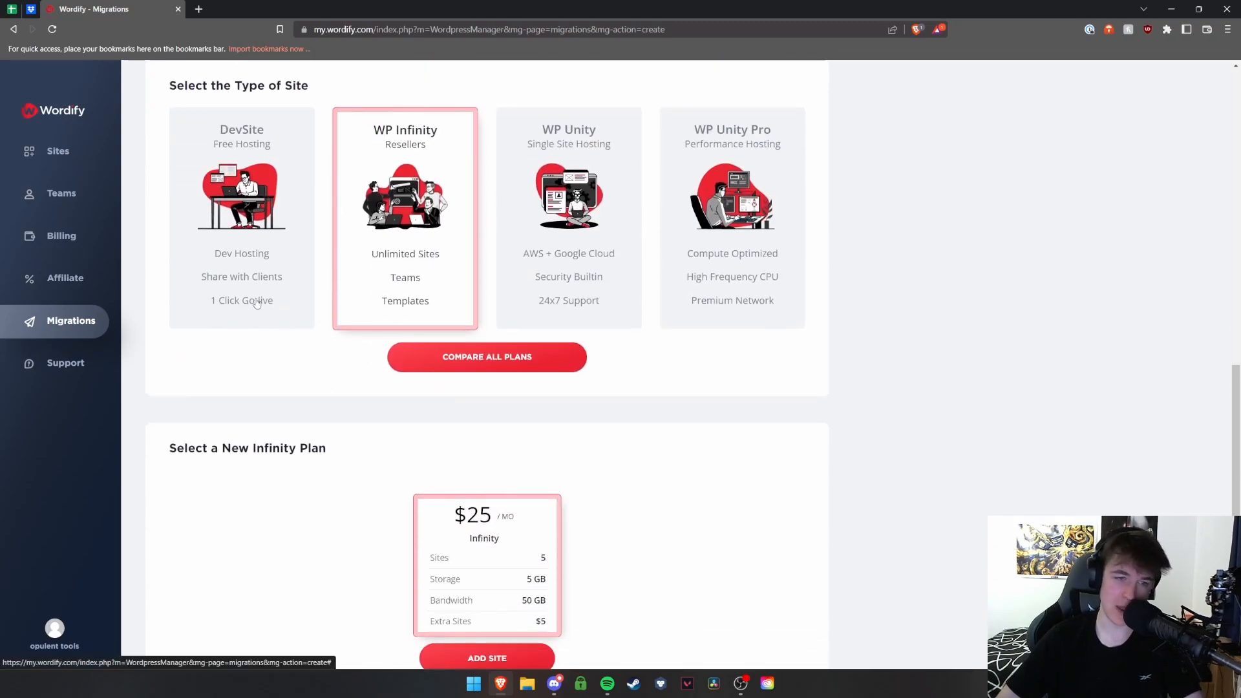
scroll(257, 304, down, 1)
scroll(256, 317, up, 4)
click(252, 323)
scroll(251, 326, up, 5)
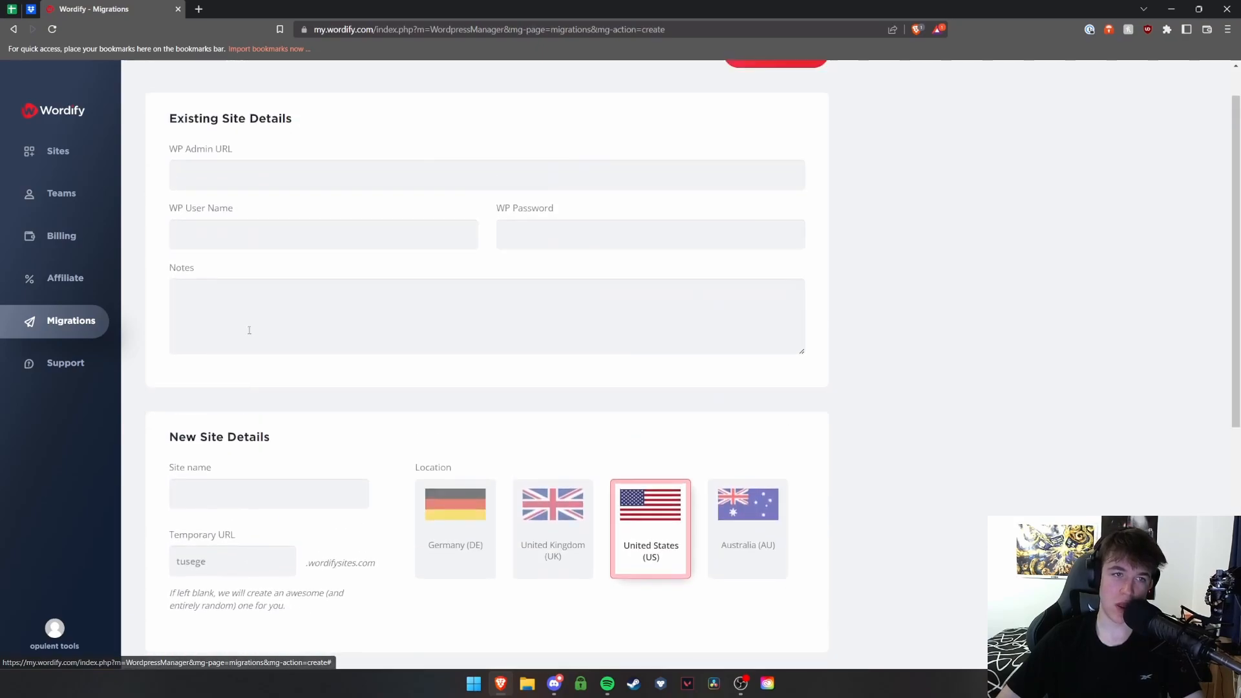
scroll(249, 329, up, 2)
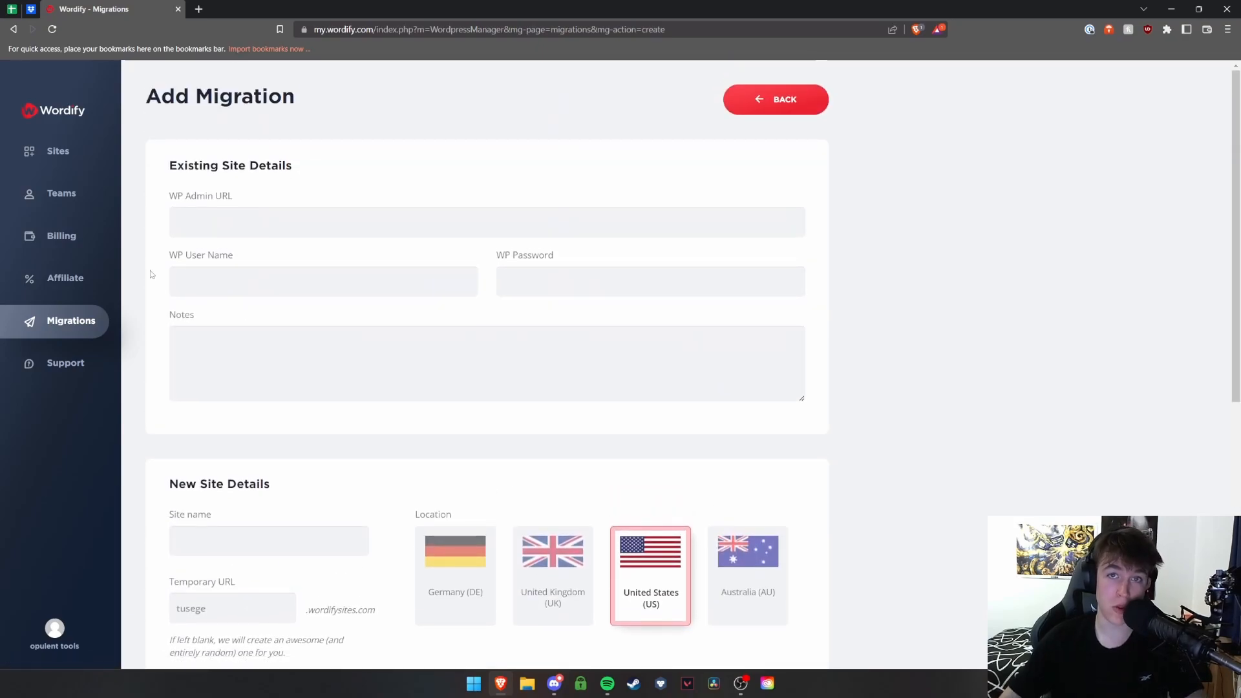
Step: Open the support page and read the instructions for opening a support ticket
click(80, 365)
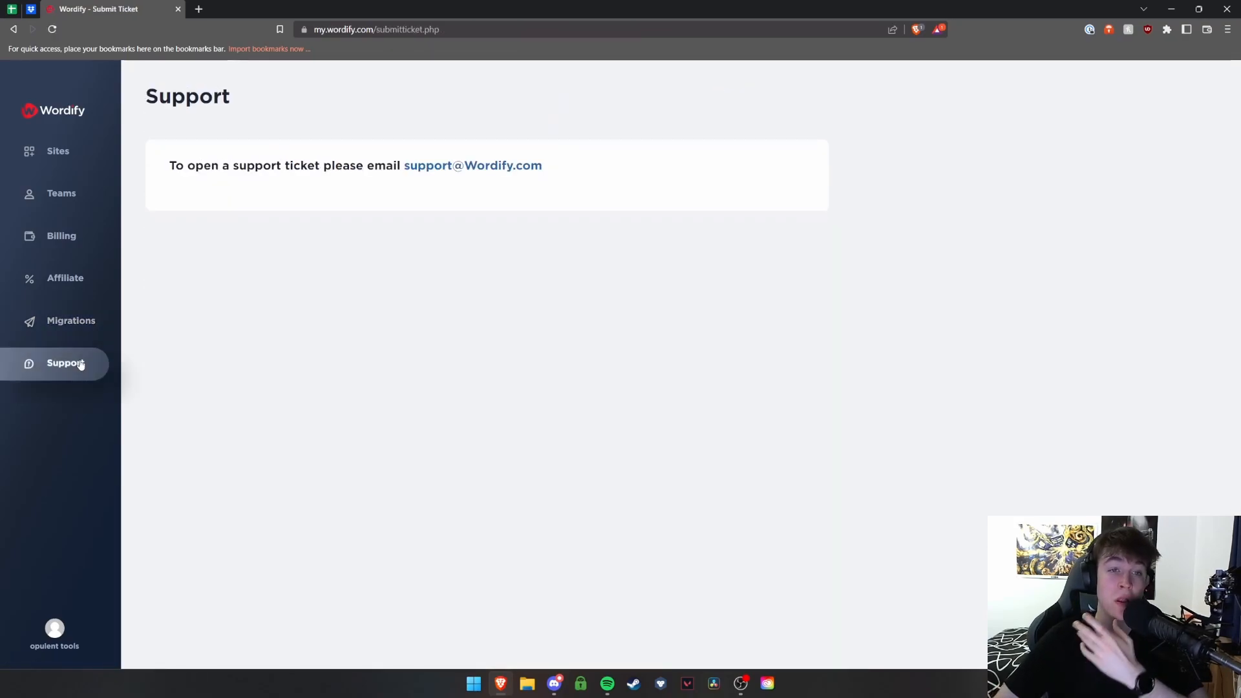
drag(166, 165, 568, 166)
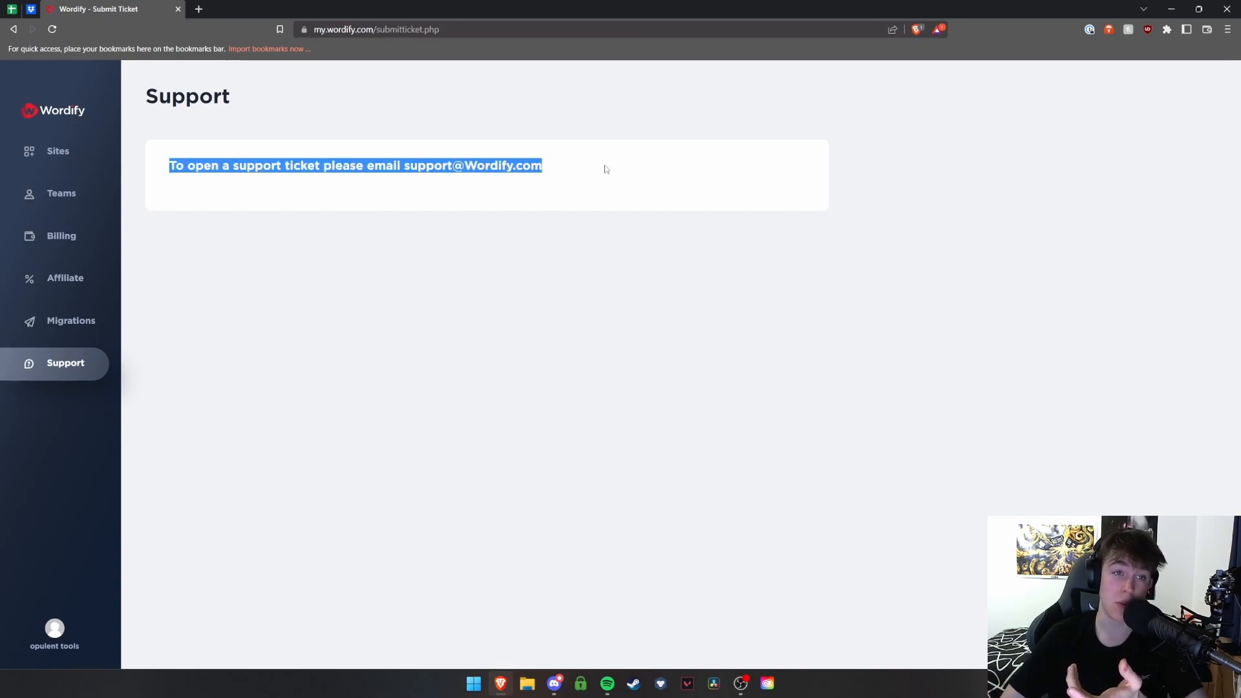
click(395, 175)
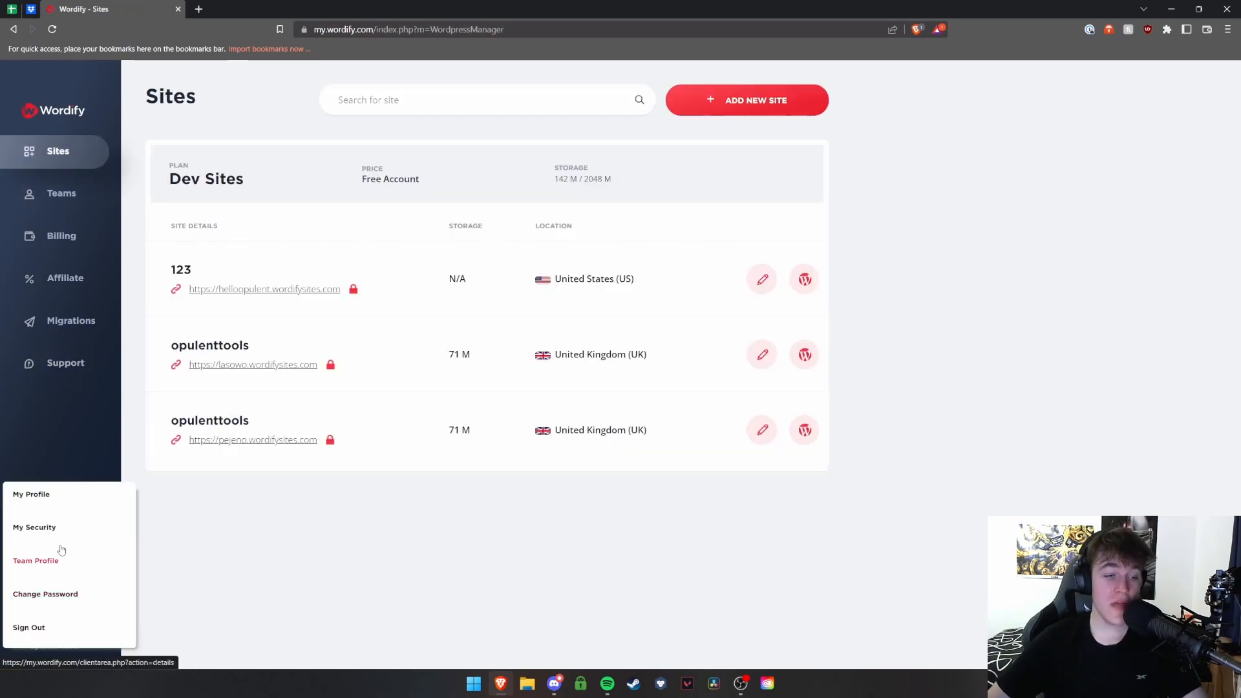
Step: View the account's personal profile and its security settings for linked accounts and two-factor authentication
click(58, 501)
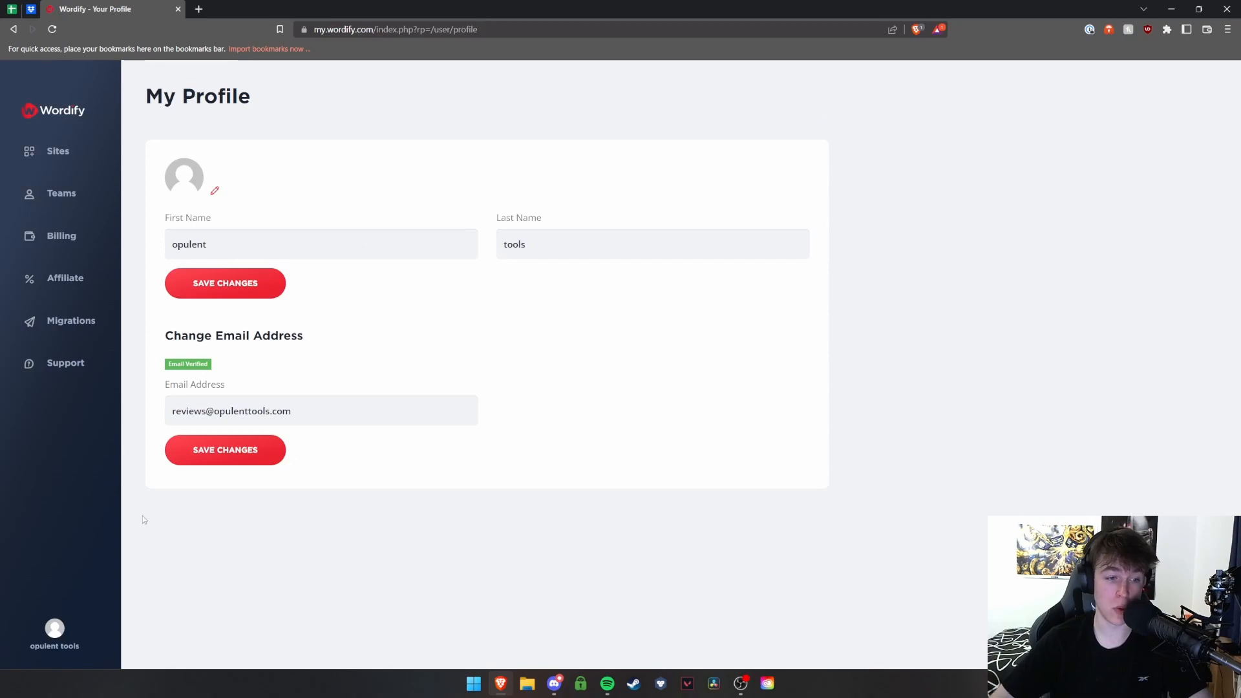
click(54, 633)
click(52, 529)
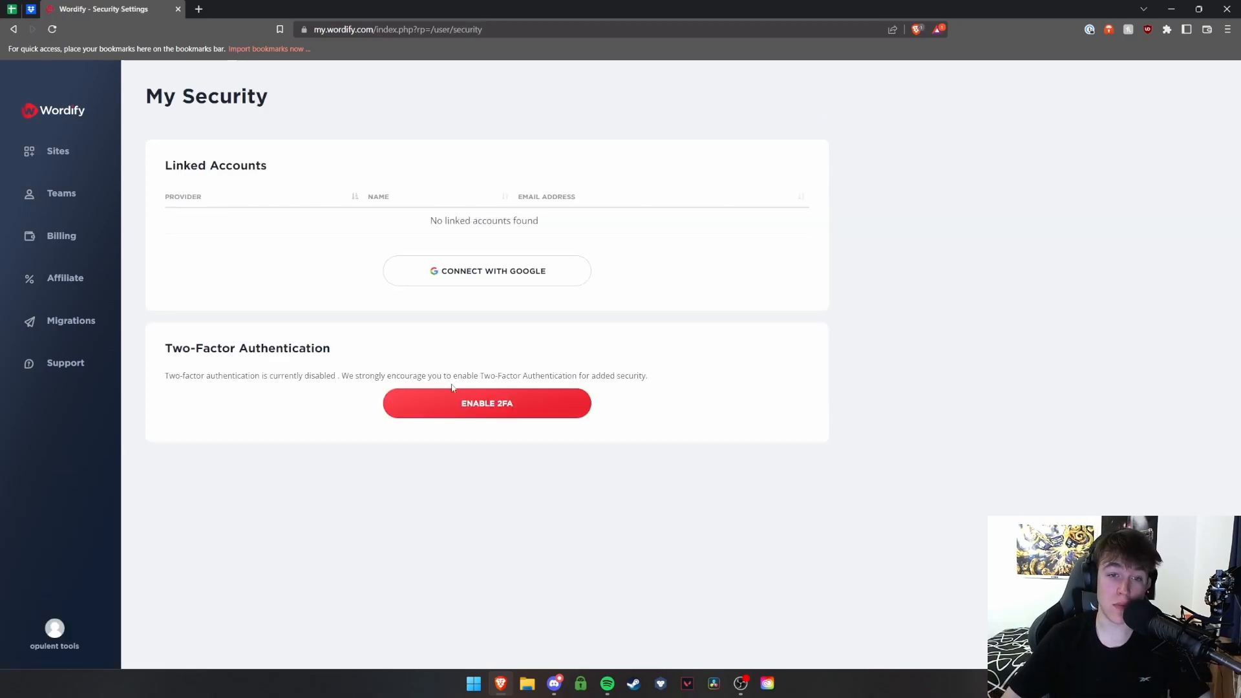
Step: Review the team profile's contact details and phone number field, and return to the list of sites
click(52, 630)
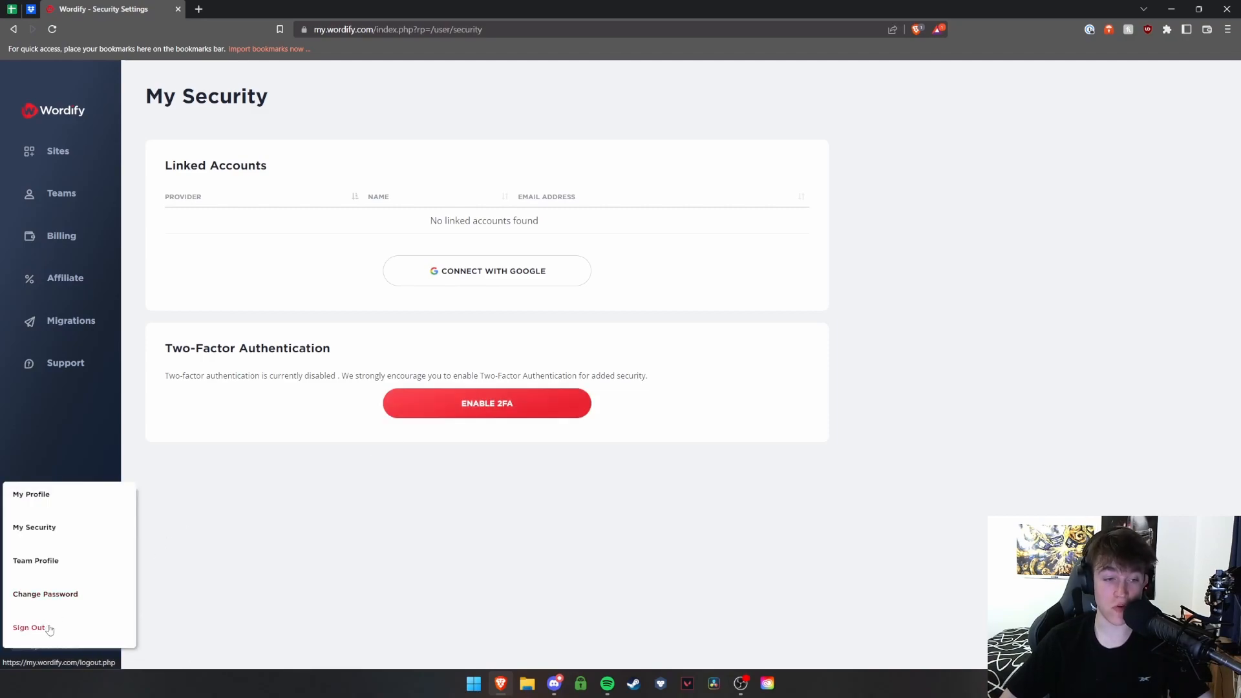
click(49, 561)
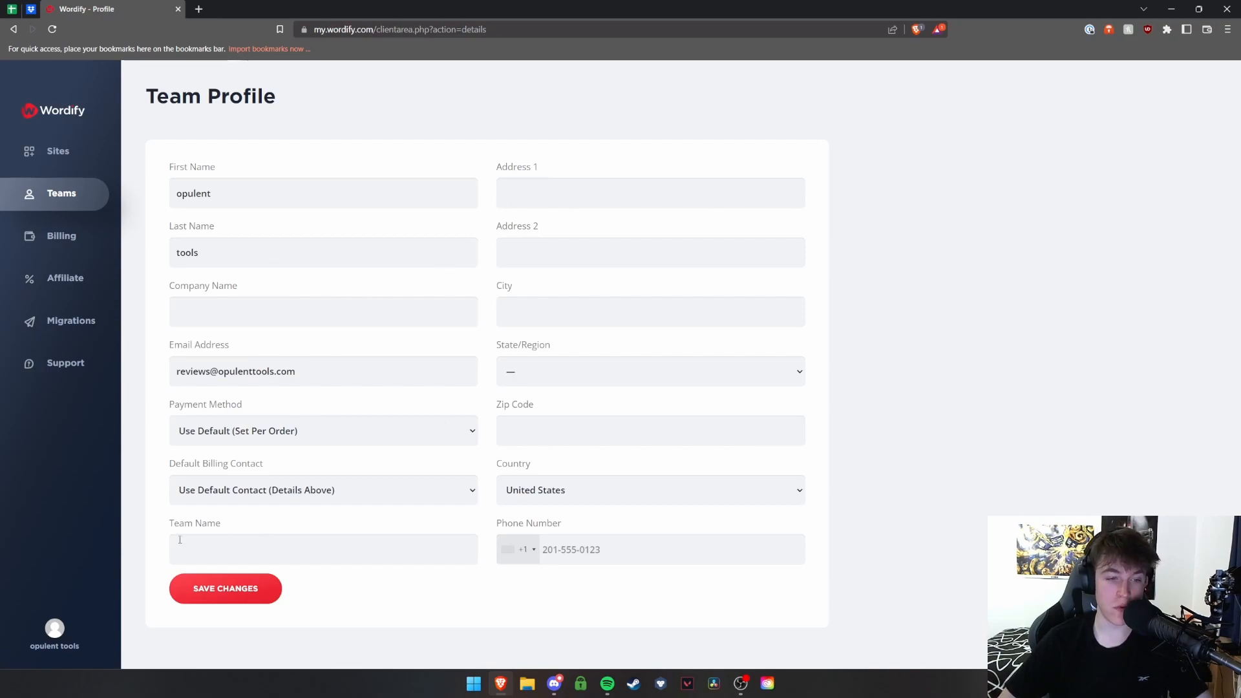
click(615, 551)
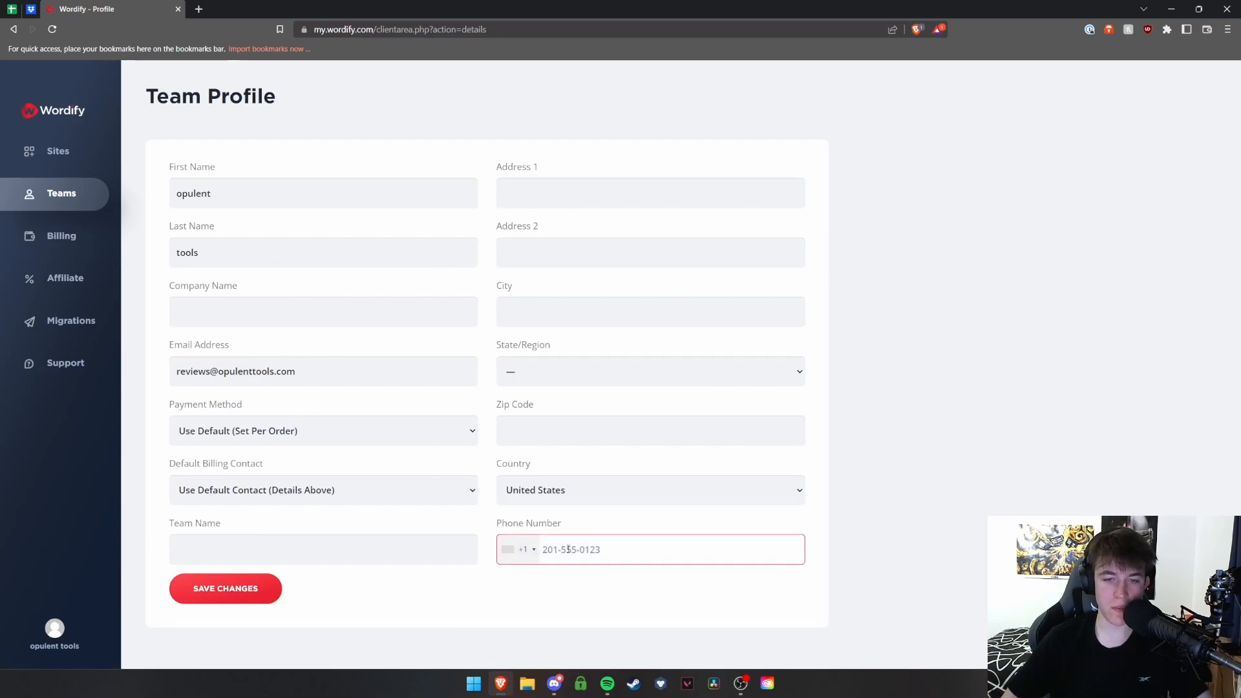
click(57, 632)
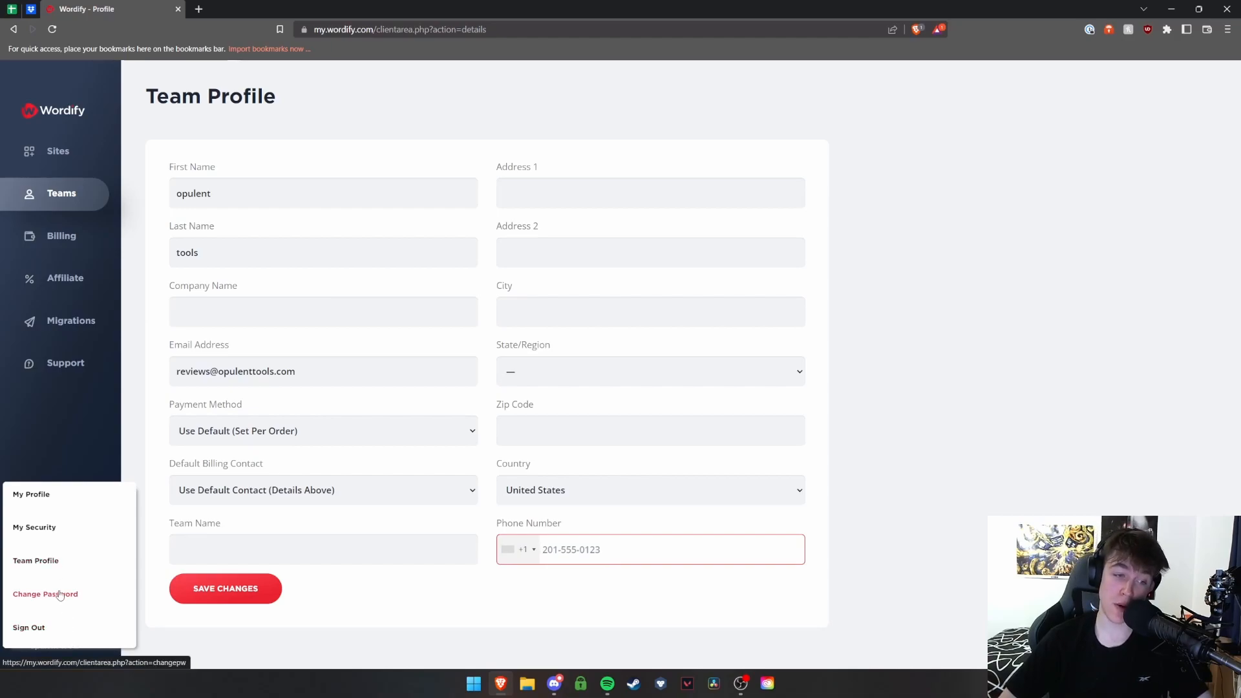
click(58, 151)
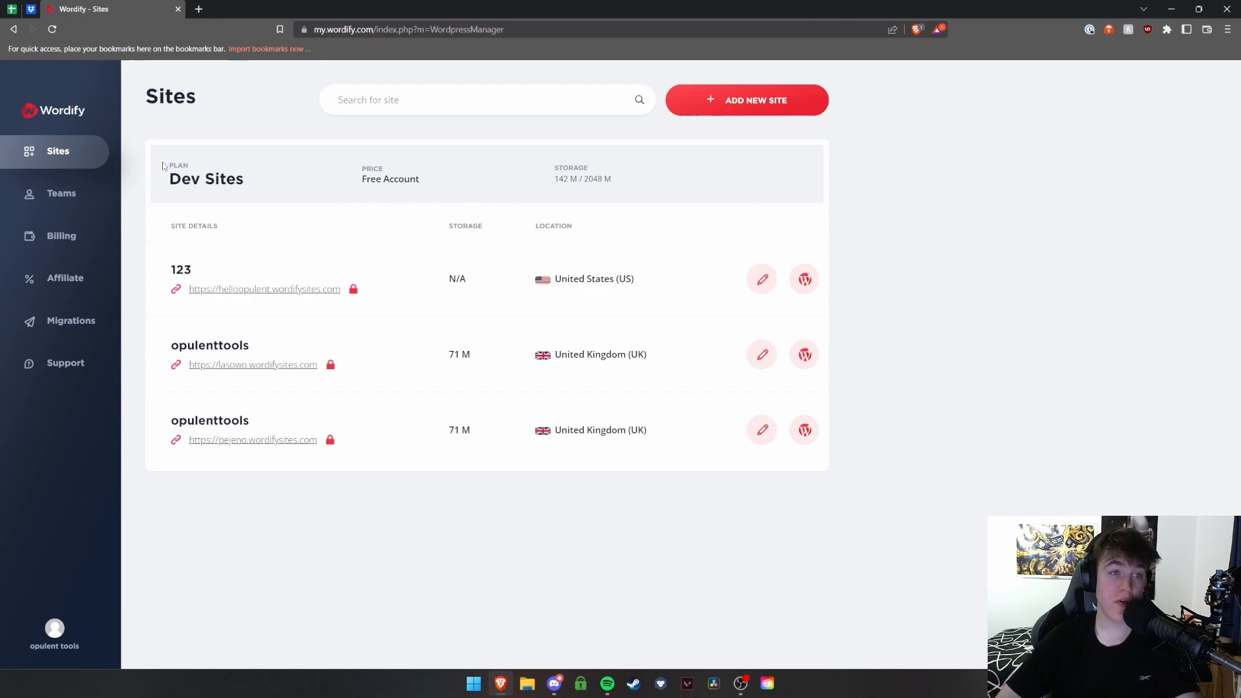
Step: Review the Dev Sites plan summary, covering the plan name, price and storage allowance
drag(163, 167, 241, 180)
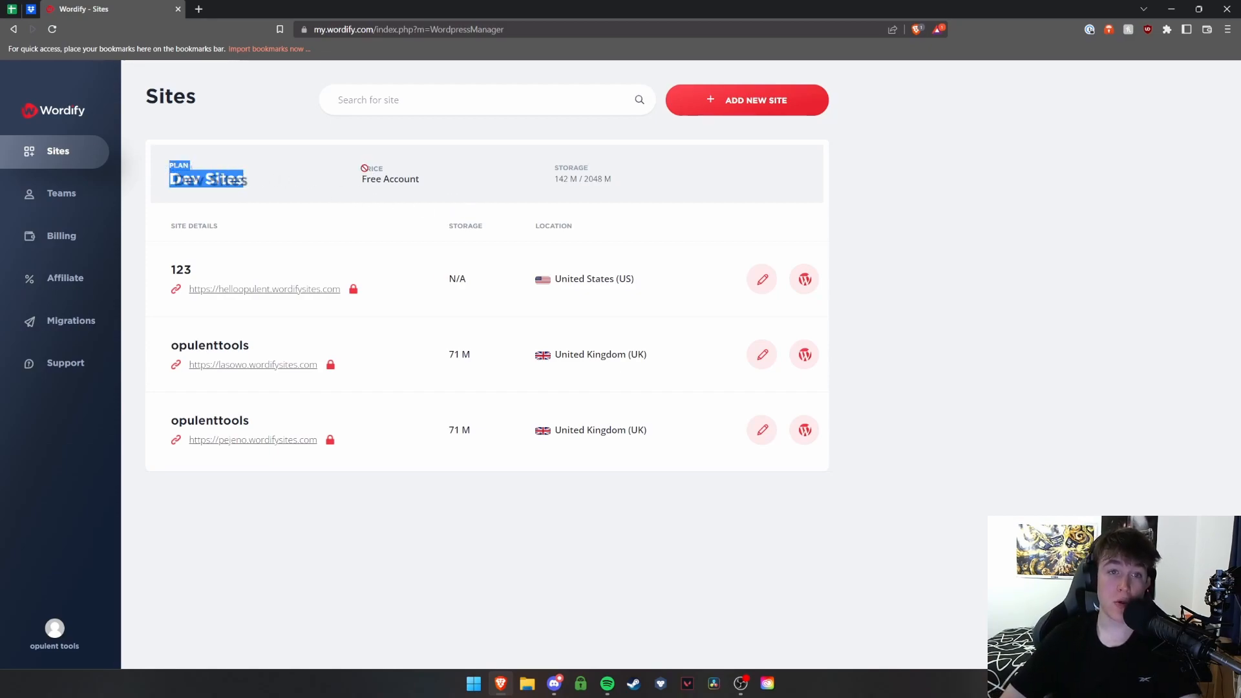
mouse_move(383, 180)
mouse_down()
mouse_move(394, 180)
mouse_move(376, 169)
mouse_up()
drag(615, 185, 547, 171)
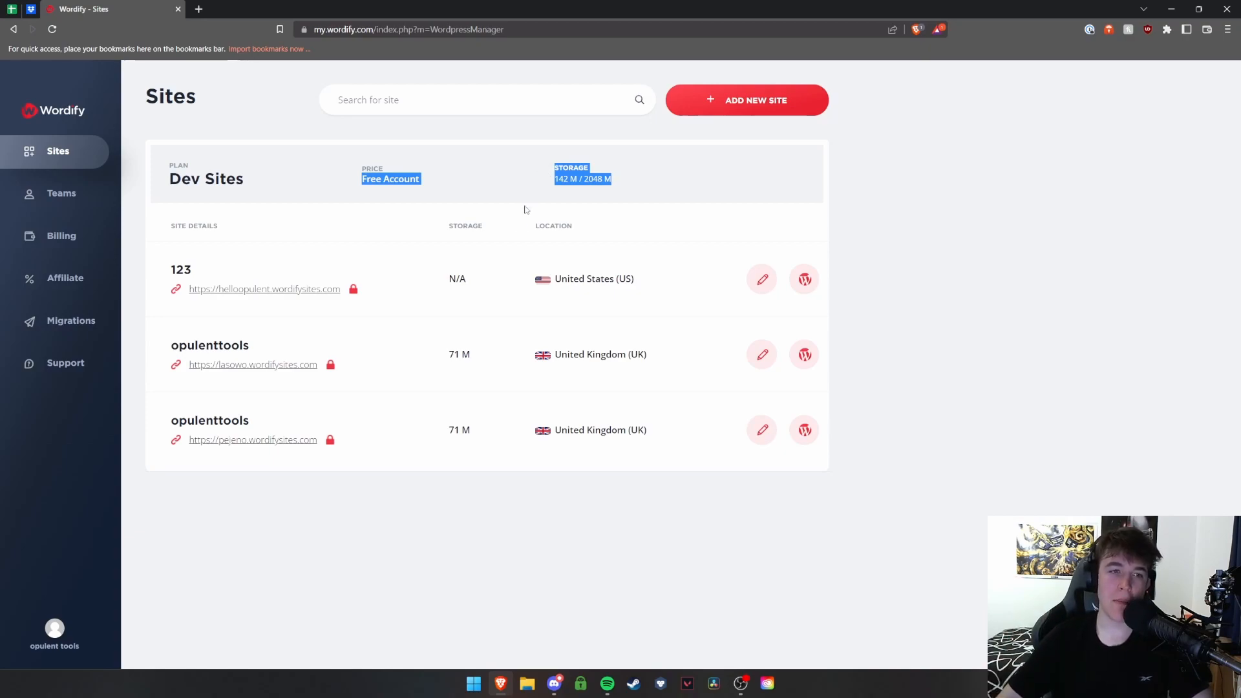
Step: Compare the storage used by the two opulenttools sites with the Dev Sites plan's overall storage usage and limit
drag(448, 354, 477, 367)
drag(443, 429, 483, 433)
click(452, 432)
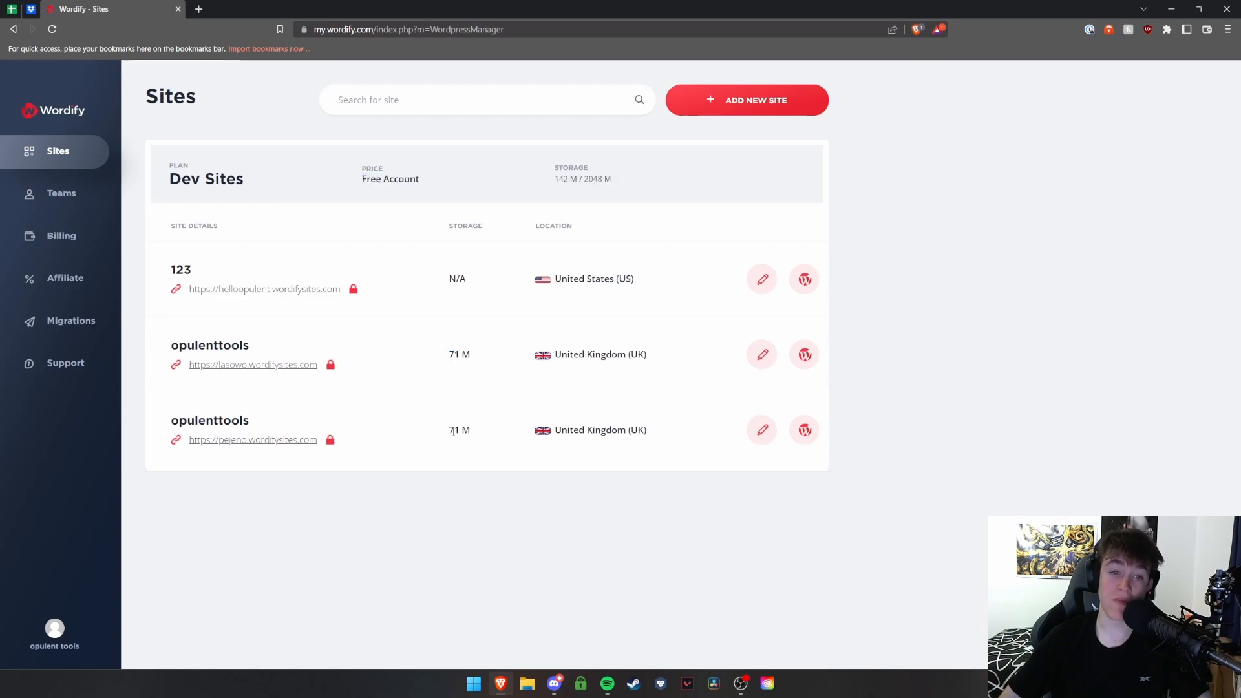
drag(615, 181, 554, 180)
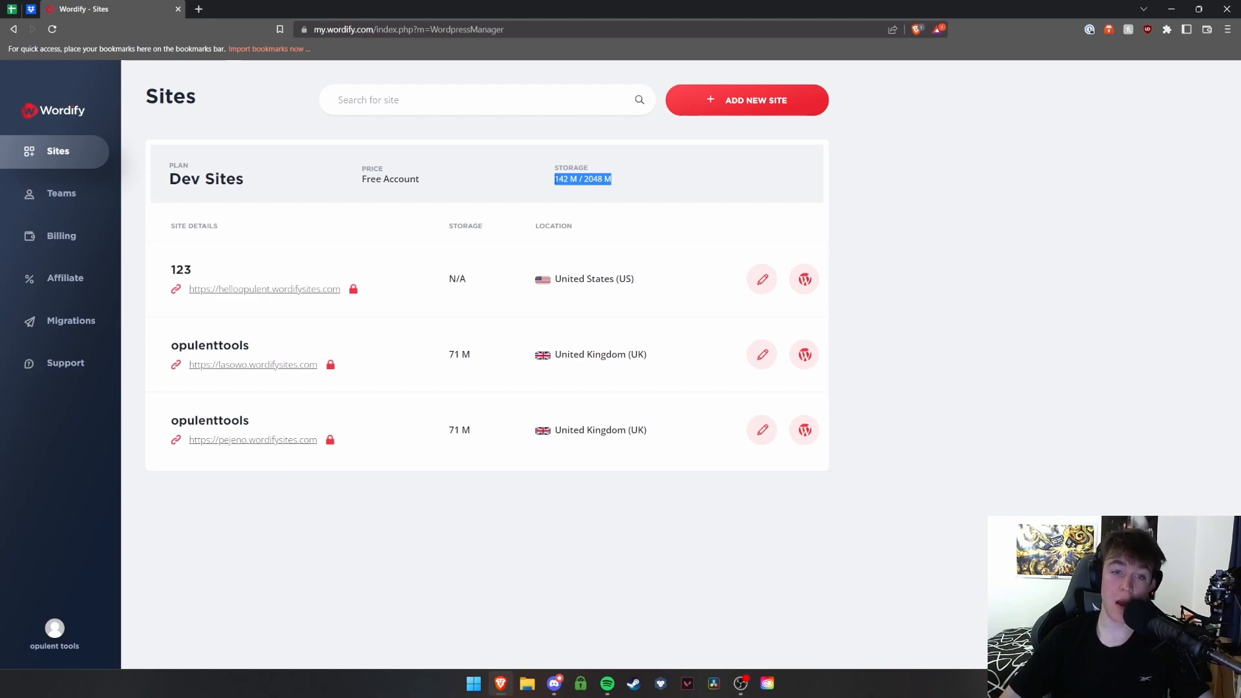
click(555, 179)
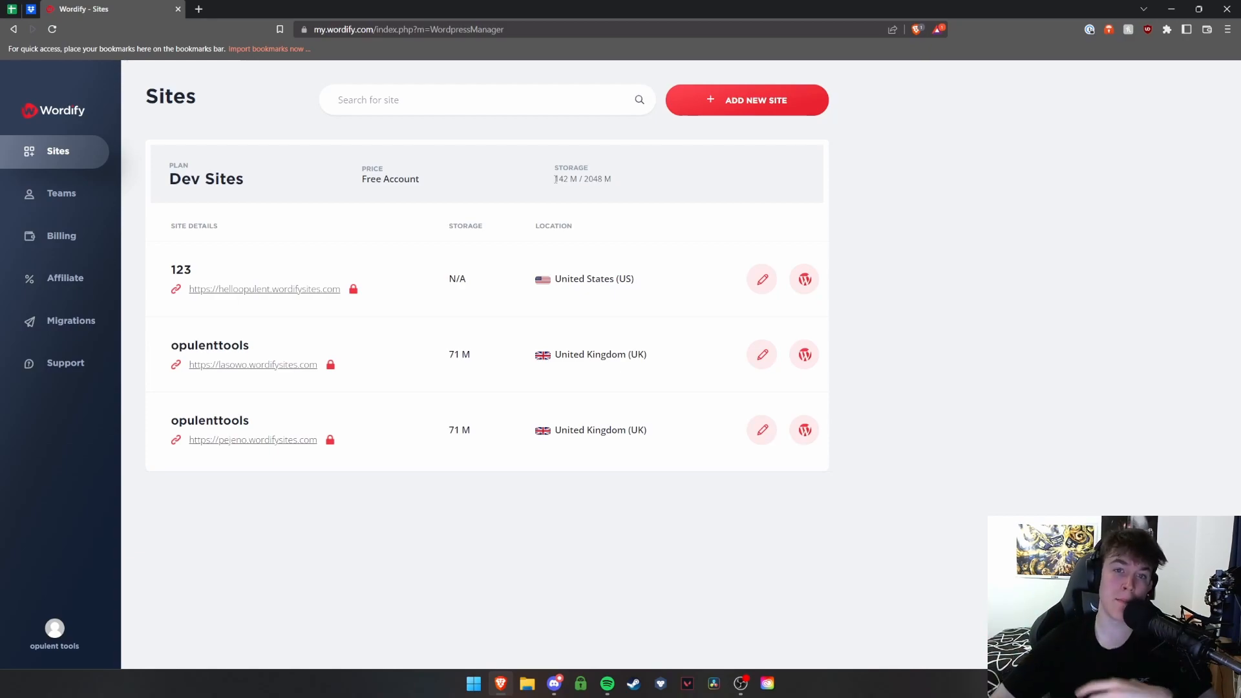
drag(552, 181, 601, 180)
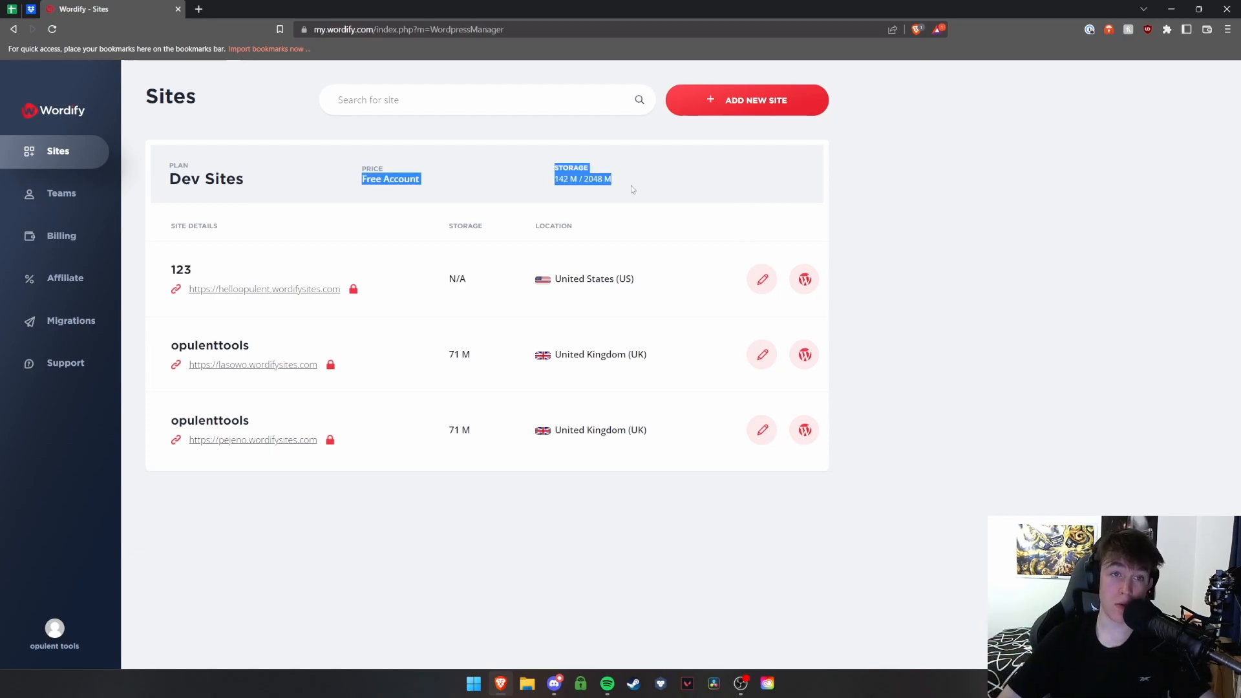
click(631, 185)
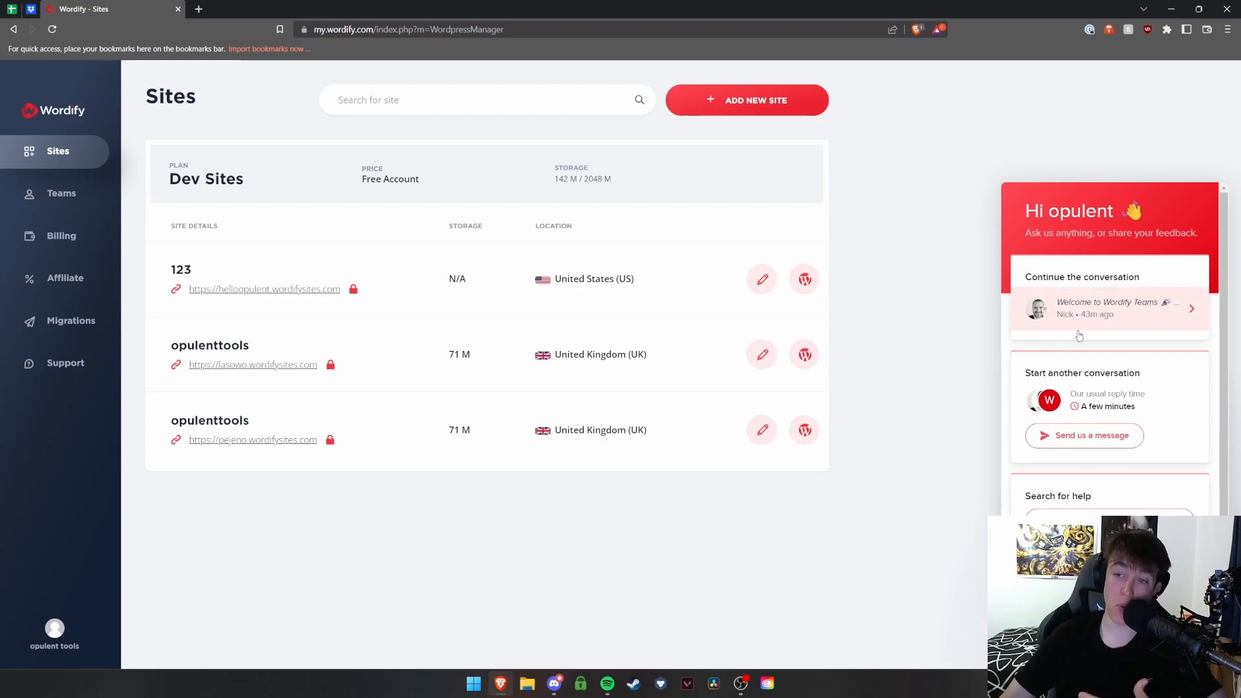
Step: Look through the support chat's options for messaging the team and searching help articles
scroll(1087, 406, down, 1)
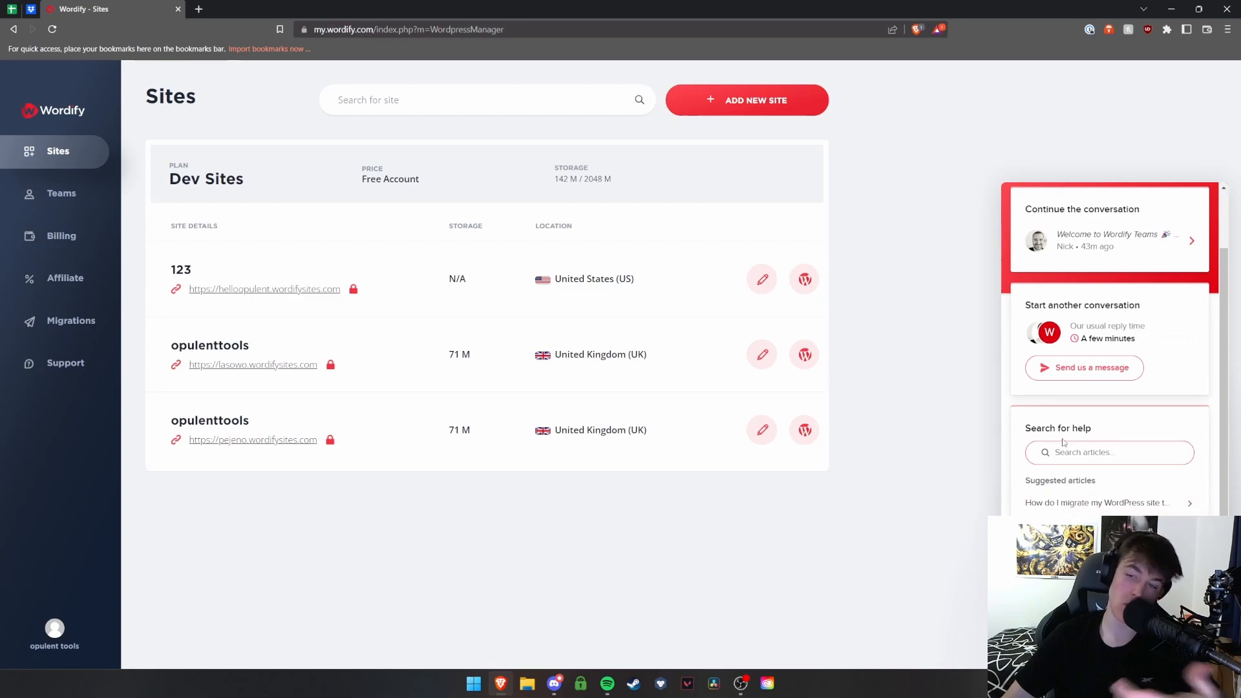